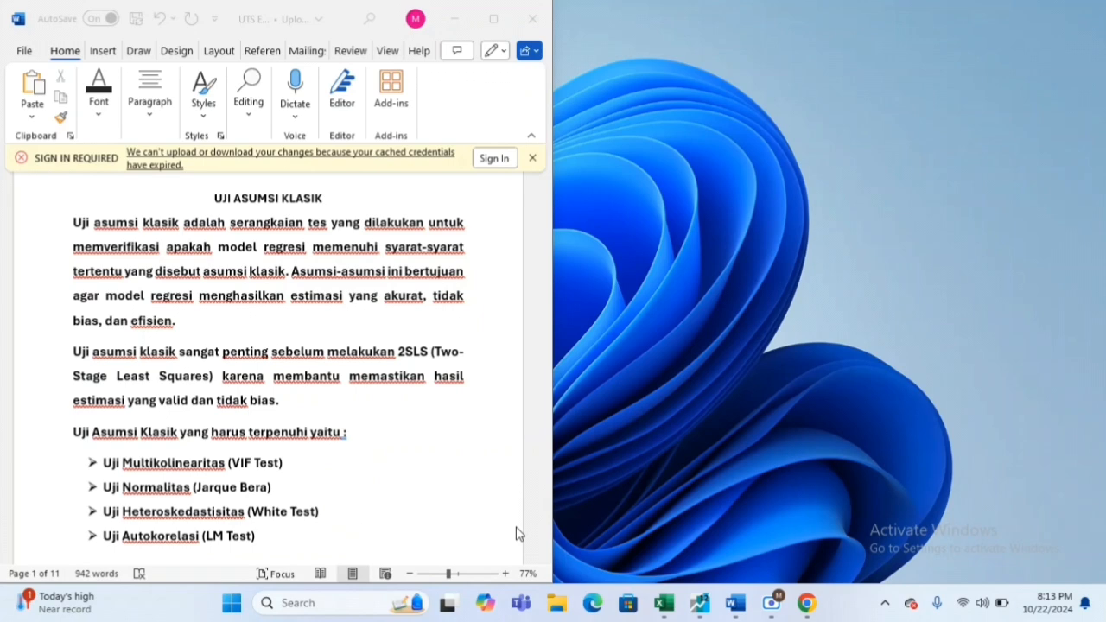
# - Switch to the 2SLS FIKS workbook in Excel and look through the NPF, BOPO and ROA data down to row 39
pyautogui.click(661, 600)
pyautogui.click(838, 418)
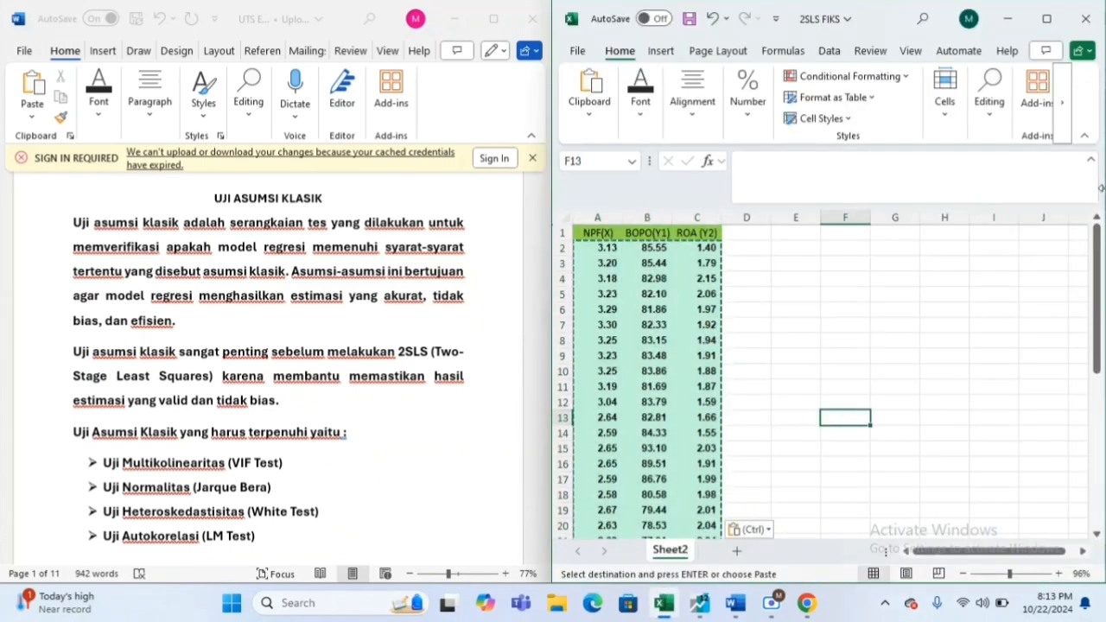
pyautogui.click(1097, 425)
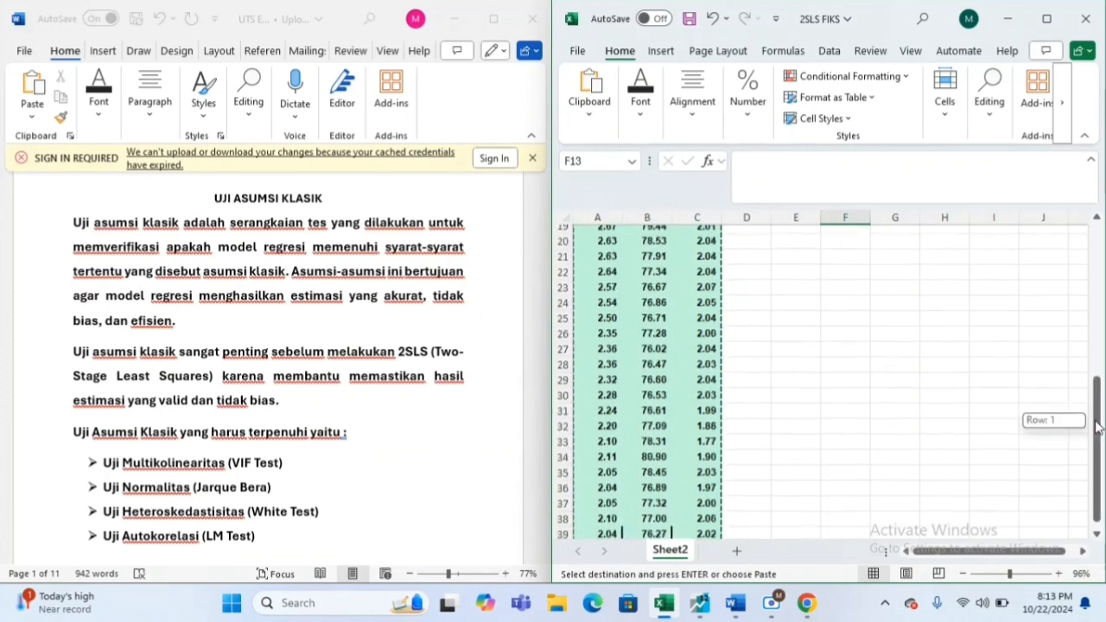
pyautogui.click(1095, 313)
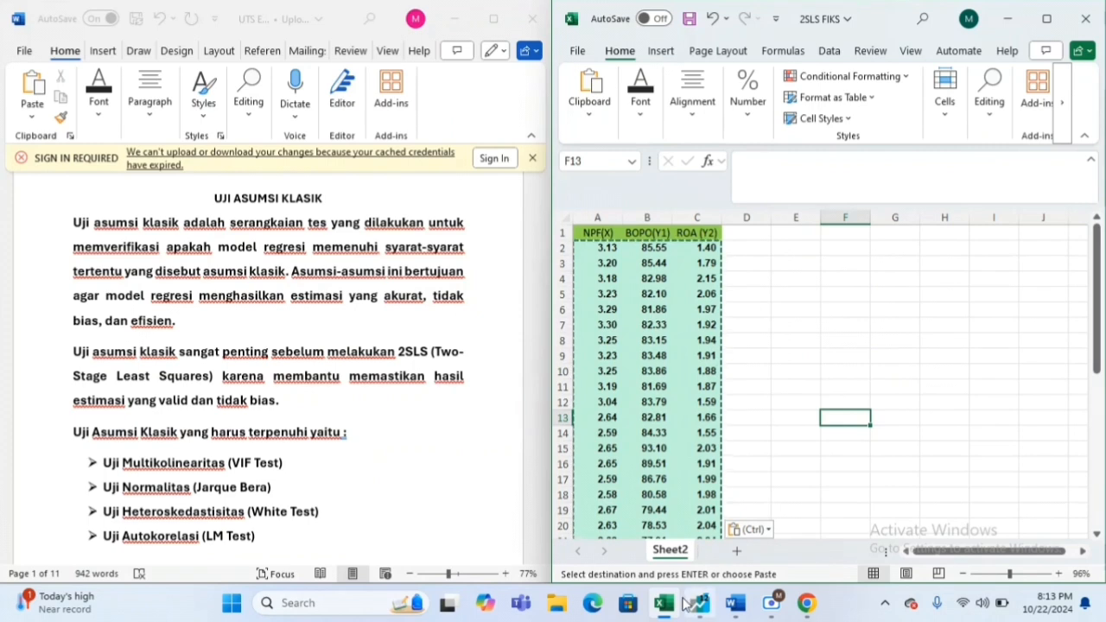
# - Minimize the Word document and switch to EViews beside the Excel worksheet
pyautogui.moveTo(695, 609)
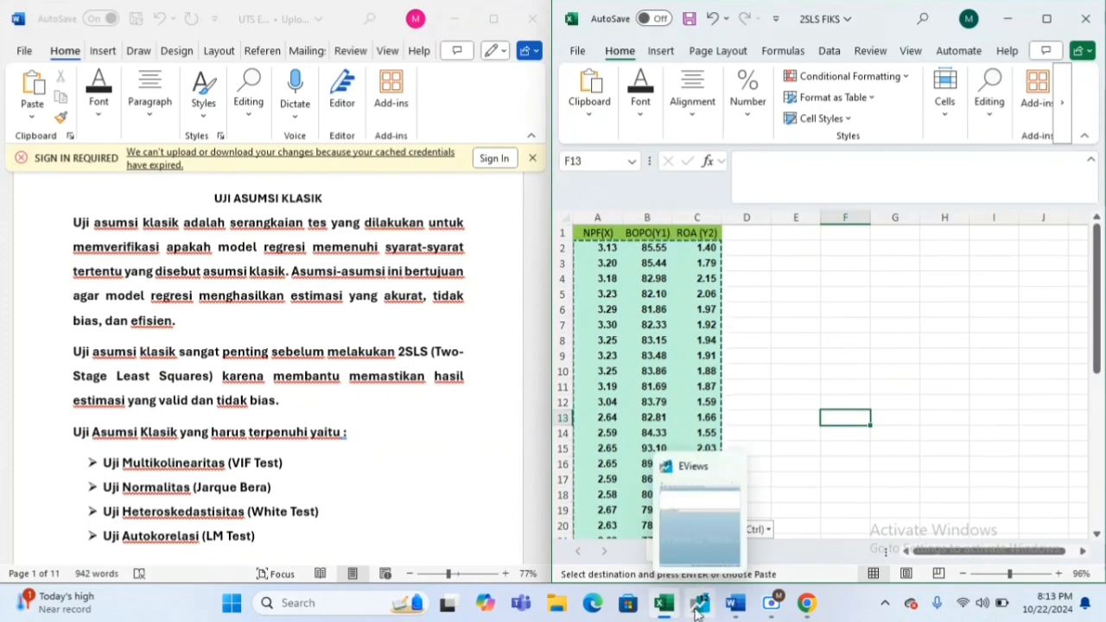
pyautogui.click(726, 605)
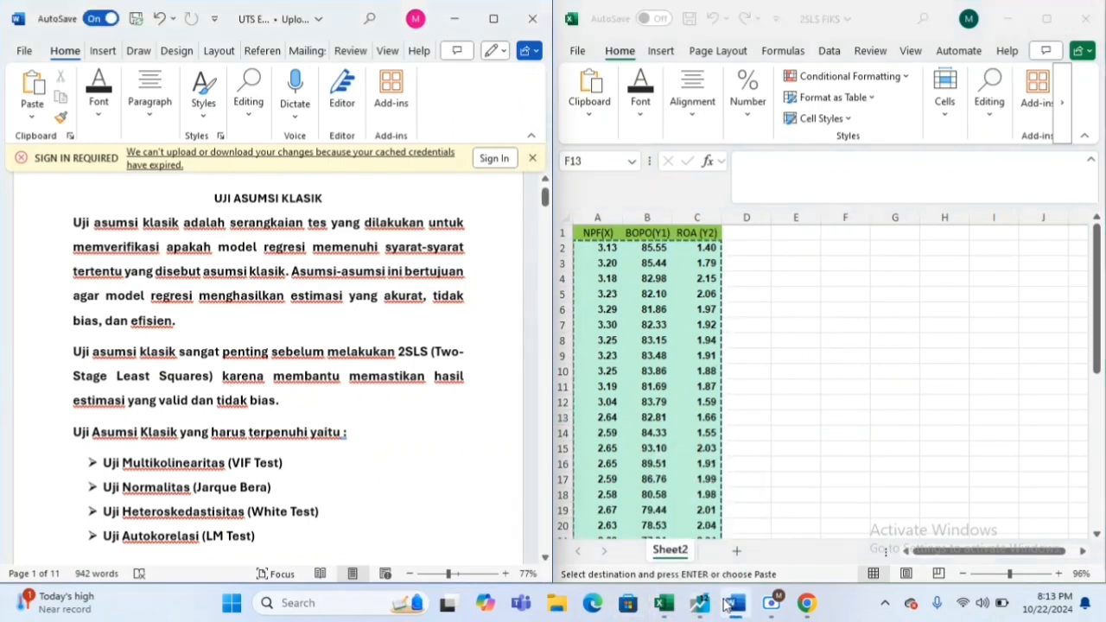
pyautogui.click(725, 605)
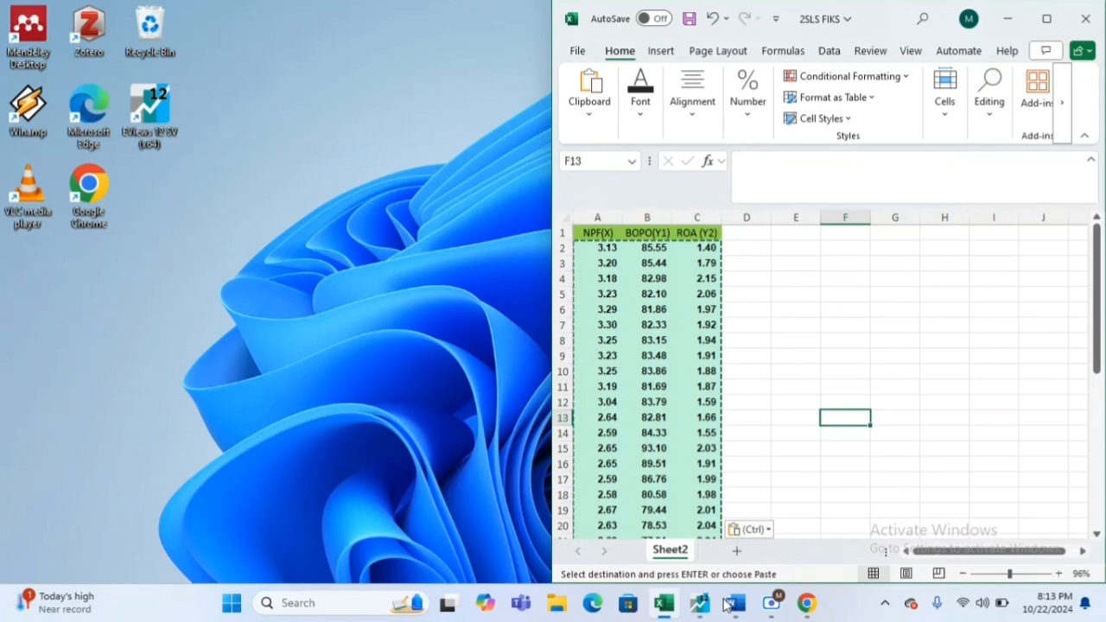
pyautogui.click(700, 603)
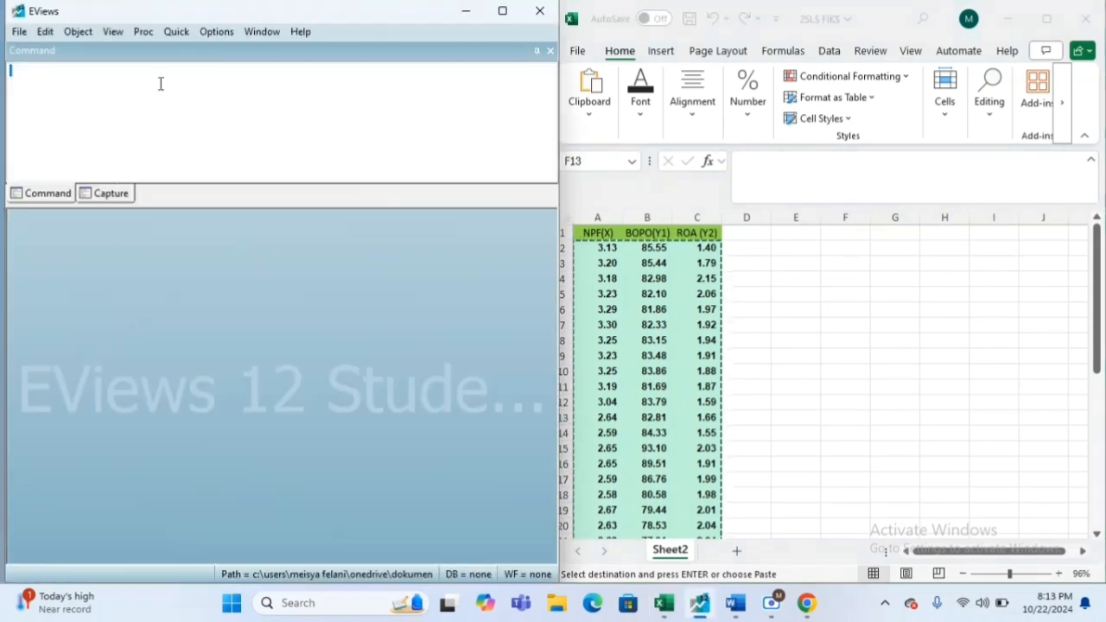
# - Create a new workfile with the Unstructured / Undated structure type and 38 observations
pyautogui.click(19, 32)
pyautogui.moveTo(40, 52)
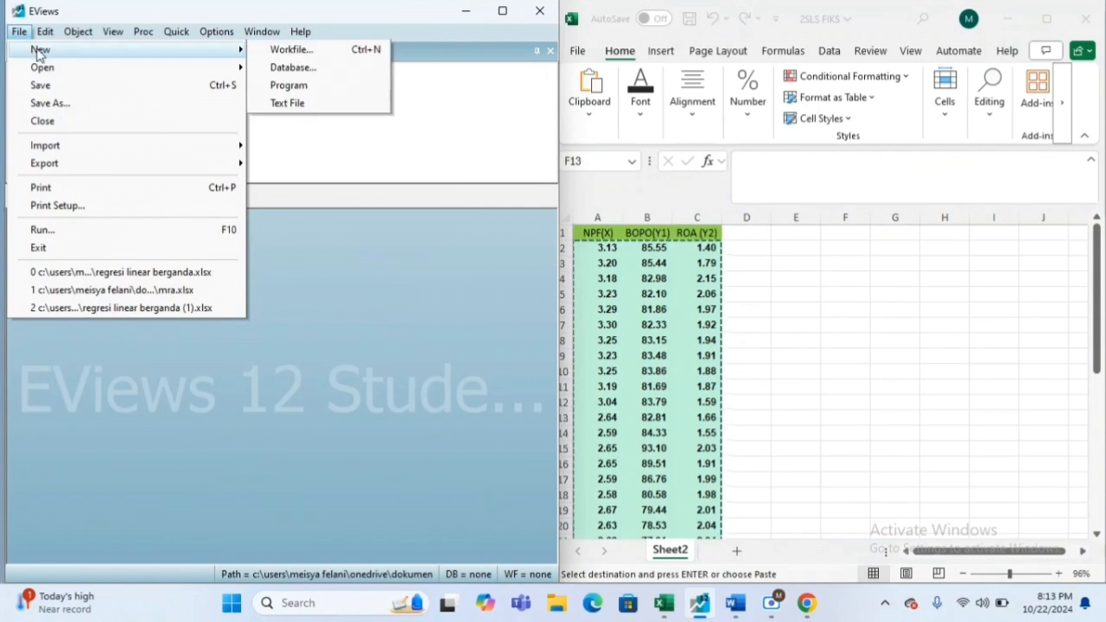
pyautogui.click(277, 50)
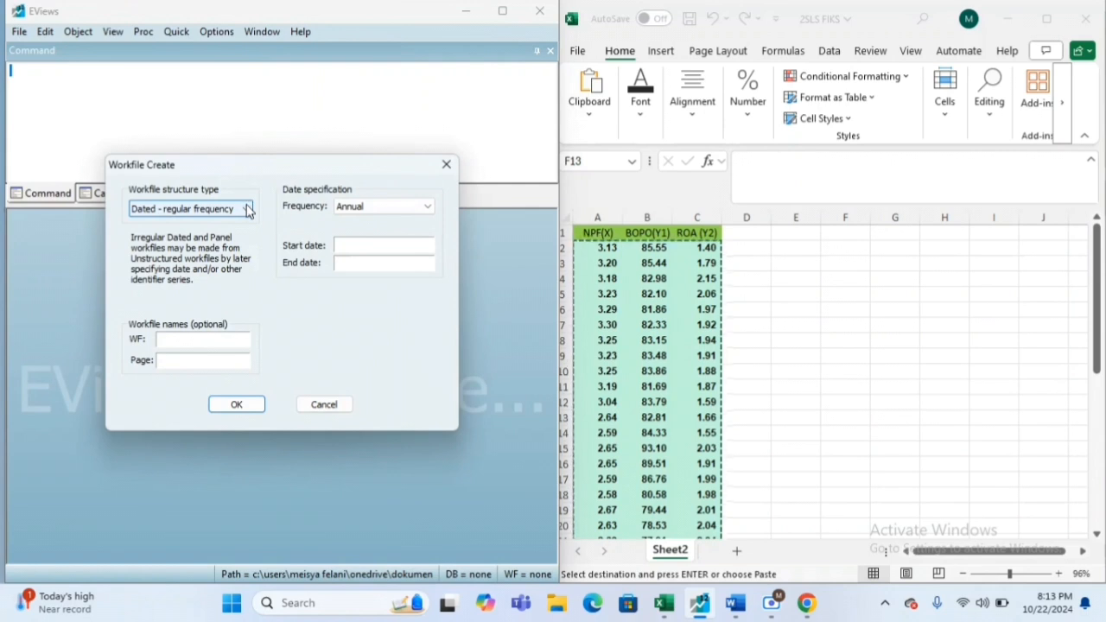
pyautogui.click(248, 209)
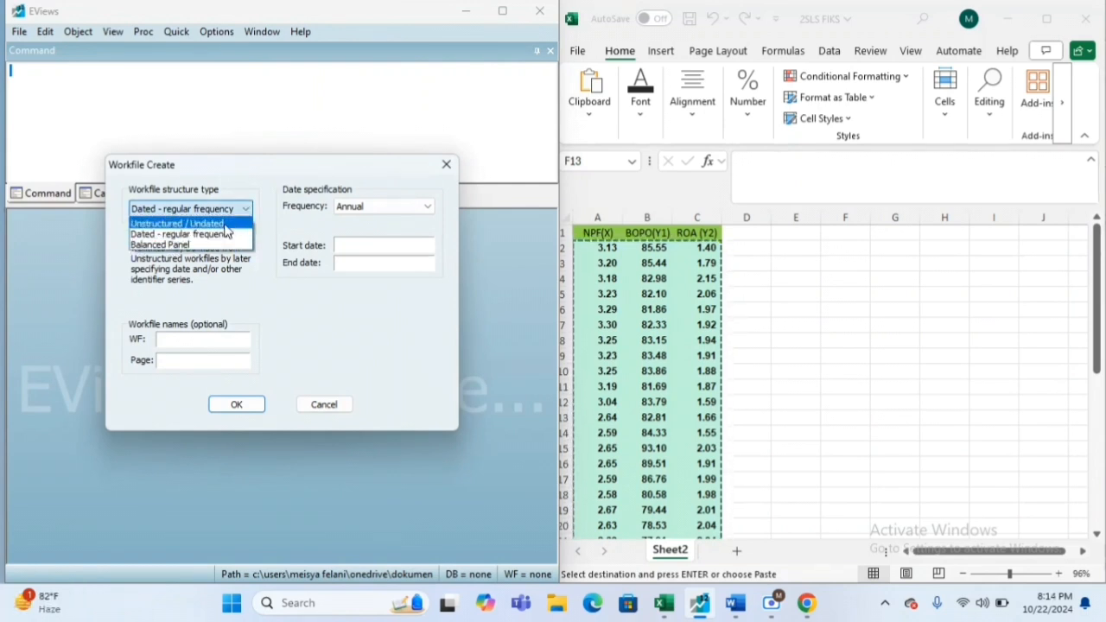
pyautogui.click(224, 225)
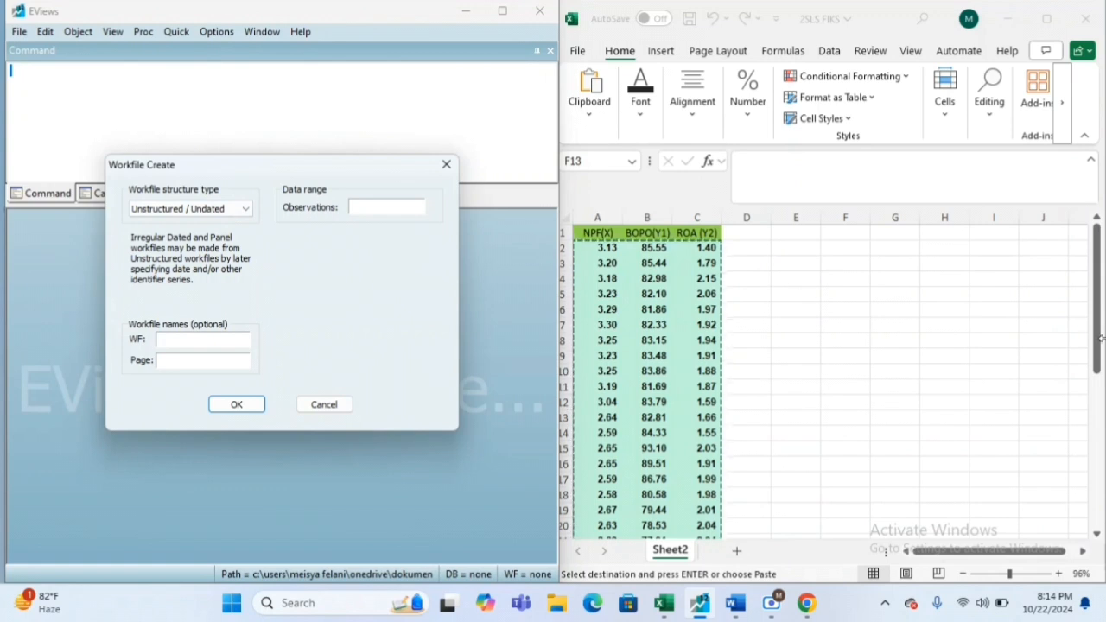
pyautogui.click(1098, 431)
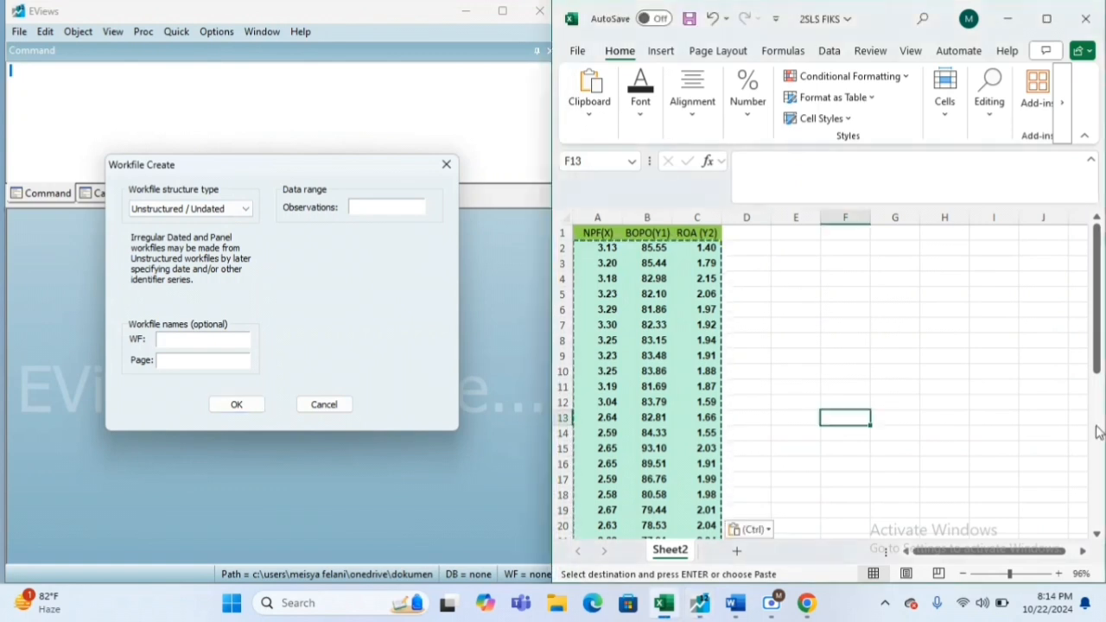
pyautogui.click(400, 208)
pyautogui.write('38')
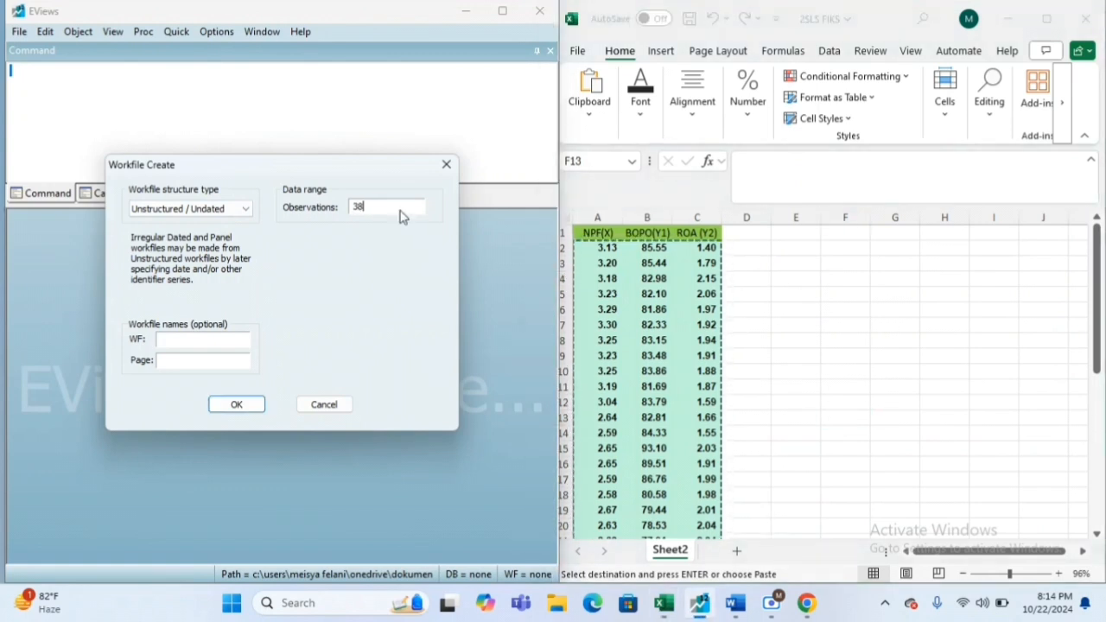
pyautogui.click(248, 405)
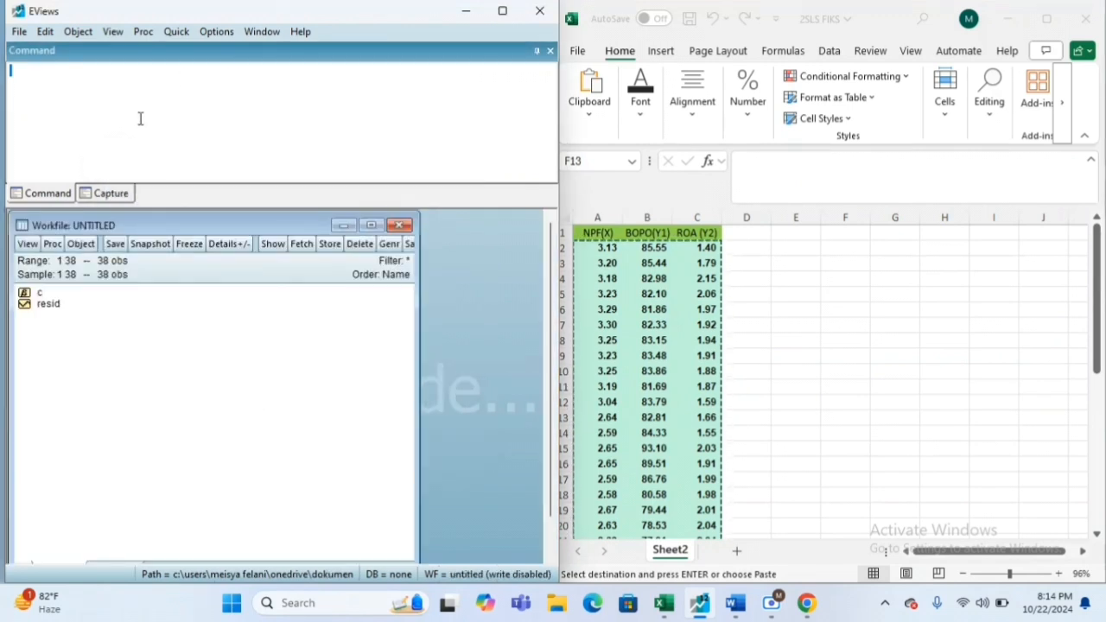
# - Open an empty group for editing series and move its window aside to uncover the workfile's object list
pyautogui.click(173, 32)
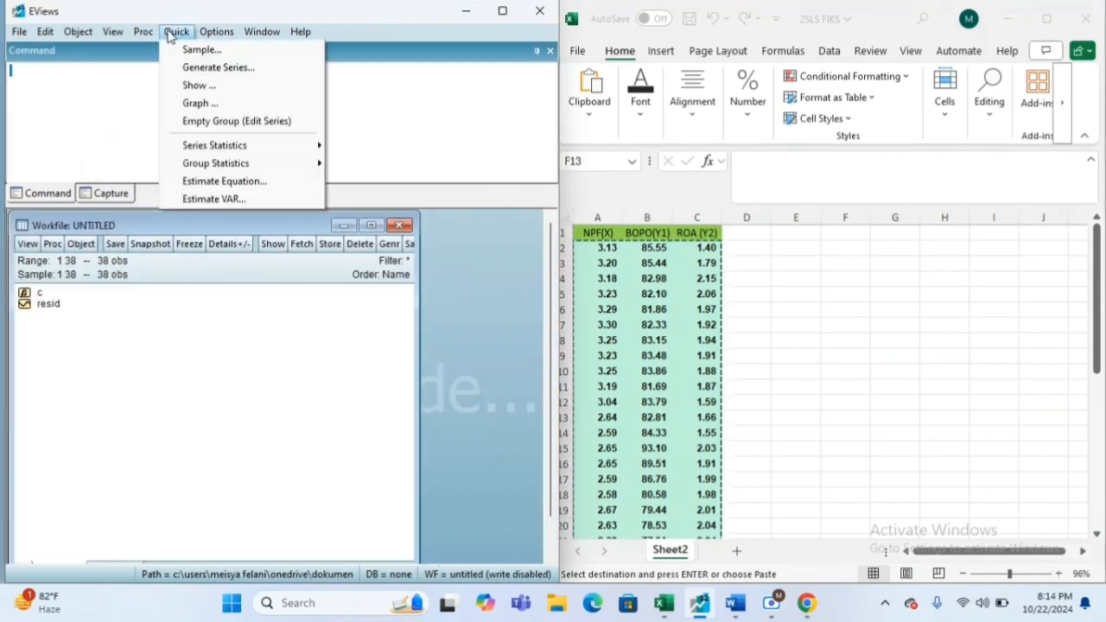
pyautogui.click(188, 124)
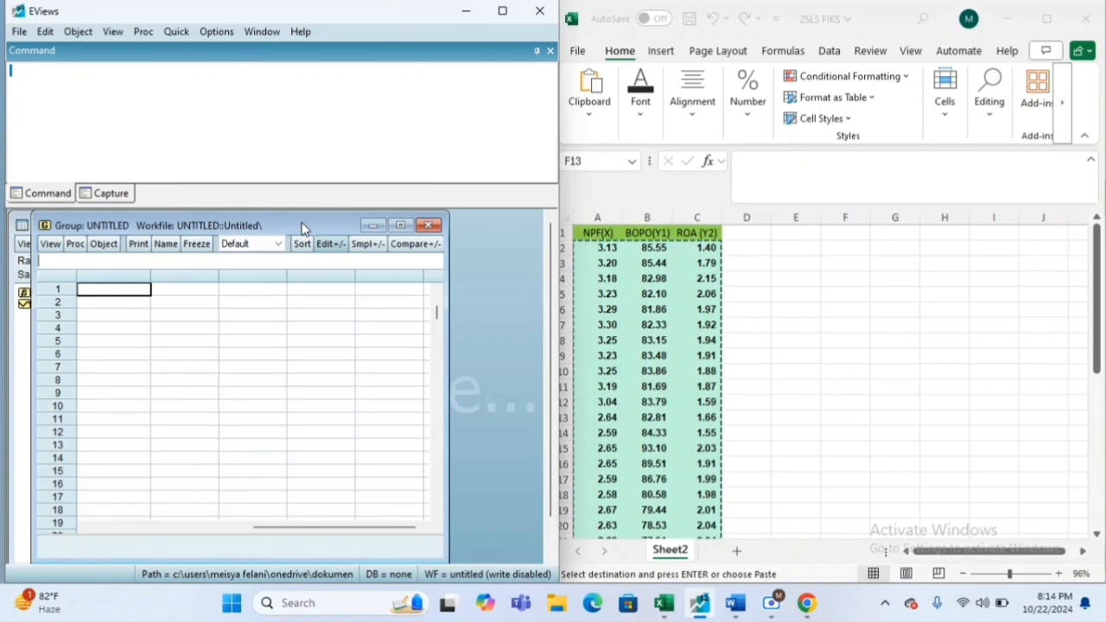
pyautogui.moveTo(302, 227); pyautogui.dragTo(389, 224)
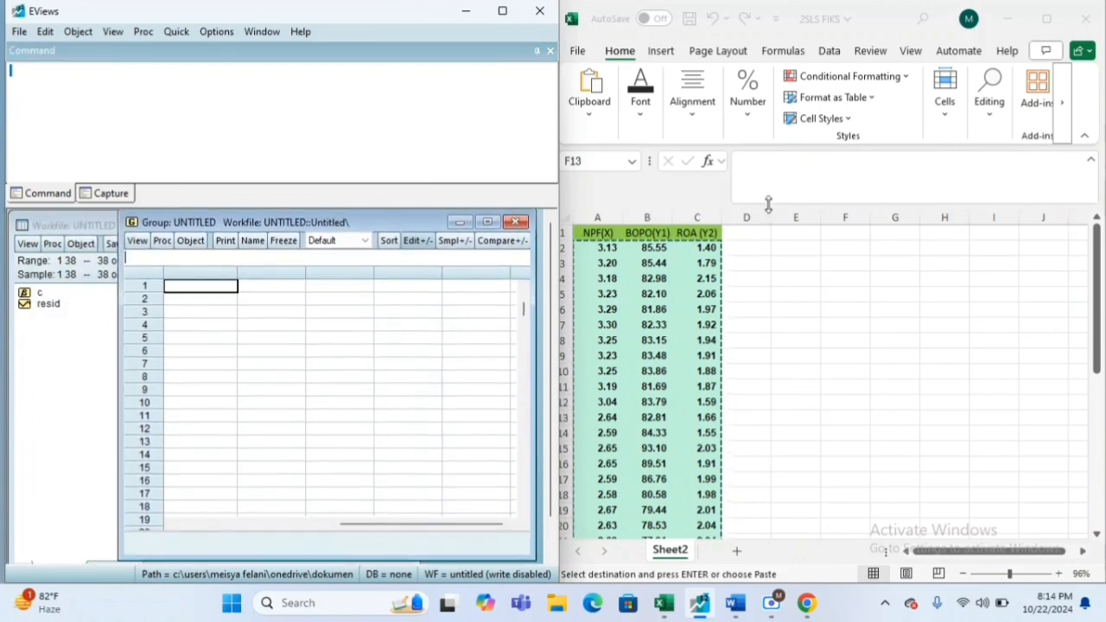
# - Copy the NPF, BOPO and ROA values in A2:C39 of the Excel worksheet, without the headers
pyautogui.click(768, 204)
pyautogui.click(601, 248)
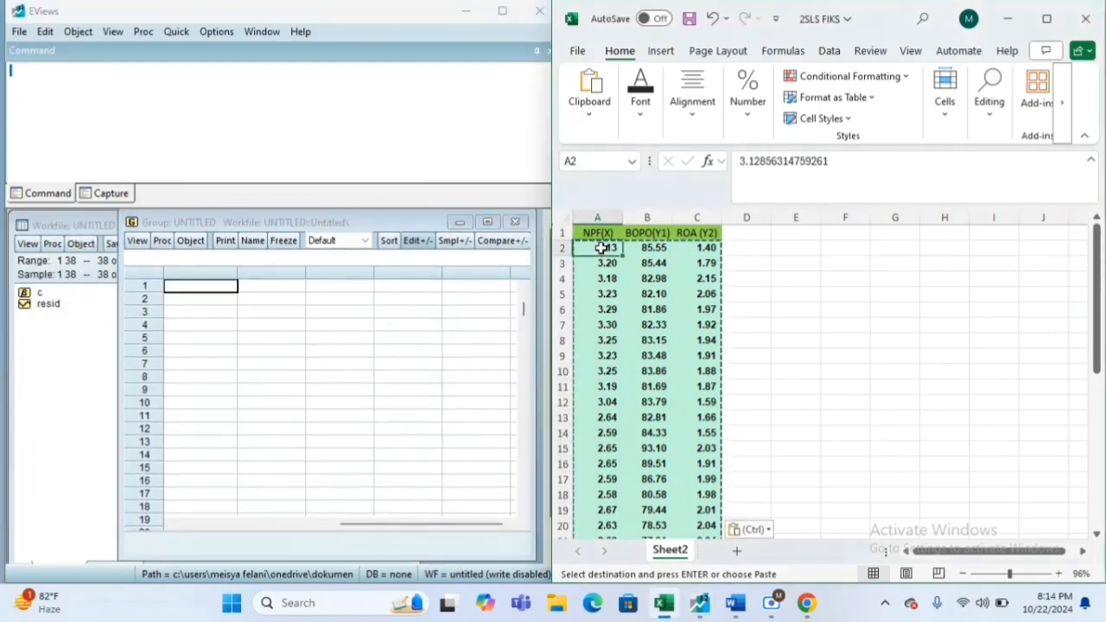
pyautogui.moveTo(602, 248); pyautogui.dragTo(681, 511)
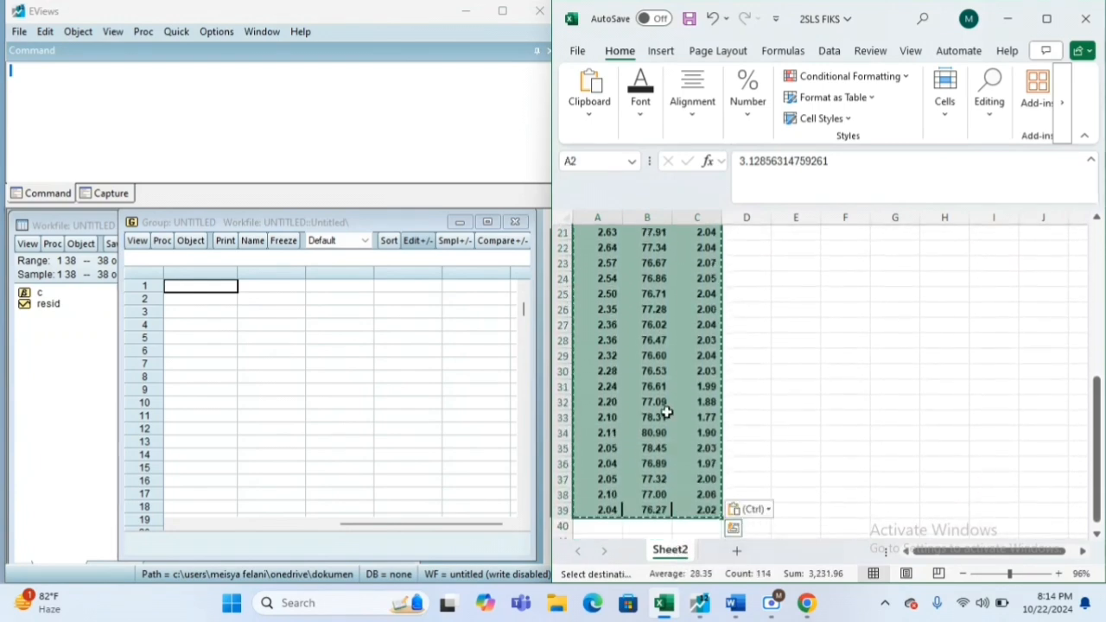
pyautogui.rightClick(667, 412)
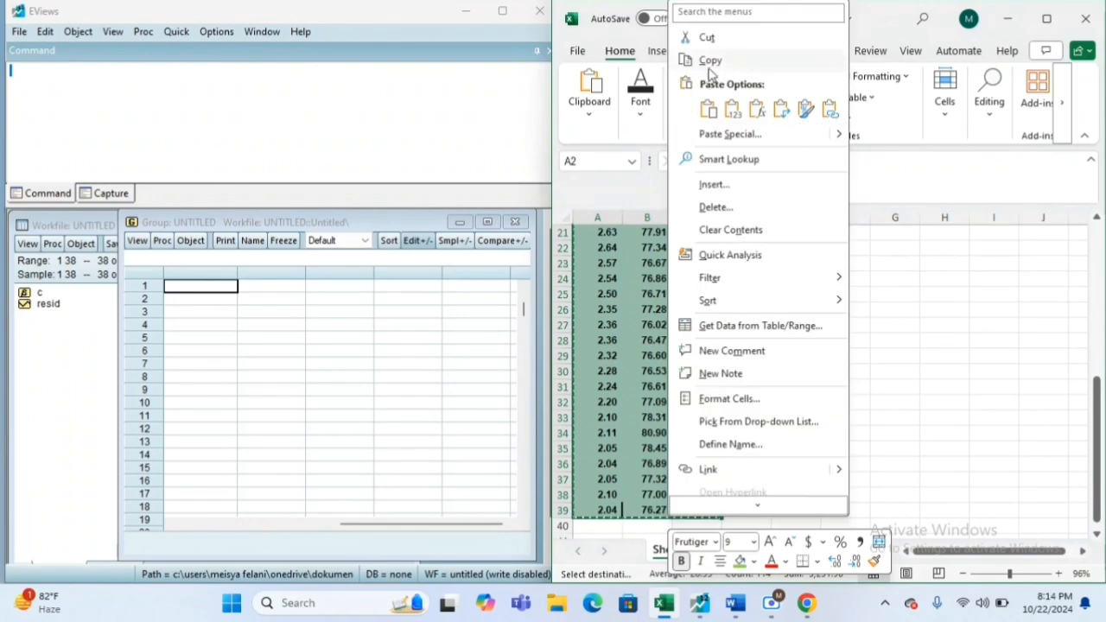
pyautogui.click(710, 60)
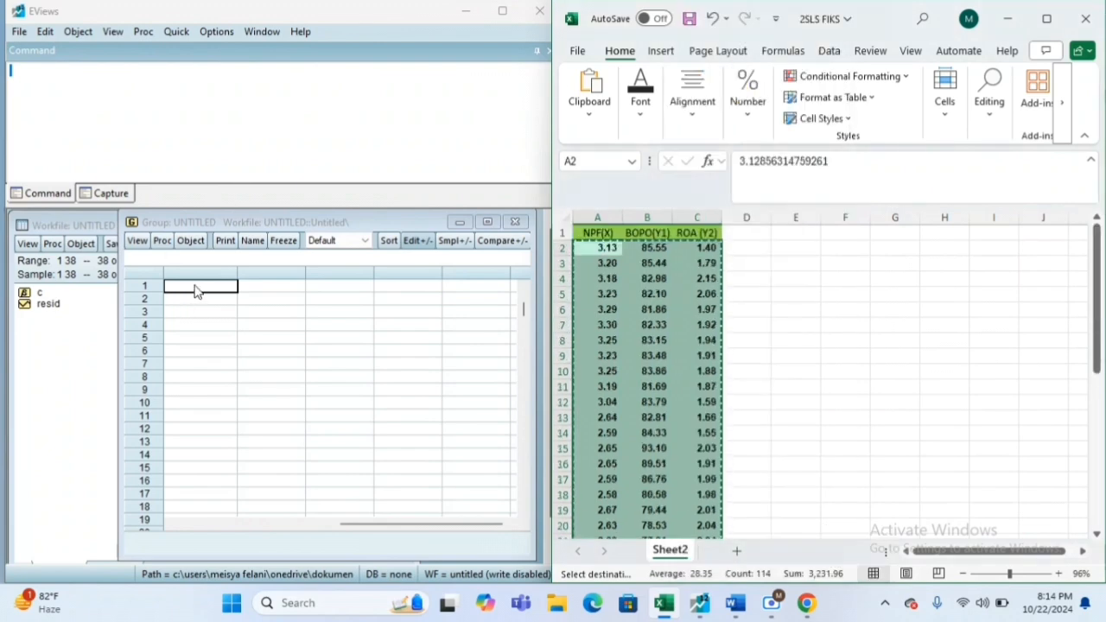
# - Paste the copied values into the empty EViews group starting at the first cell of row 1
pyautogui.hotkey('ctrl', 'v')
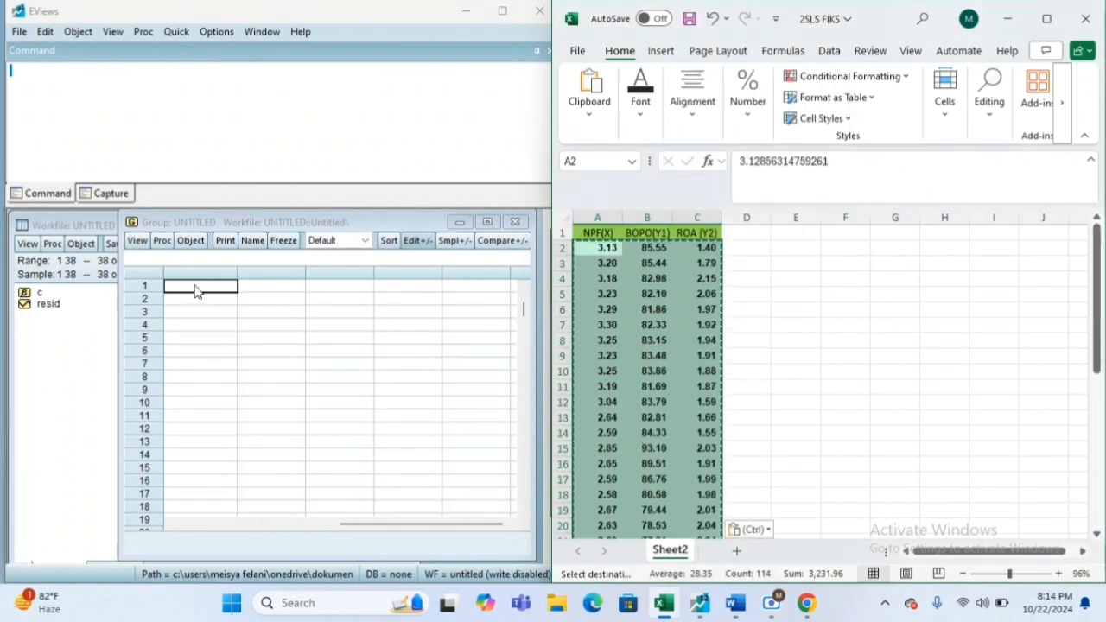
pyautogui.click(235, 337)
pyautogui.click(216, 286)
pyautogui.hotkey('ctrl', 'v')
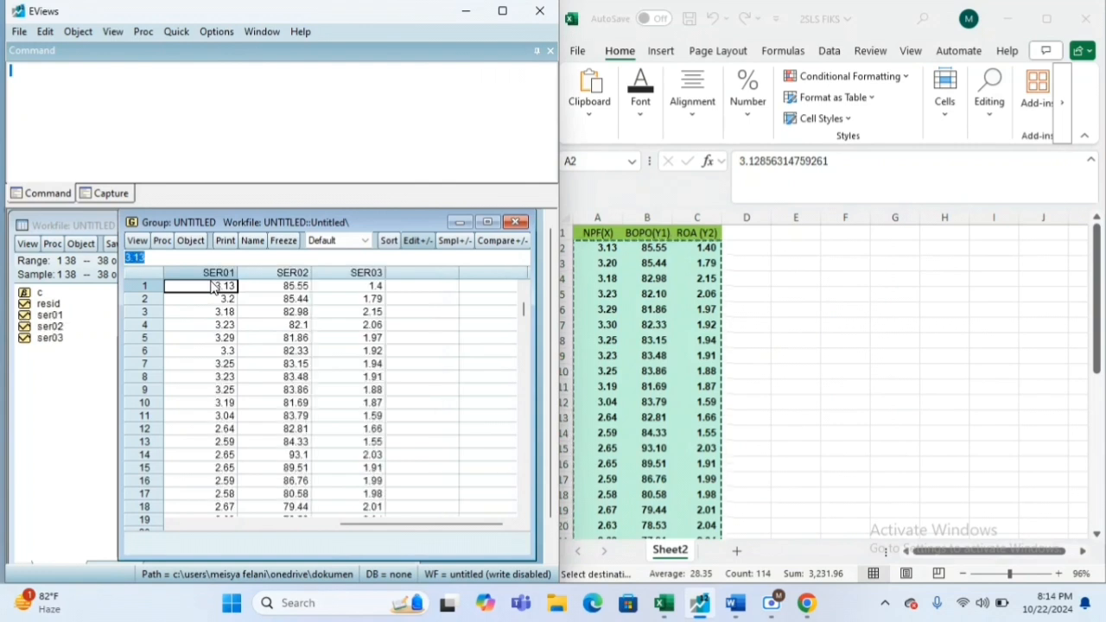
# - Examine the pasted observations down to row 38 and return to the series name row above the first observation
pyautogui.click(522, 471)
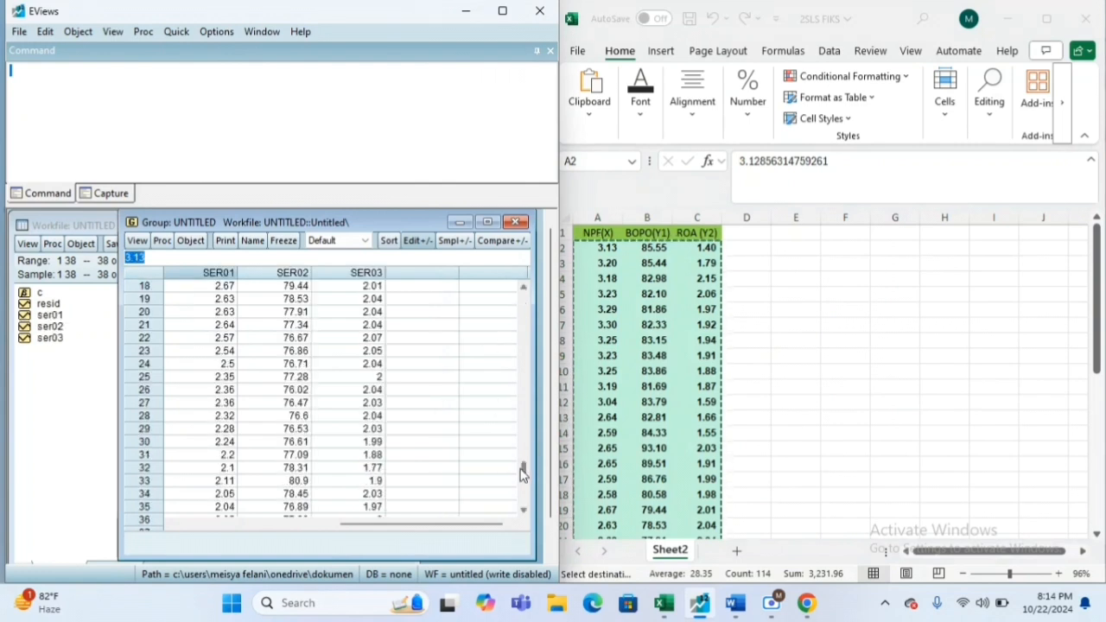
pyautogui.click(522, 511)
pyautogui.click(522, 511)
pyautogui.click(523, 512)
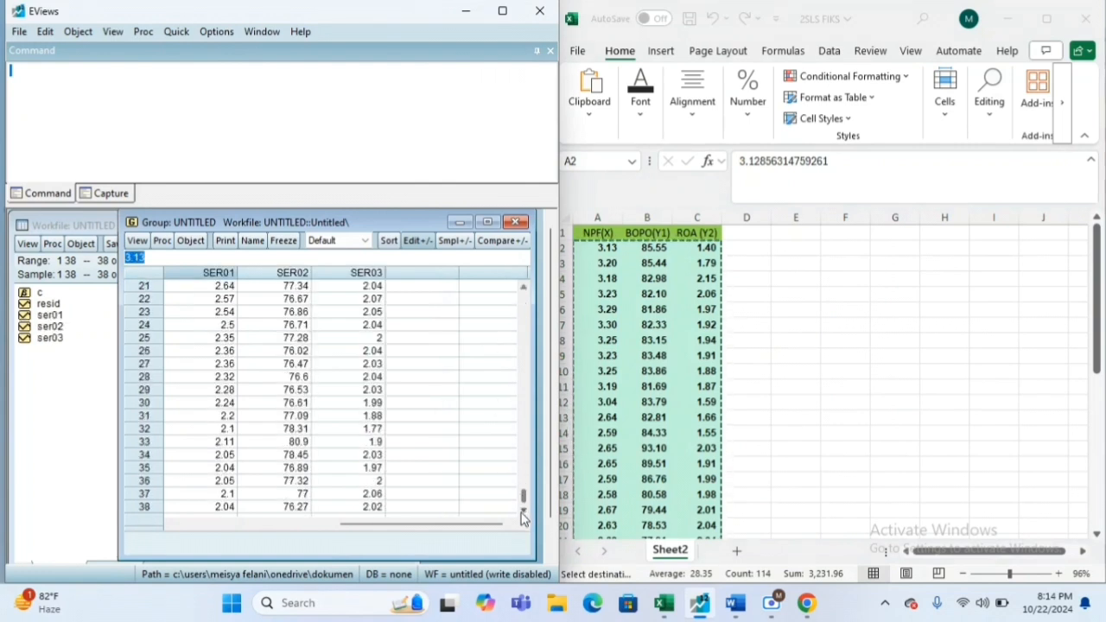
pyautogui.click(522, 289)
pyautogui.click(523, 288)
pyautogui.click(522, 288)
pyautogui.click(522, 288)
pyautogui.click(523, 288)
pyautogui.click(522, 289)
pyautogui.click(522, 289)
pyautogui.click(523, 289)
pyautogui.click(523, 289)
pyautogui.click(522, 288)
pyautogui.click(522, 289)
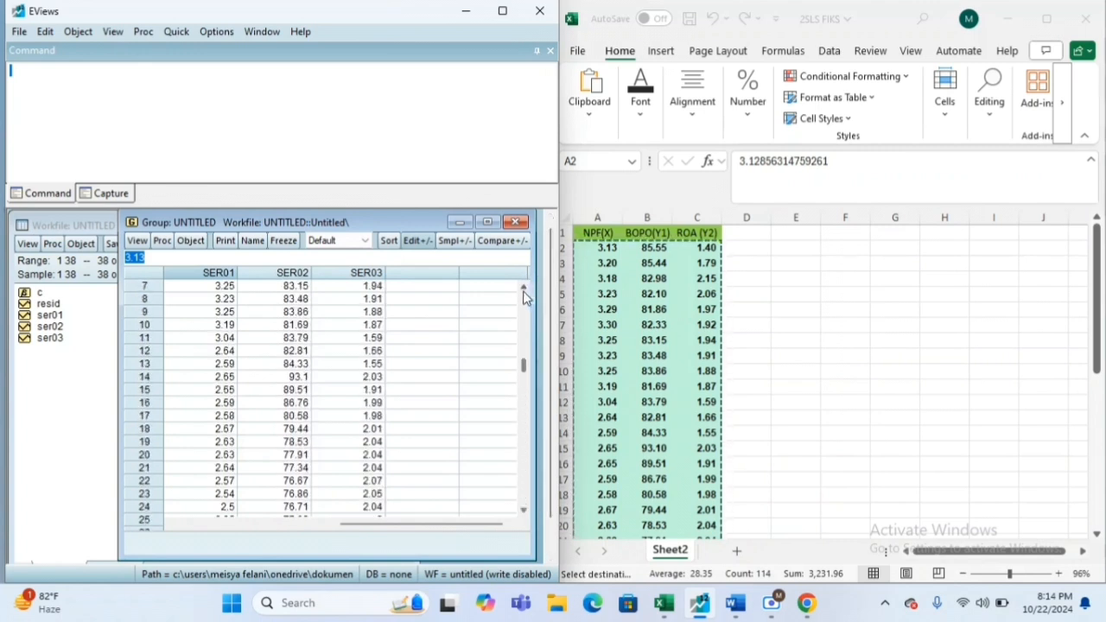
pyautogui.click(522, 288)
pyautogui.click(523, 288)
pyautogui.click(523, 289)
pyautogui.click(523, 289)
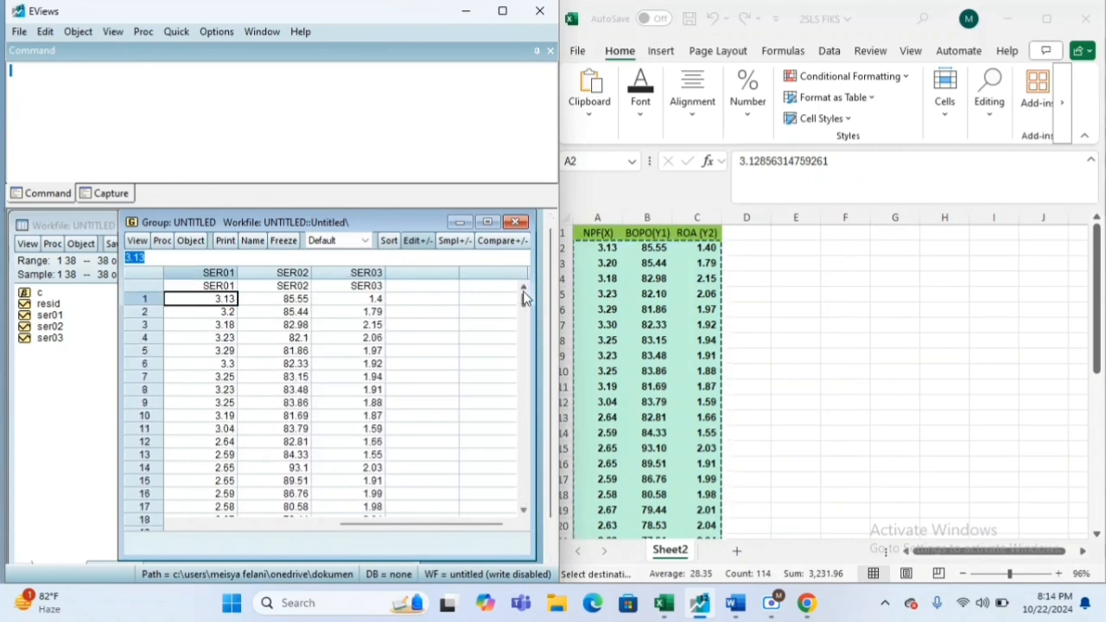
# - Rename the series SER01 as X and accept the rename
pyautogui.click(211, 285)
pyautogui.doubleClick(233, 286)
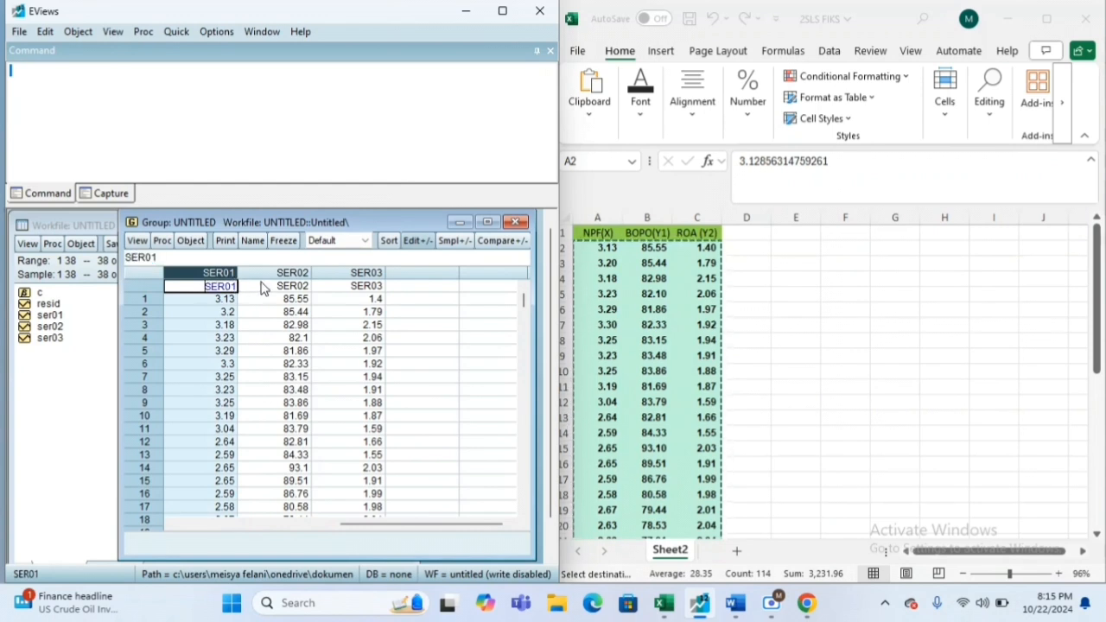
pyautogui.click(233, 285)
pyautogui.press('BackSpace')
pyautogui.press('BackSpace')
pyautogui.press('BackSpace')
pyautogui.press('BackSpace')
pyautogui.press('BackSpace')
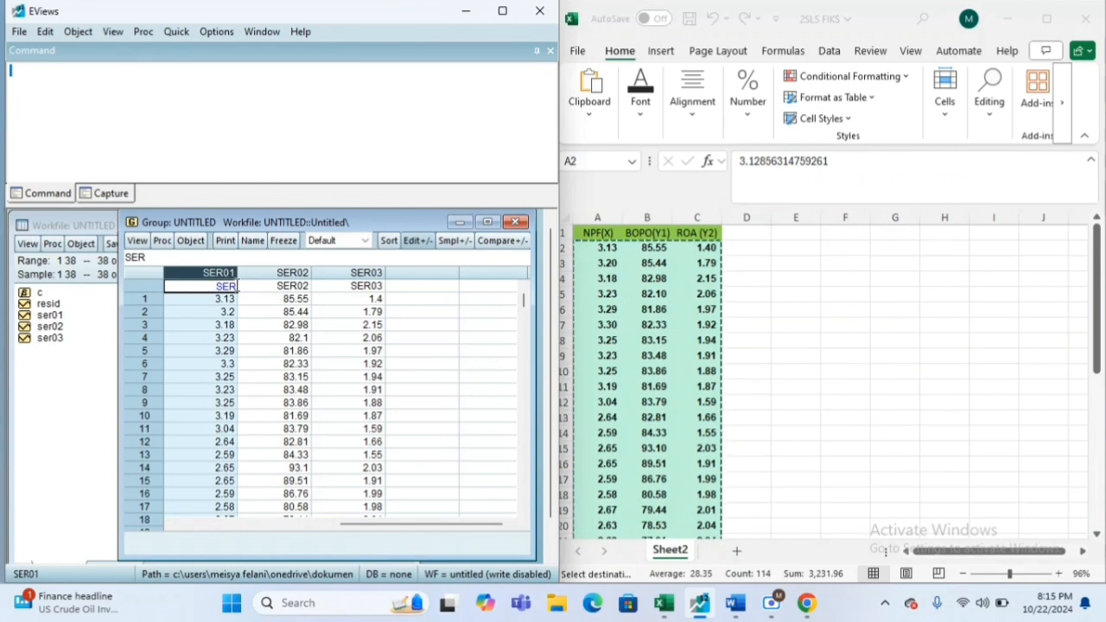
pyautogui.write('x')
pyautogui.press('Return')
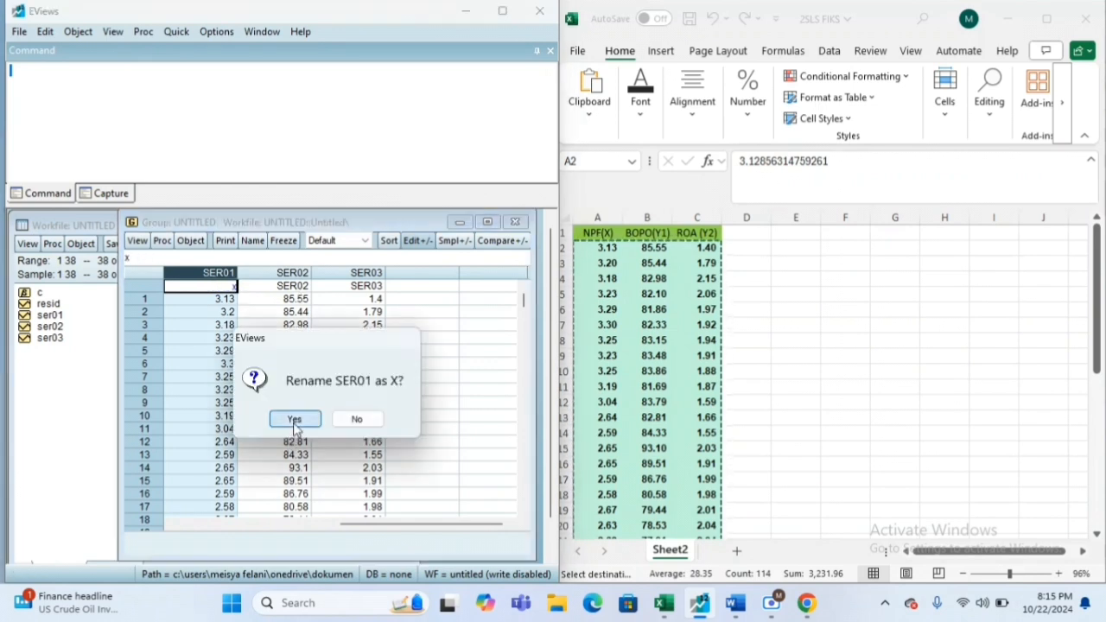
pyautogui.click(297, 420)
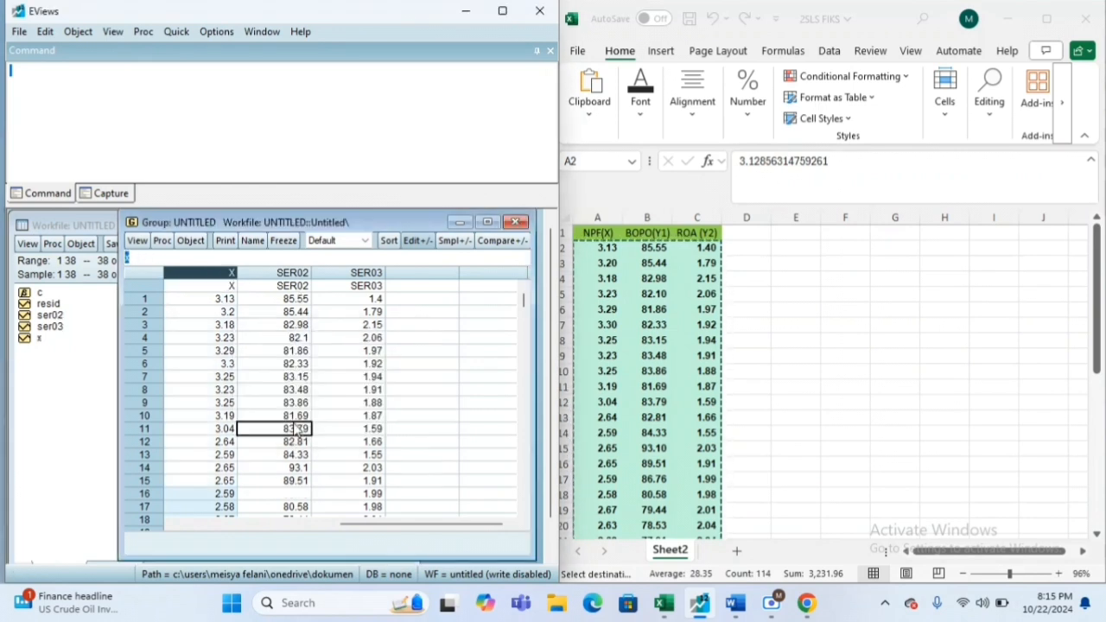
# - Rename the series SER02 as Y1 and accept the rename
pyautogui.doubleClick(302, 286)
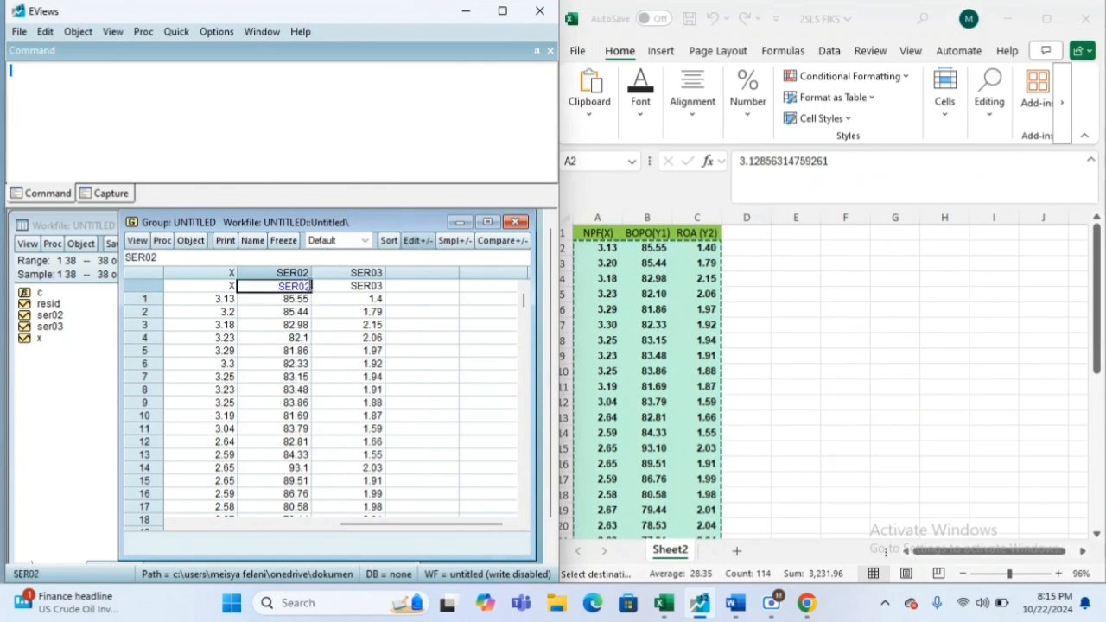
pyautogui.press('BackSpace')
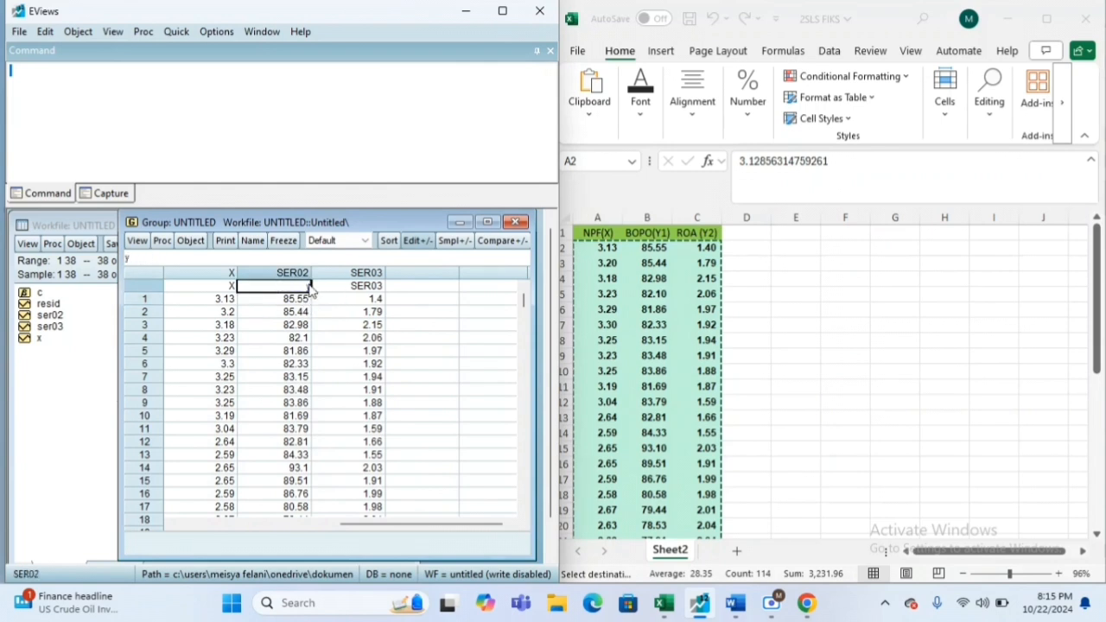
pyautogui.press('Return')
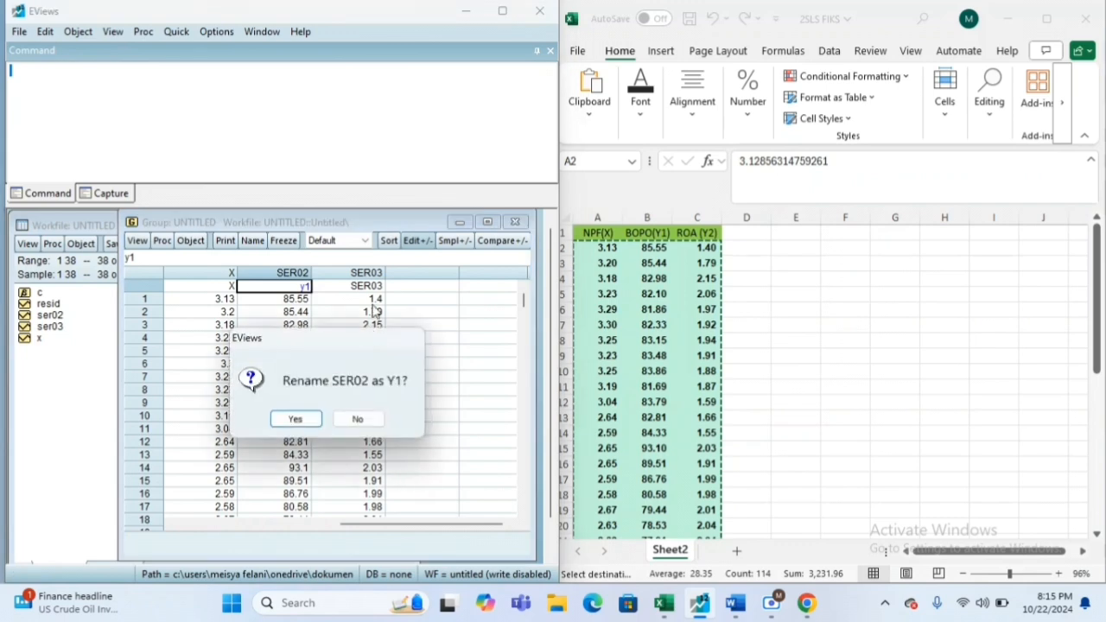
pyautogui.click(297, 418)
pyautogui.moveTo(296, 415); pyautogui.dragTo(377, 303)
pyautogui.click(377, 304)
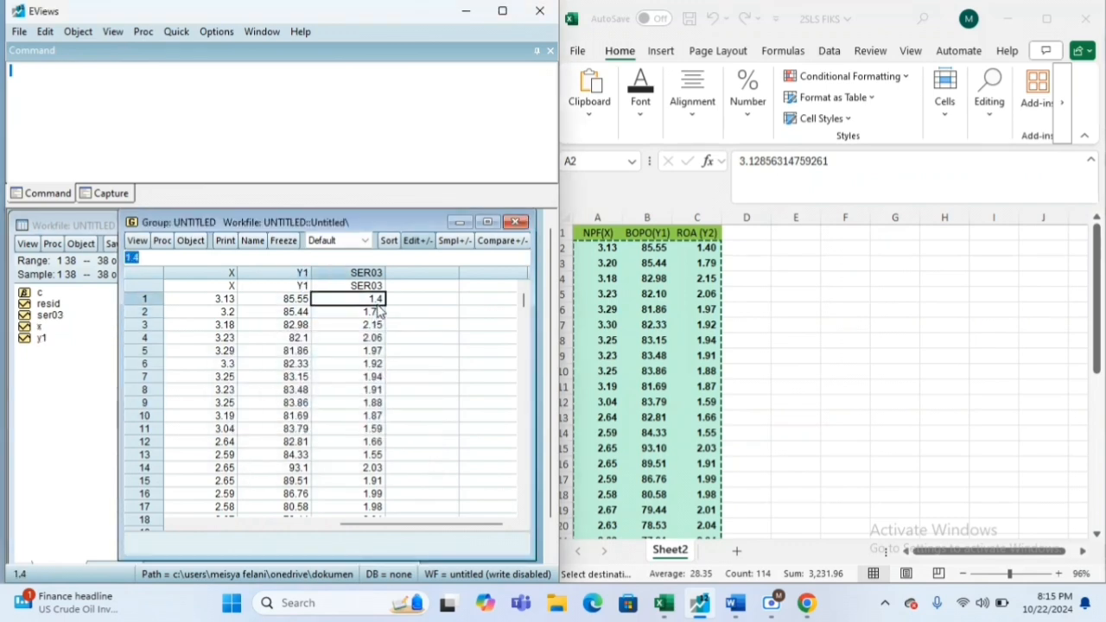
# - Rename the series SER03 as Y2 and accept the rename
pyautogui.click(378, 278)
pyautogui.doubleClick(380, 283)
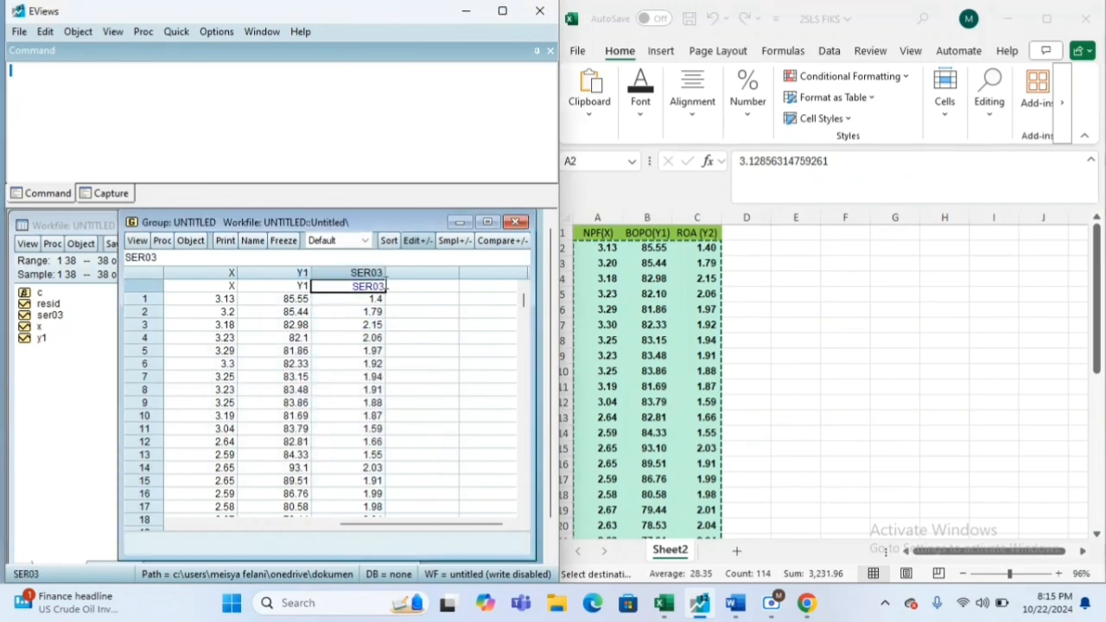
pyautogui.press('BackSpace')
pyautogui.press('BackSpace')
pyautogui.write('y2')
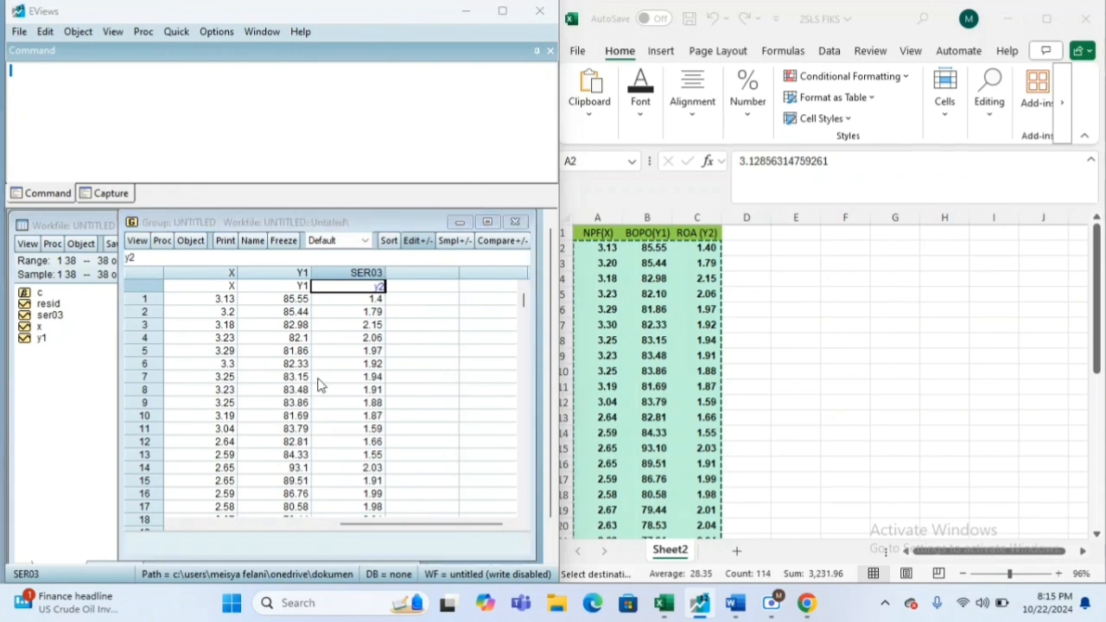
pyautogui.press('Return')
pyautogui.click(302, 423)
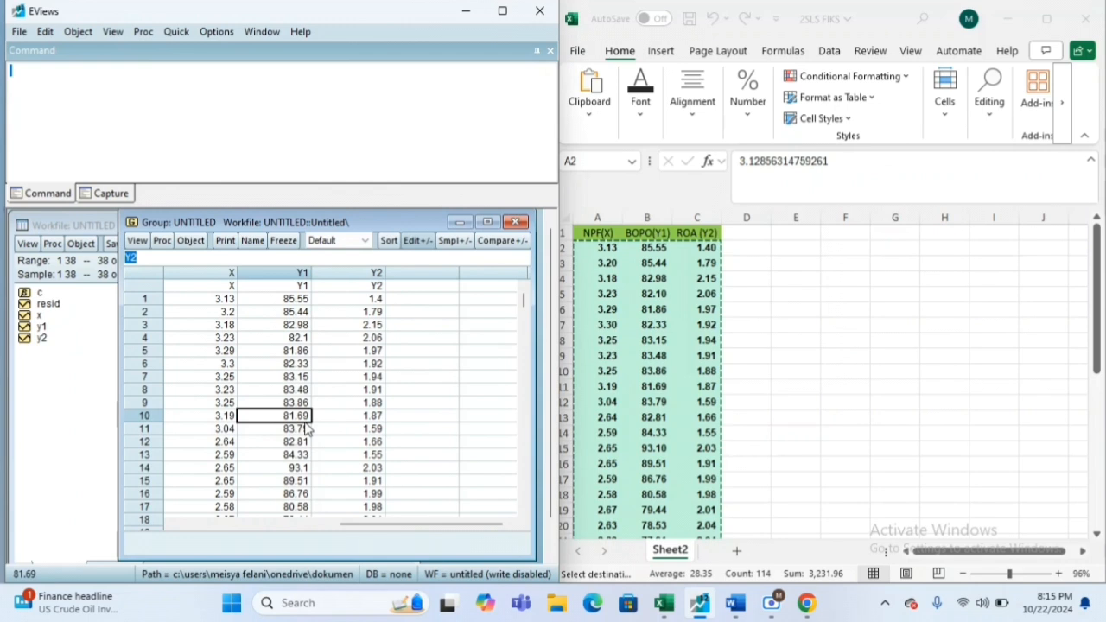
# - Select the series x, y1 and y2 in the workfile and open them together as an equation
pyautogui.click(81, 365)
pyautogui.click(81, 365)
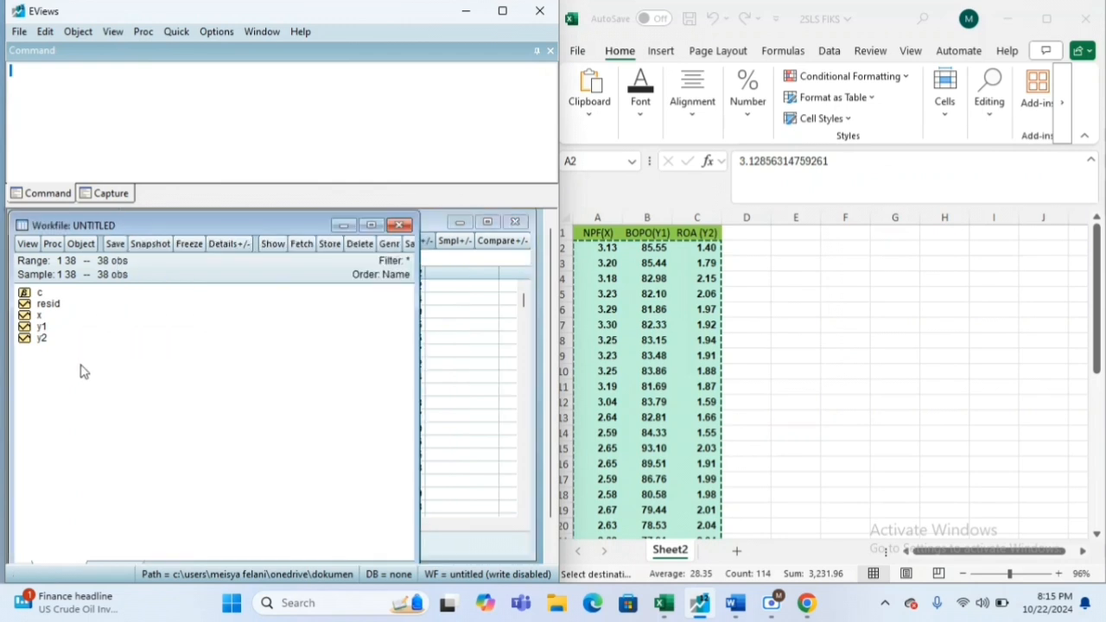
pyautogui.click(39, 318)
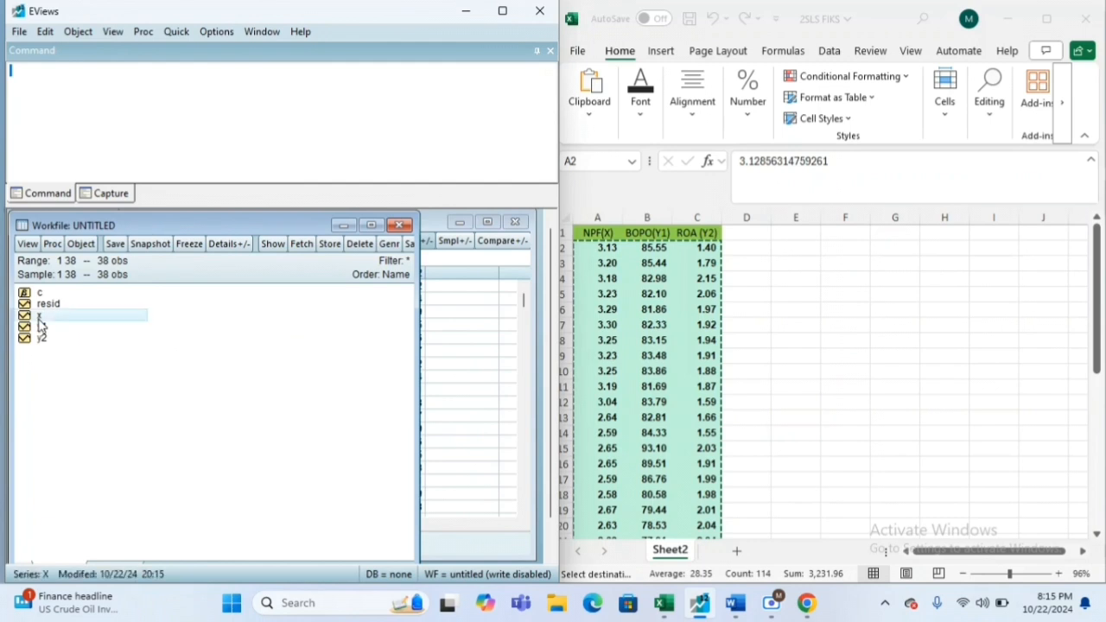
pyautogui.keyDown('ctrl'); pyautogui.click(64, 328); pyautogui.keyUp('ctrl')
pyautogui.keyDown('ctrl'); pyautogui.click(66, 338); pyautogui.keyUp('ctrl')
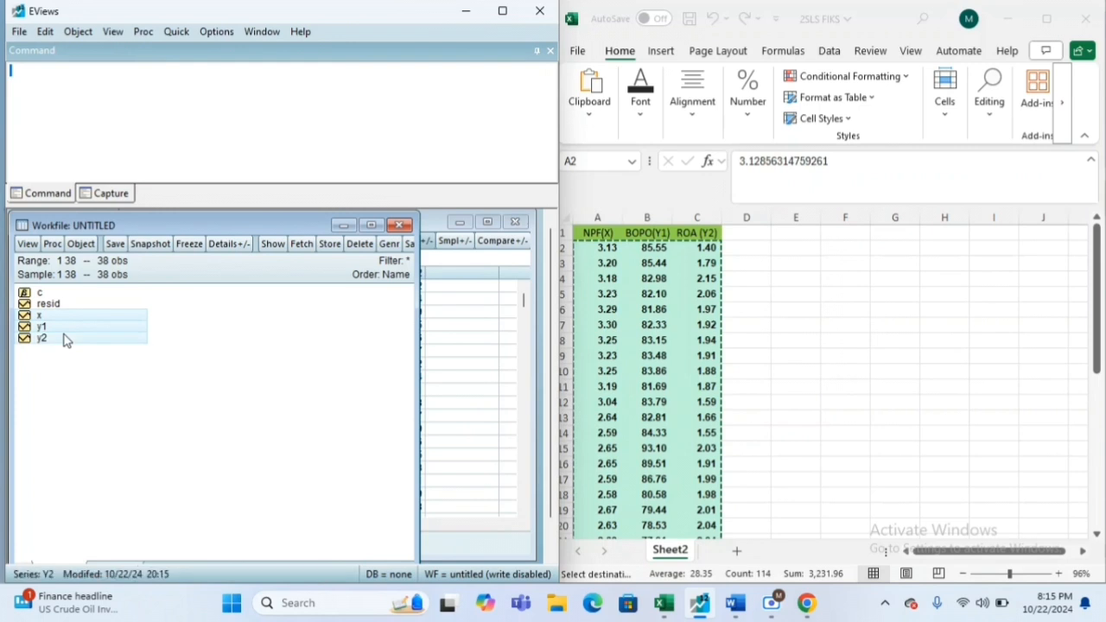
pyautogui.rightClick(56, 322)
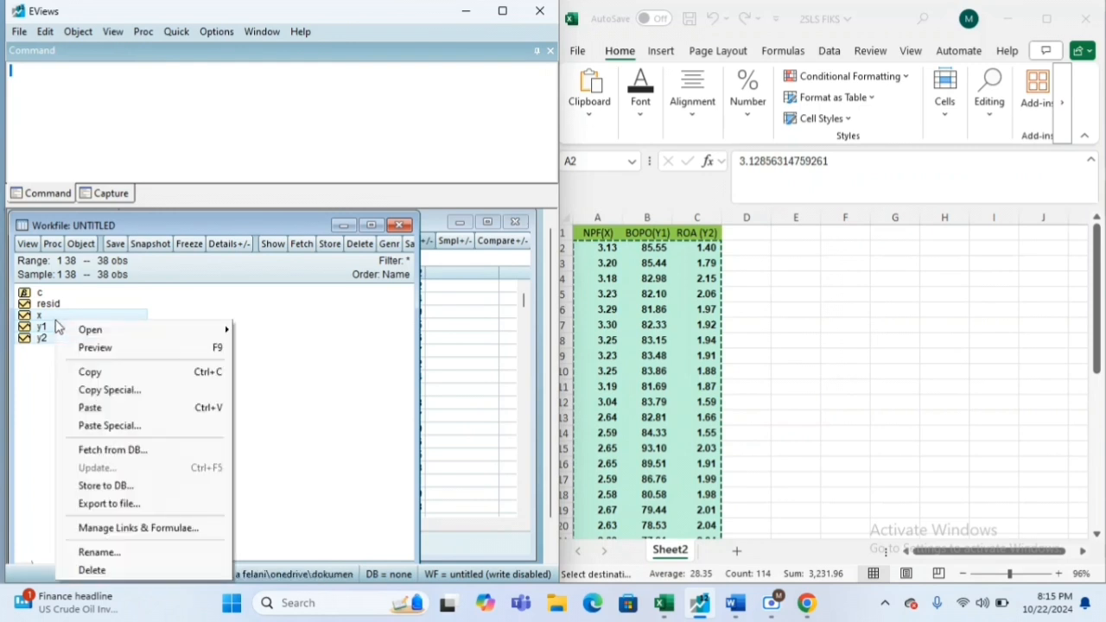
pyautogui.moveTo(84, 334)
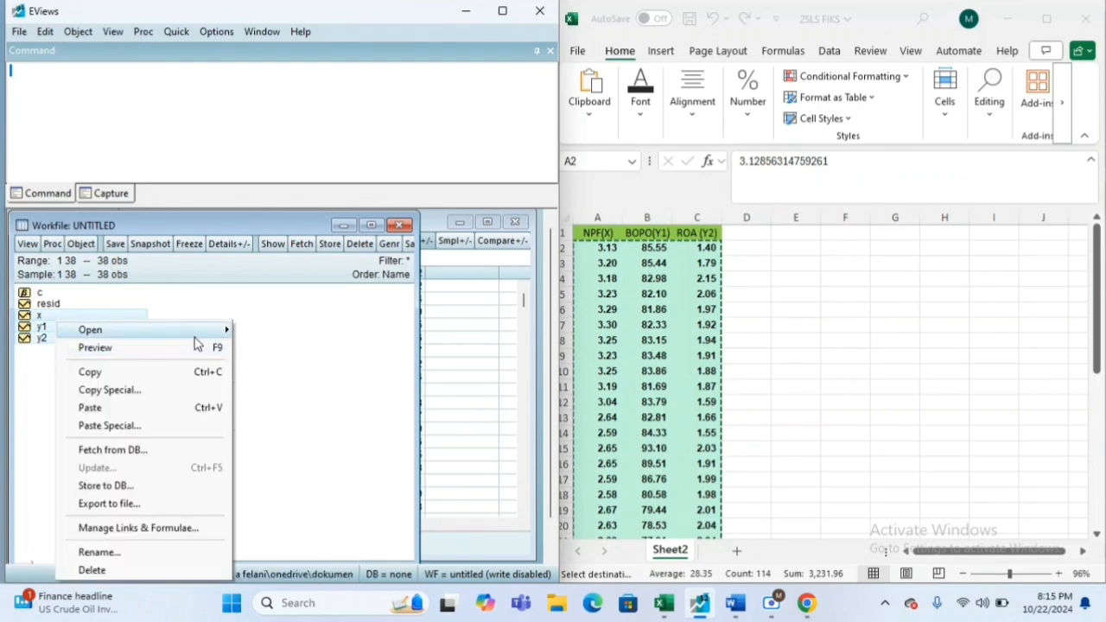
pyautogui.click(264, 346)
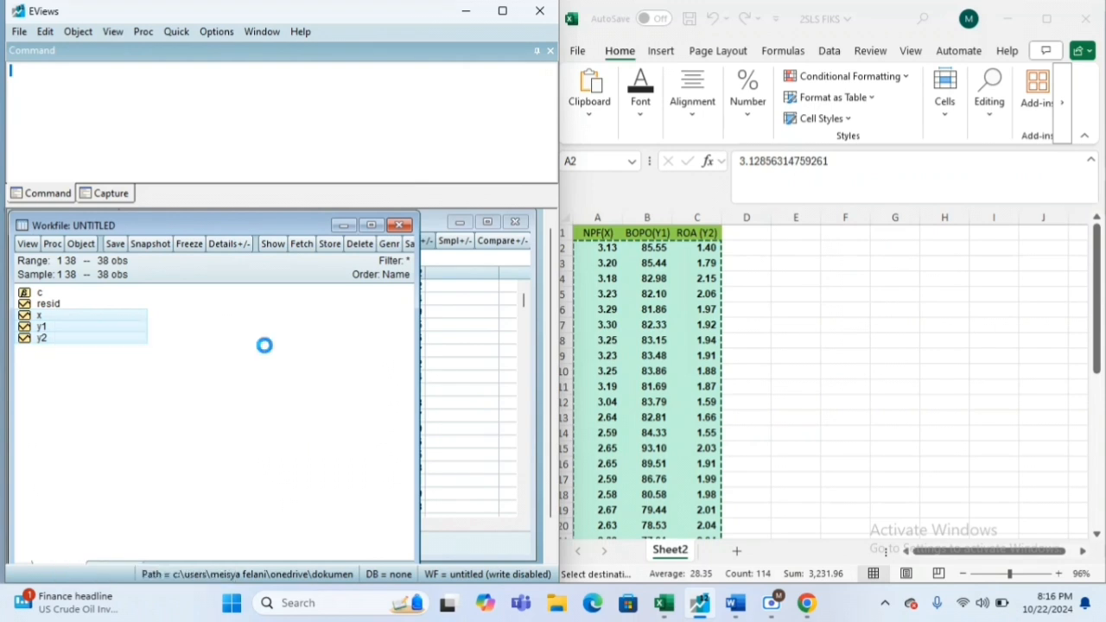
# - Add the constant c to the x, y1, y2 specification and estimate it by Least Squares over sample 1 38
pyautogui.click(221, 226)
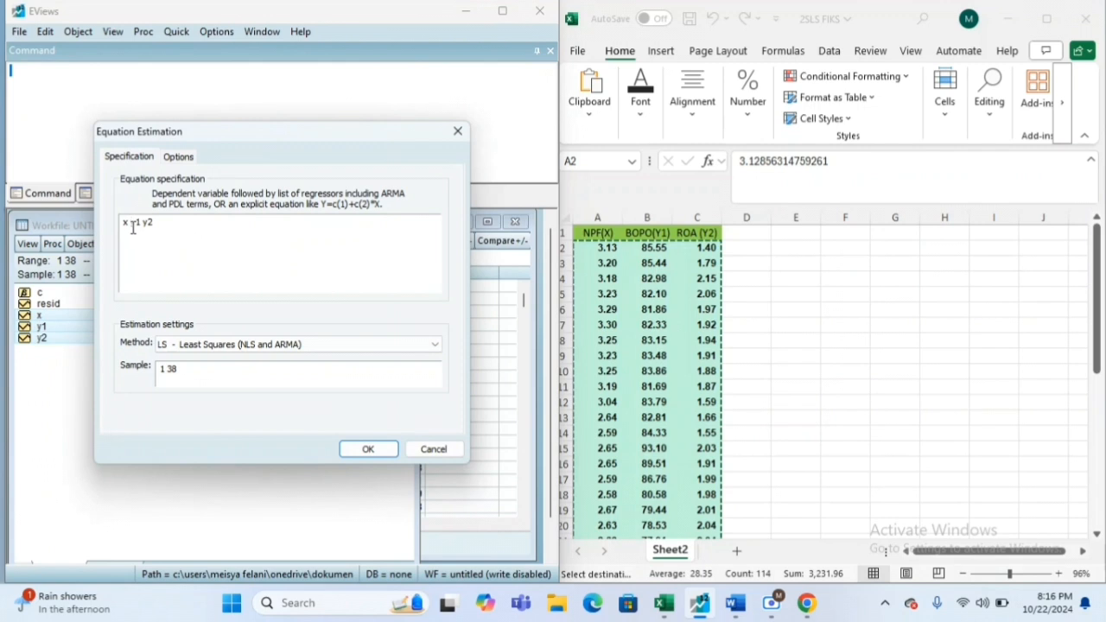
pyautogui.write('c')
pyautogui.click(367, 450)
pyautogui.click(367, 450)
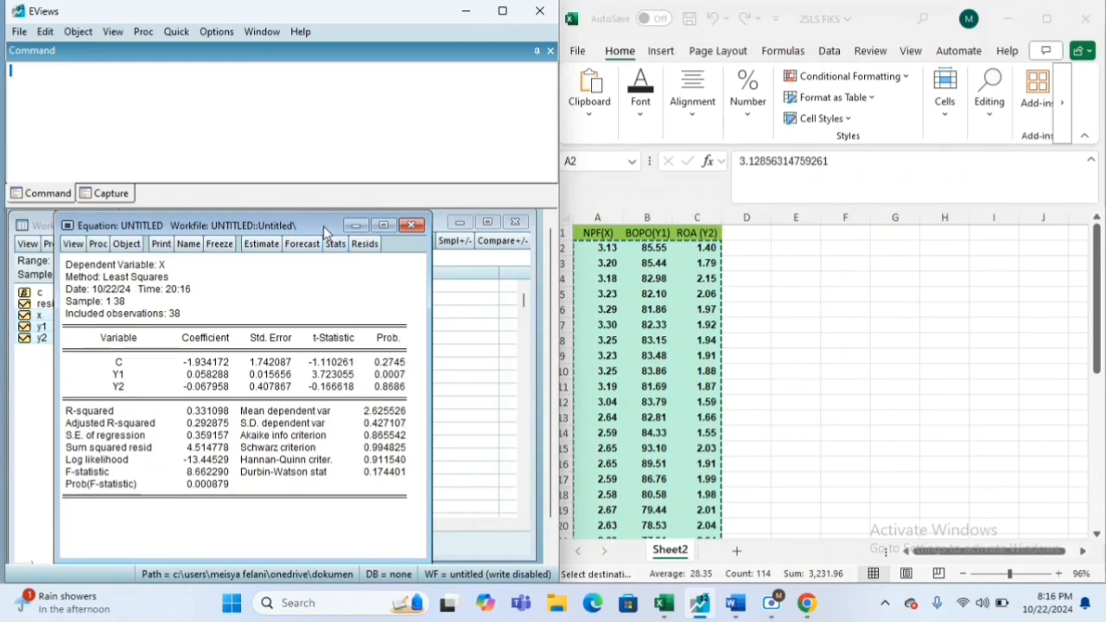
pyautogui.moveTo(323, 225)
pyautogui.mouseDown()
pyautogui.moveTo(327, 208)
pyautogui.moveTo(342, 220)
pyautogui.mouseUp()
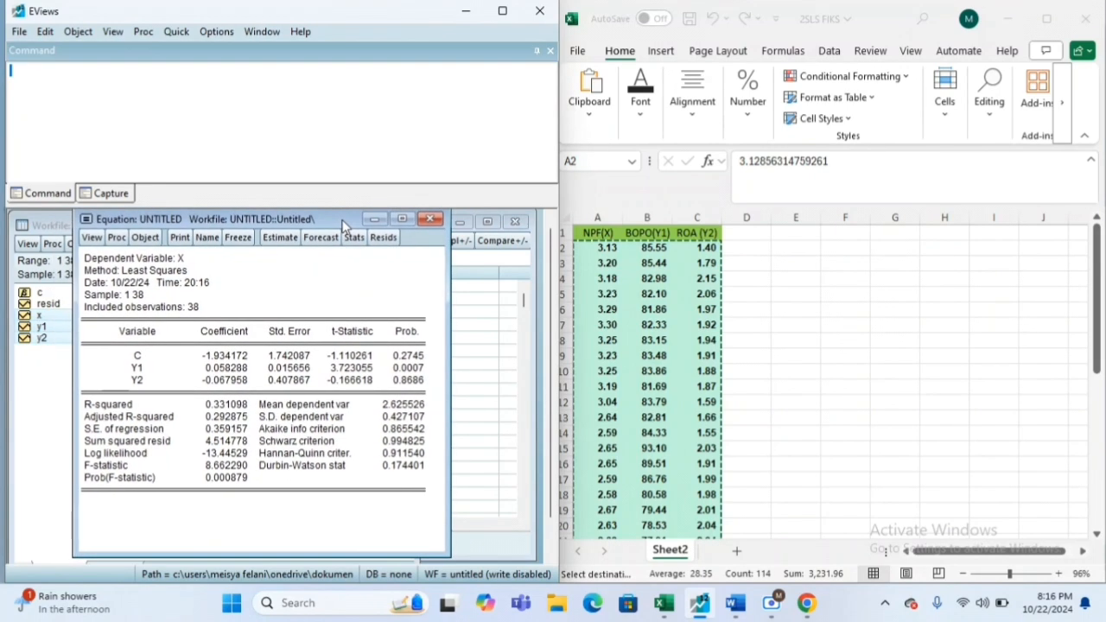
# - Run the Variance Inflation Factors diagnostic on the estimated equation to test for multicollinearity
pyautogui.click(92, 238)
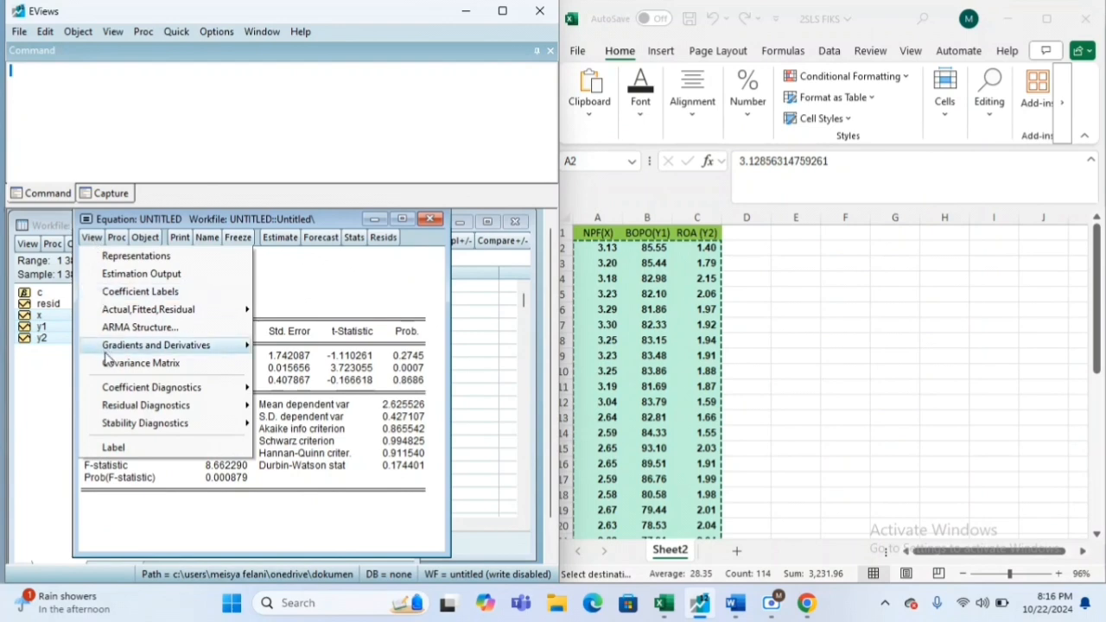
pyautogui.moveTo(117, 393)
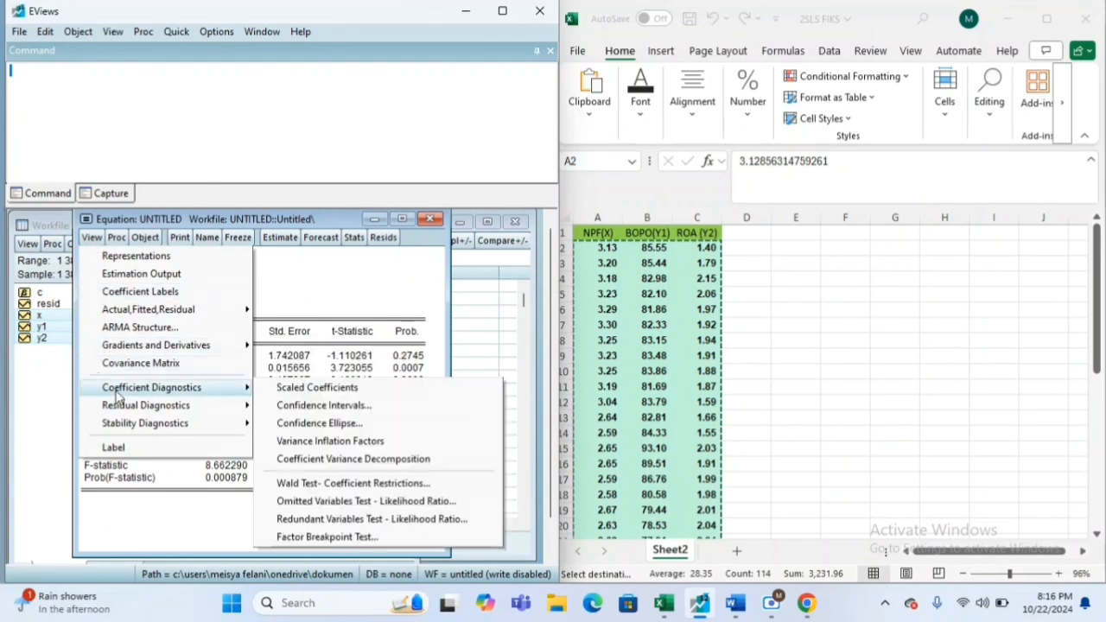
pyautogui.click(296, 441)
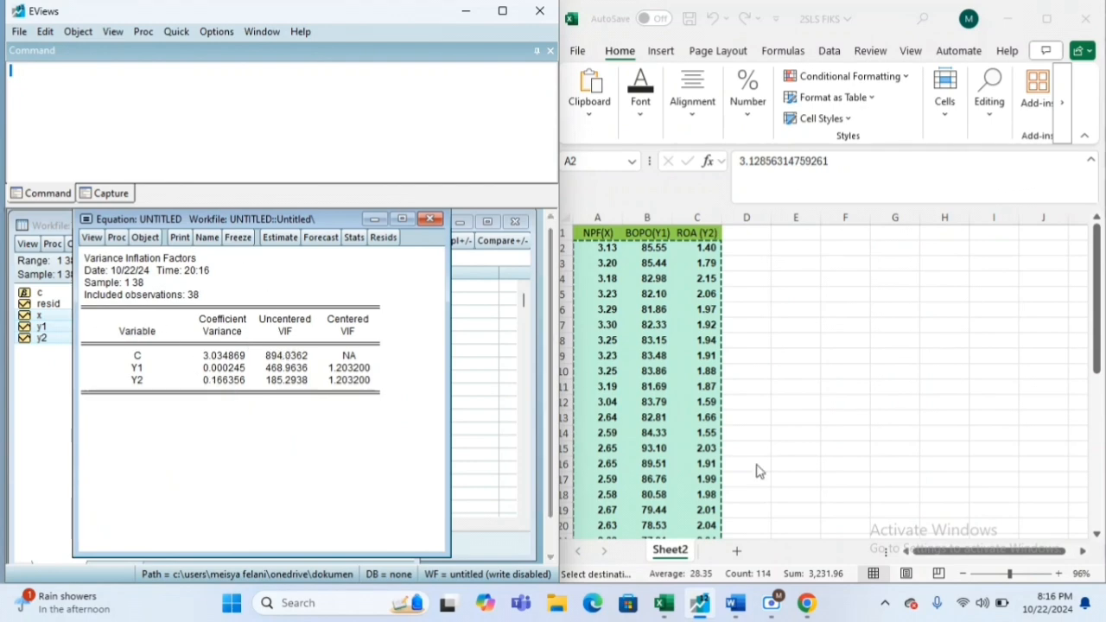
# - Switch to the Word document, place it beside EViews and go to the UJI MULTIKOLINEARITAS section
pyautogui.click(663, 605)
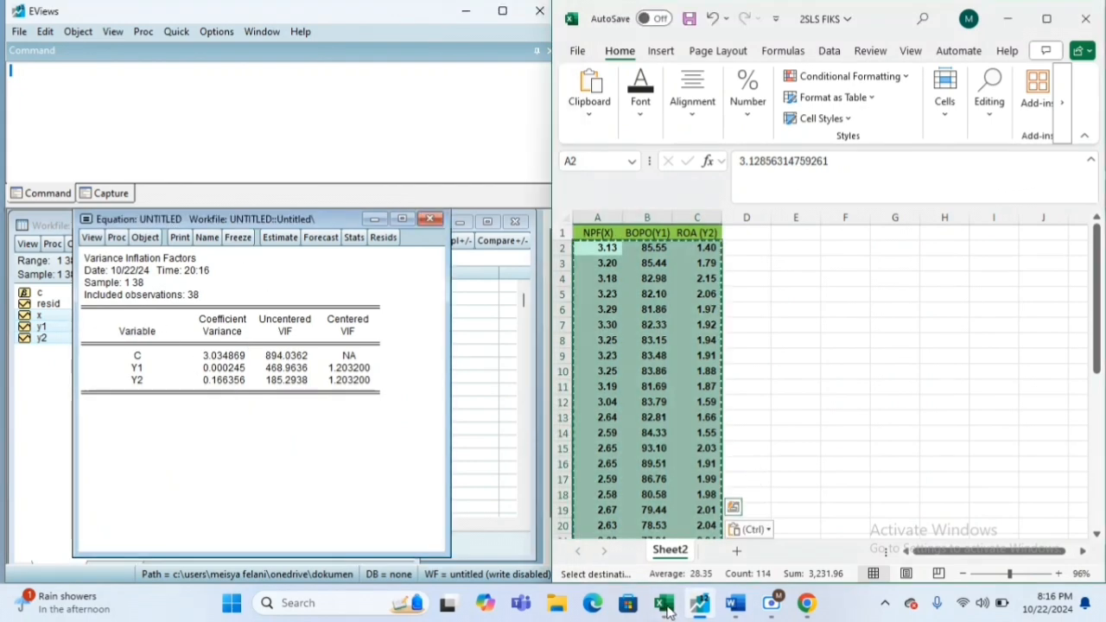
pyautogui.click(665, 607)
pyautogui.moveTo(745, 610)
pyautogui.click(821, 518)
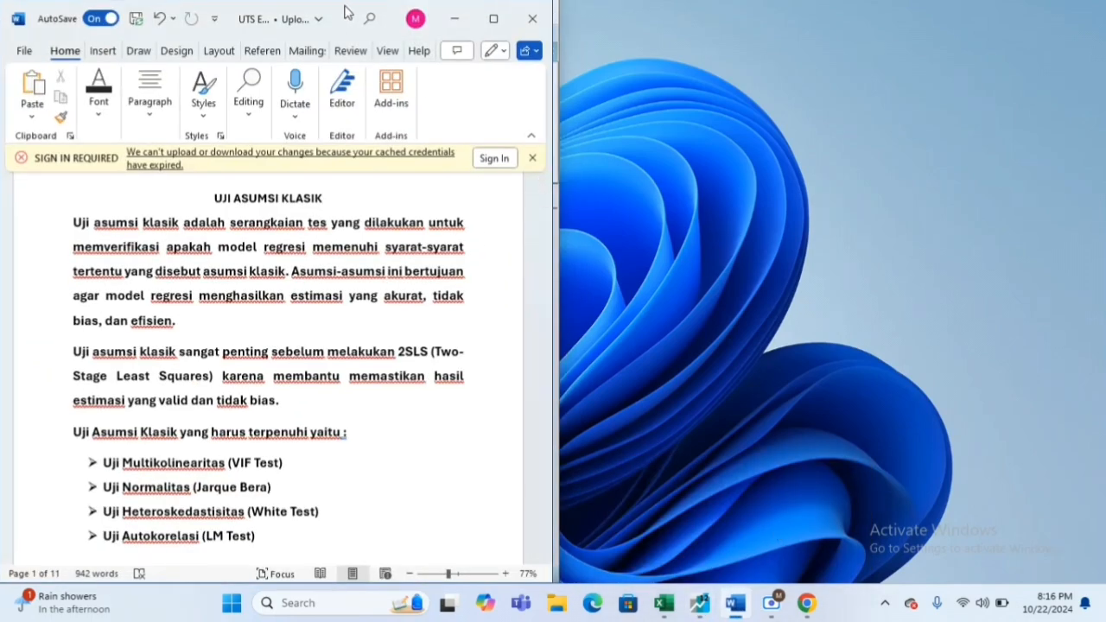
pyautogui.moveTo(341, 11); pyautogui.dragTo(918, 10)
pyautogui.scroll(-5, 912, 276)
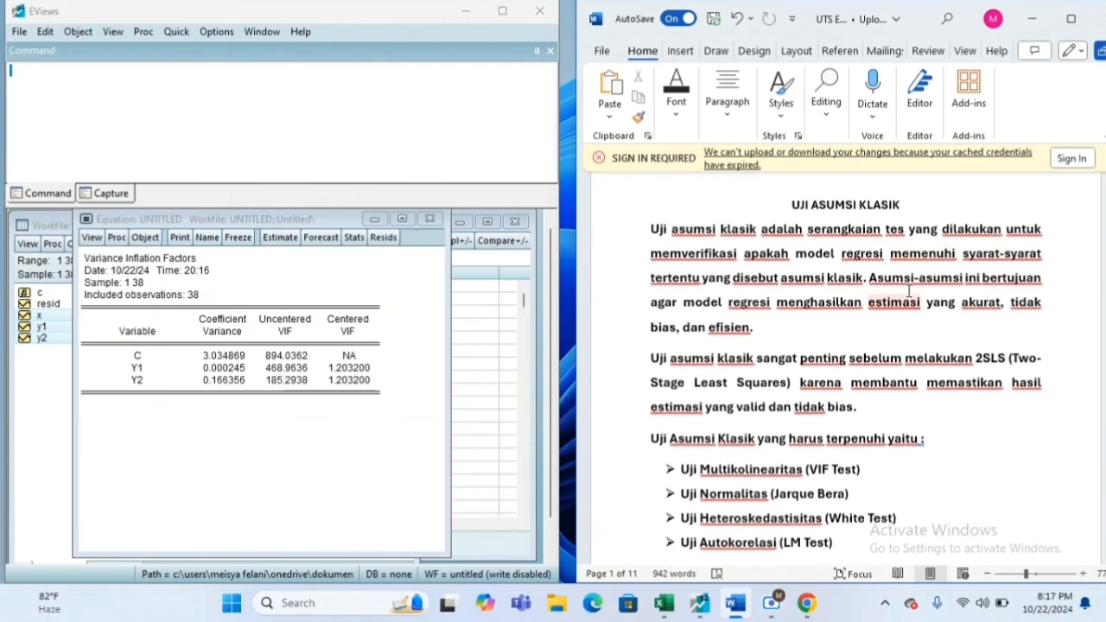
pyautogui.scroll(-10, 908, 290)
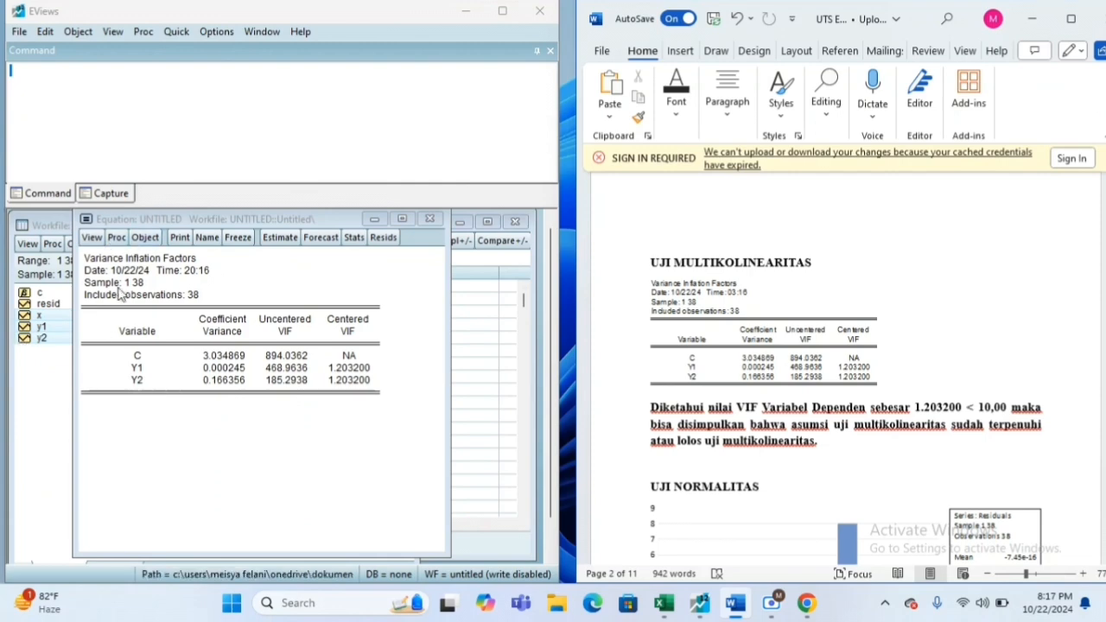
# - Run the Histogram - Normality Test on the residuals of the equation in EViews
pyautogui.click(93, 238)
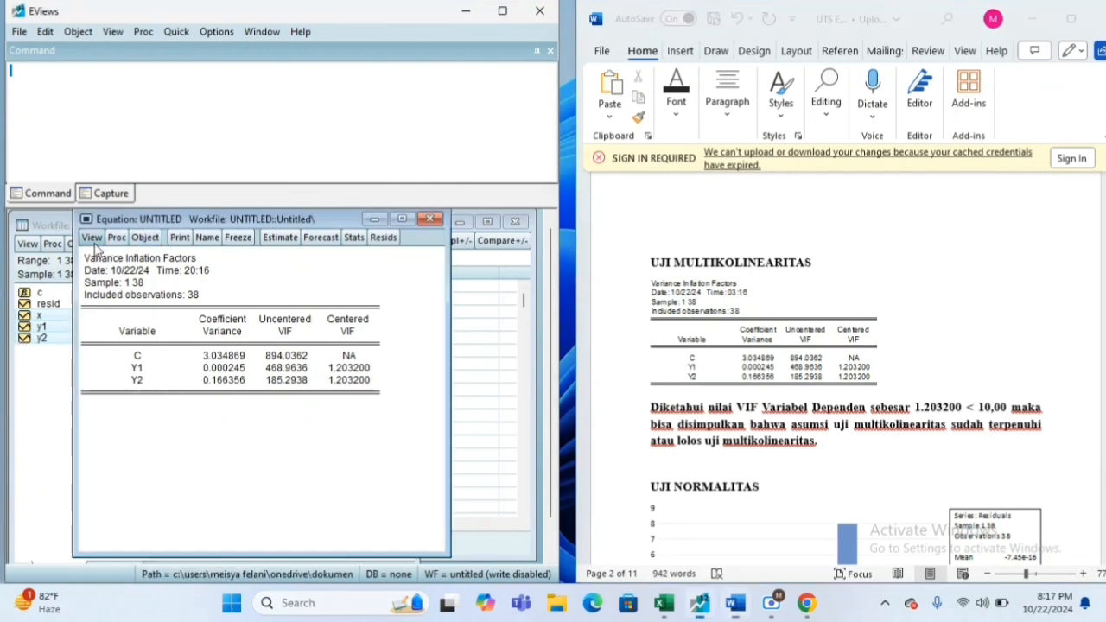
pyautogui.moveTo(134, 393)
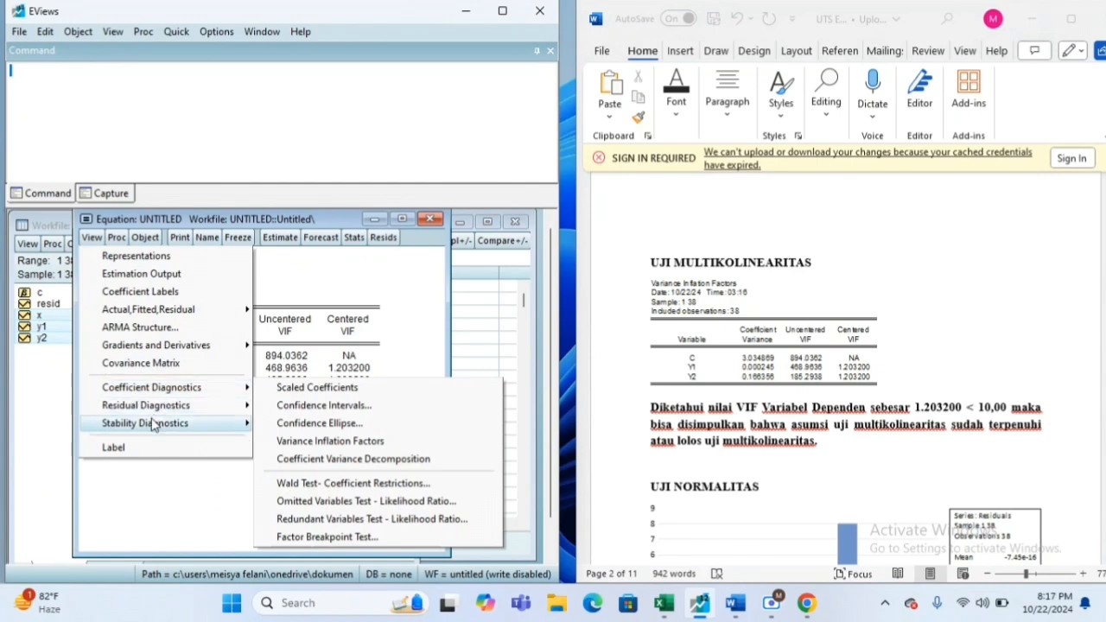
pyautogui.moveTo(184, 412)
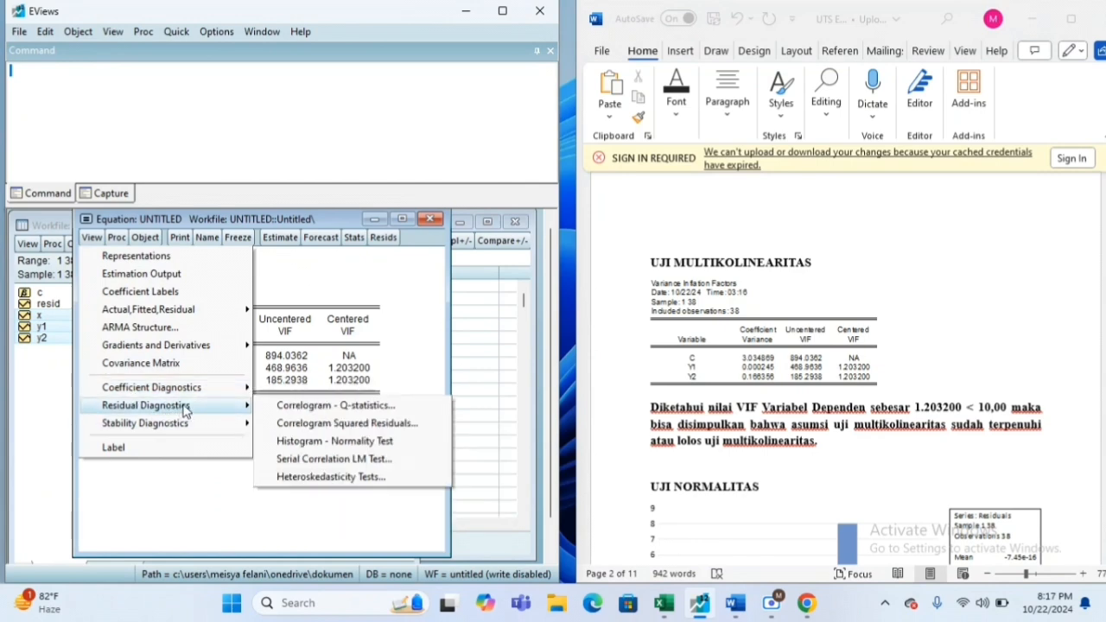
pyautogui.click(274, 441)
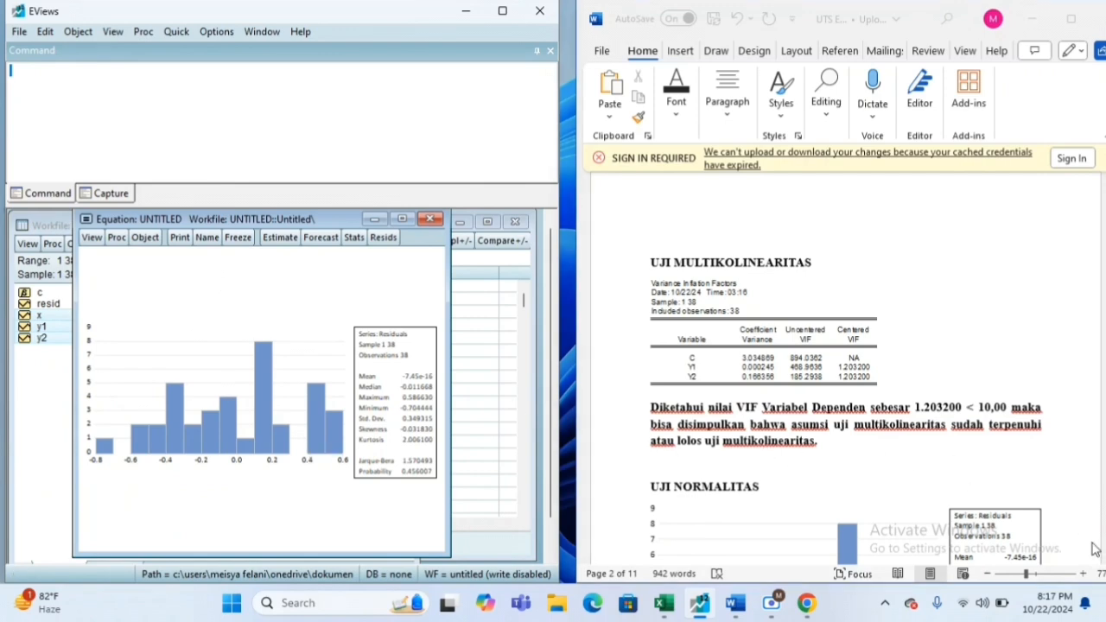
# - Examine the UJI NORMALITAS section in the Word document, including the histogram and its interpretation paragraph
pyautogui.click(1095, 551)
pyautogui.scroll(-3, 1099, 553)
pyautogui.scroll(-1, 1101, 557)
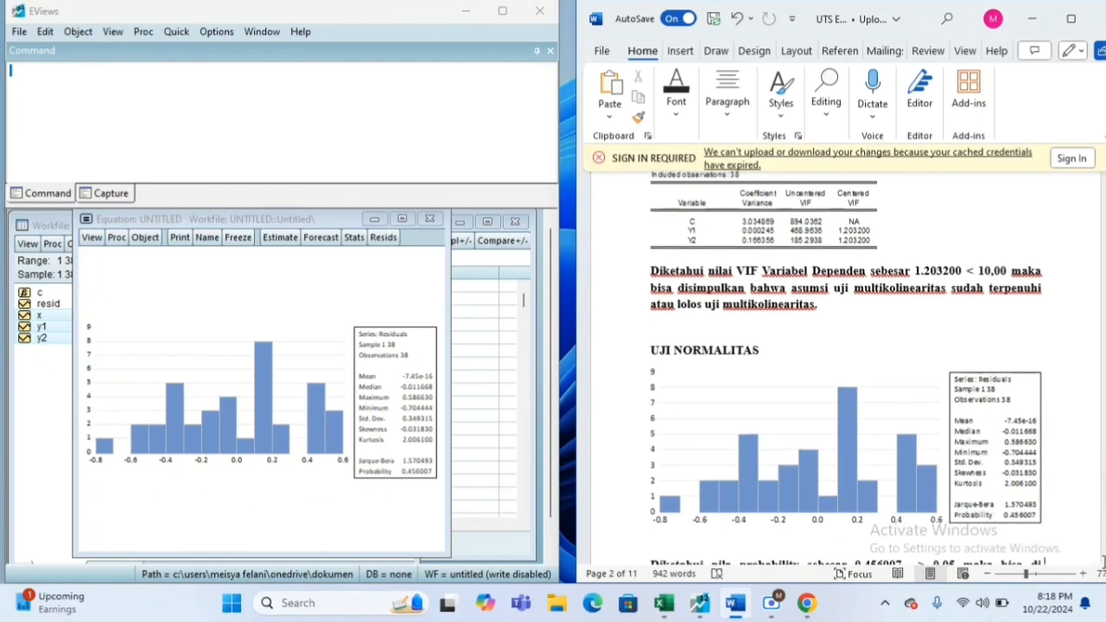
pyautogui.rightClick(1041, 563)
pyautogui.click(651, 542)
pyautogui.scroll(-1, 1100, 557)
pyautogui.scroll(-2, 987, 458)
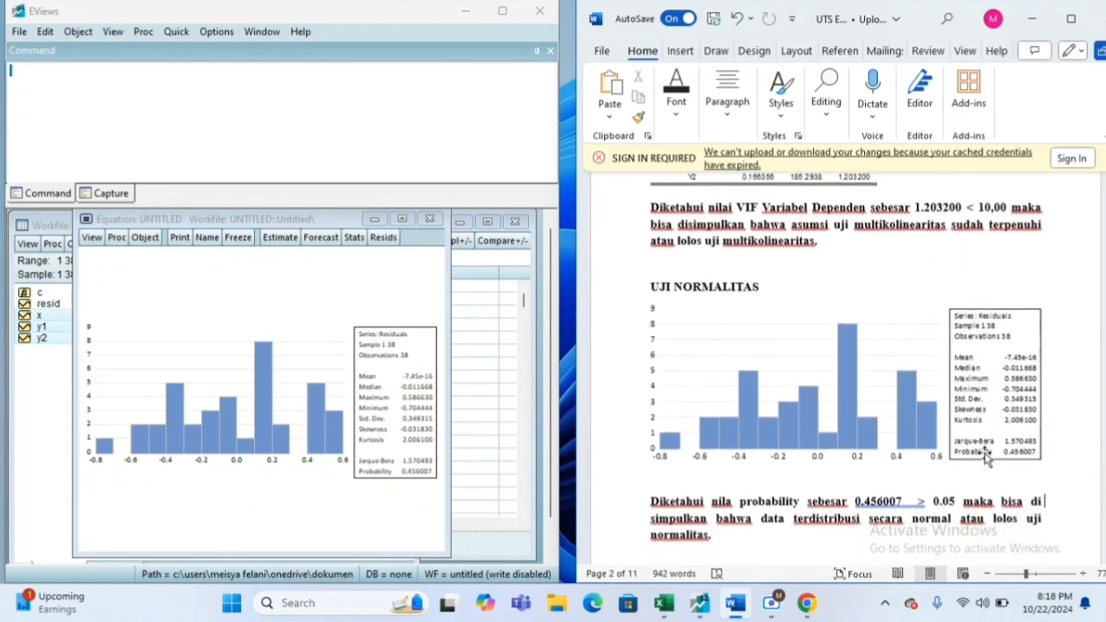
pyautogui.scroll(-1, 987, 458)
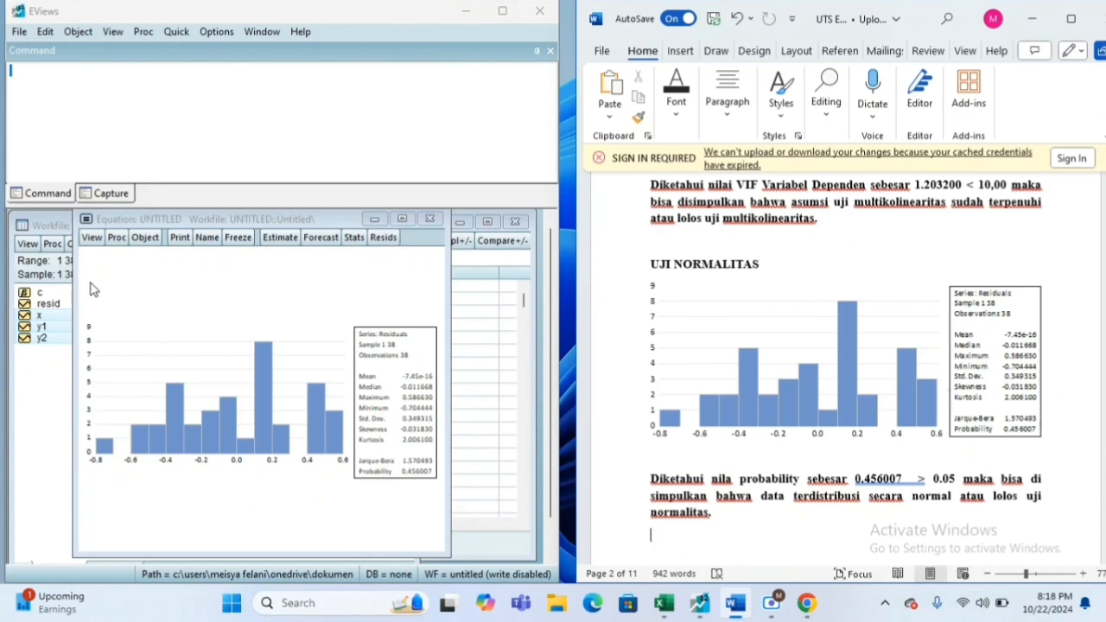
# - Run the White heteroskedasticity test on the EViews equation and show the UJI HETEROSKEDASTISITAS section in Word
pyautogui.click(91, 238)
pyautogui.moveTo(111, 407)
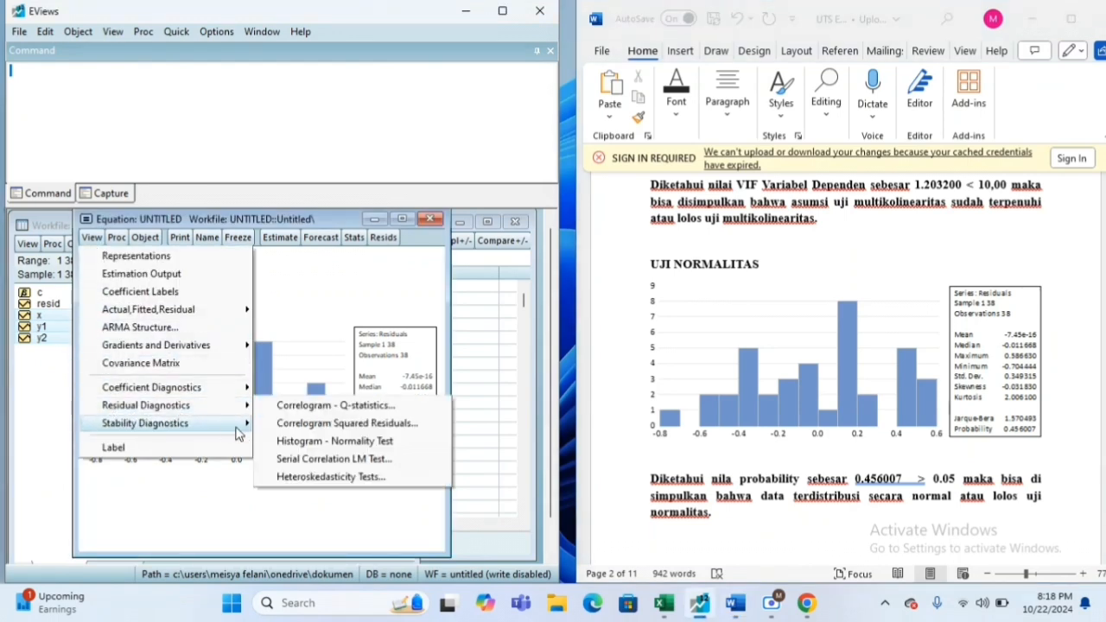
pyautogui.click(291, 479)
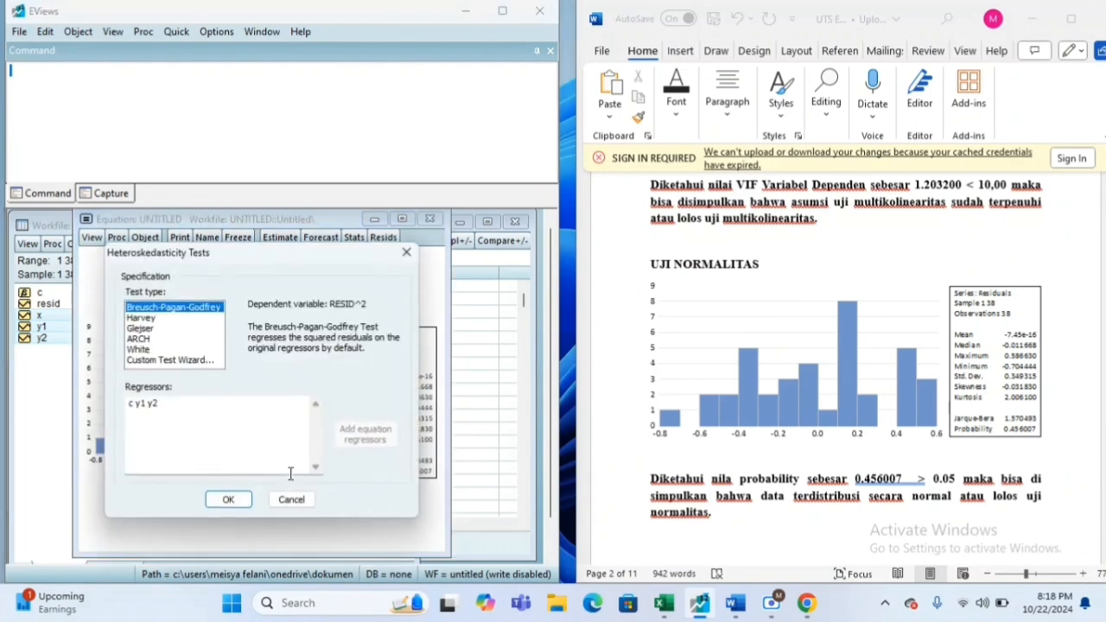
pyautogui.click(138, 349)
pyautogui.click(226, 499)
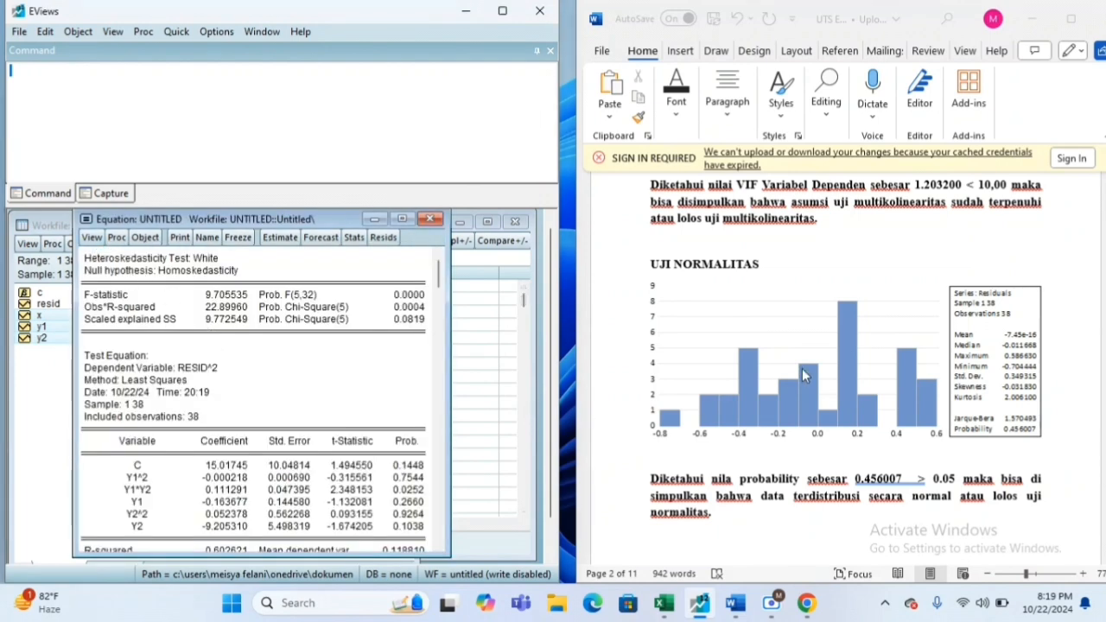
pyautogui.scroll(-6, 802, 374)
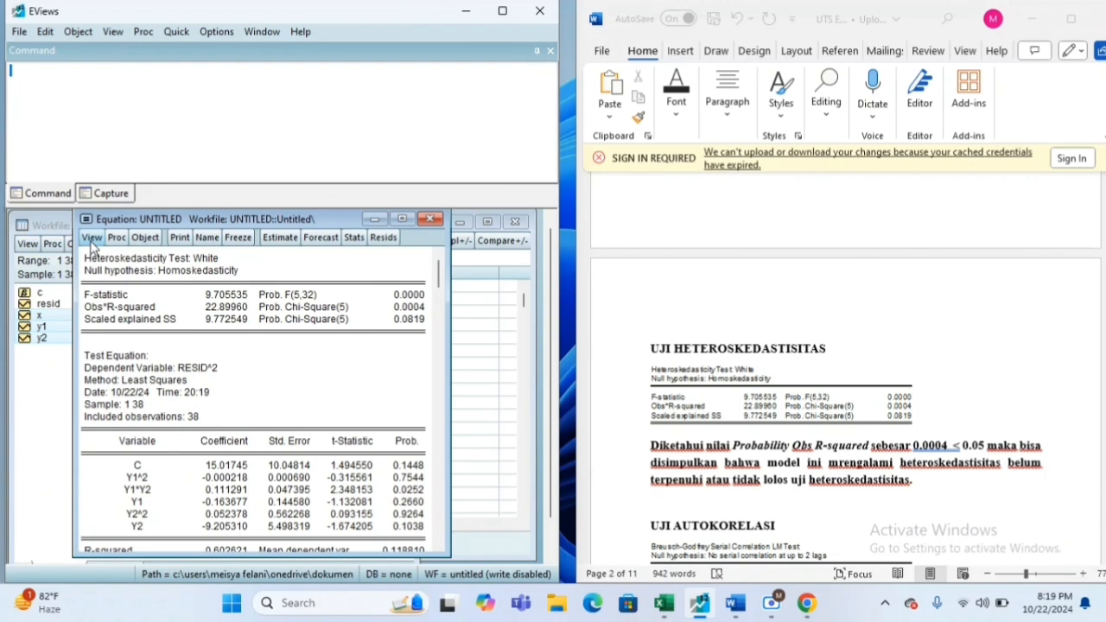
# - Run the Serial Correlation LM Test with 2 lags on the equation's residuals to test for autocorrelation
pyautogui.click(90, 240)
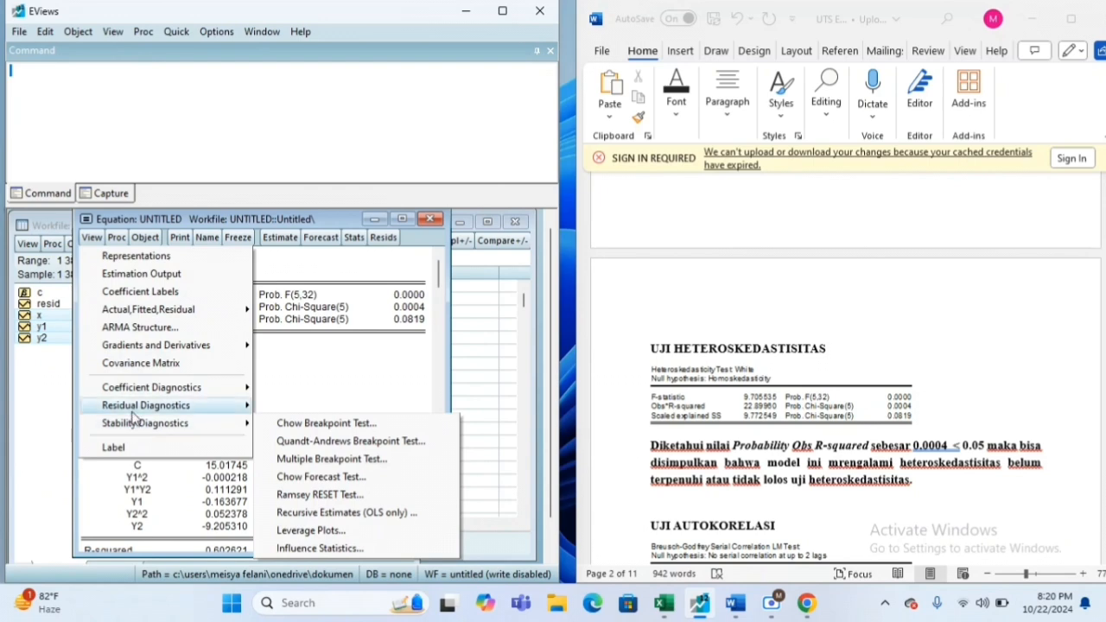
pyautogui.moveTo(132, 413)
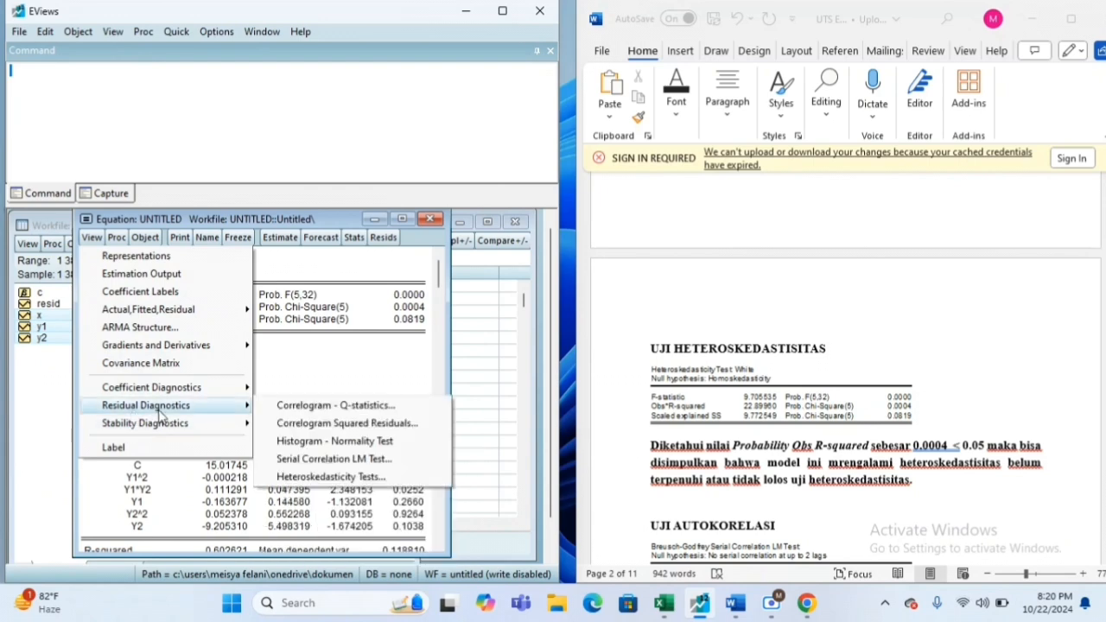
pyautogui.click(270, 459)
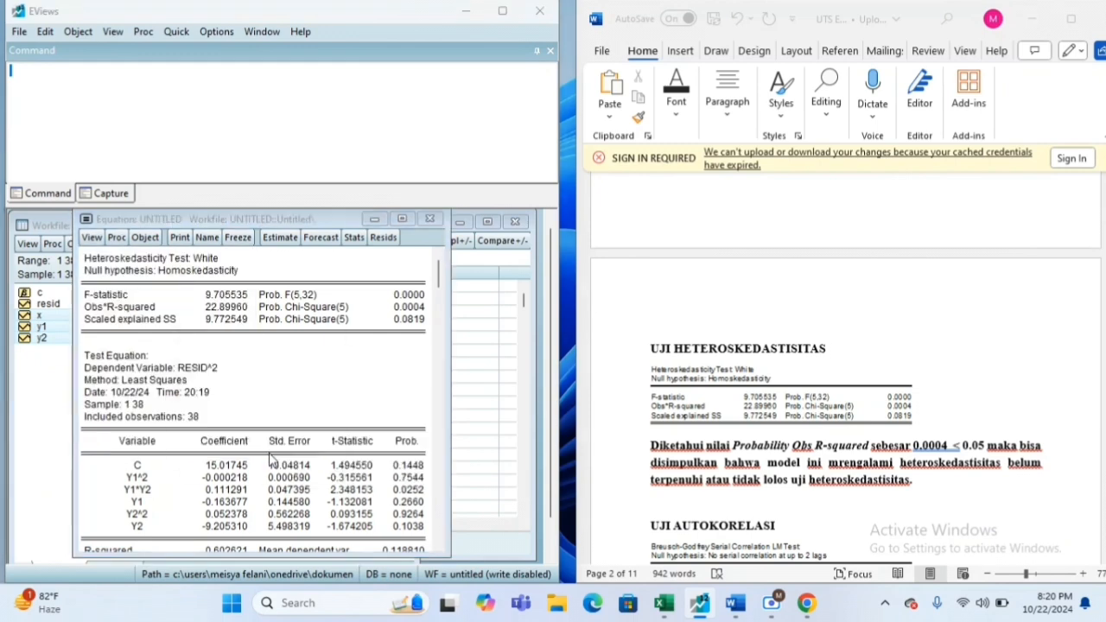
pyautogui.click(228, 416)
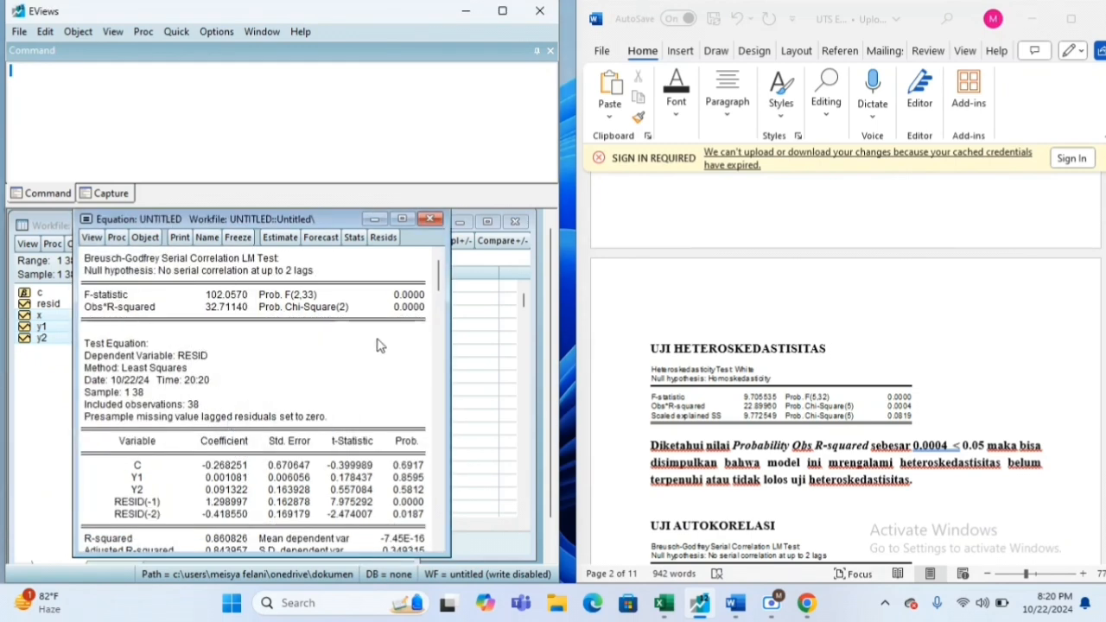
pyautogui.scroll(1, 870, 341)
pyautogui.scroll(3, 871, 259)
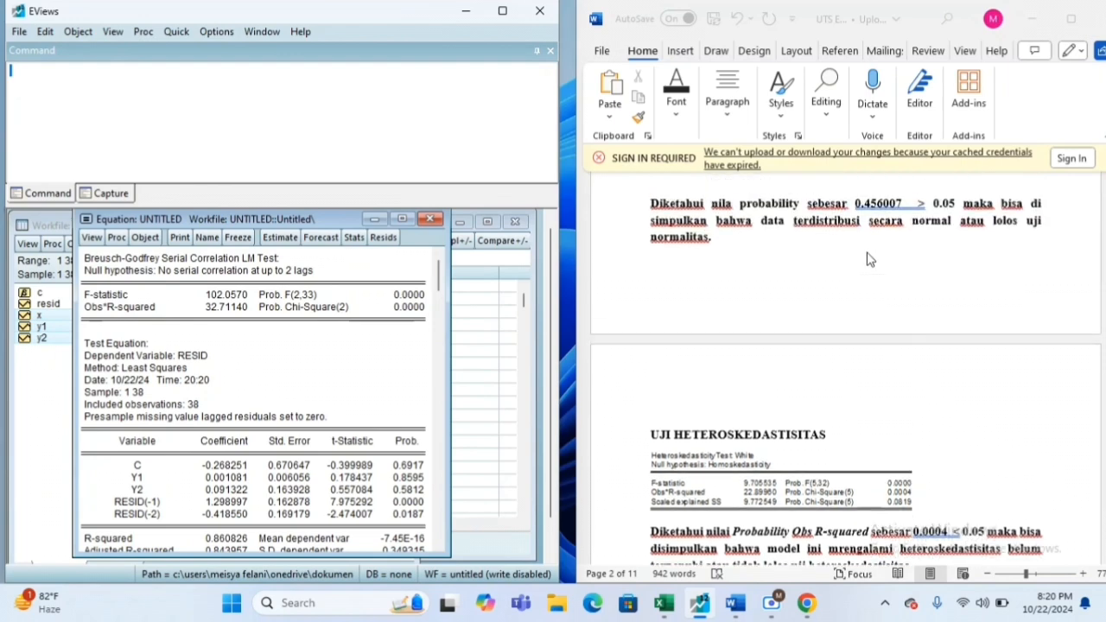
# - Show the UJI AUTOKORELASI section in Word and re-estimate the EViews equation in first differences as d(x) c d(y1) d(y2)
pyautogui.scroll(-8, 847, 345)
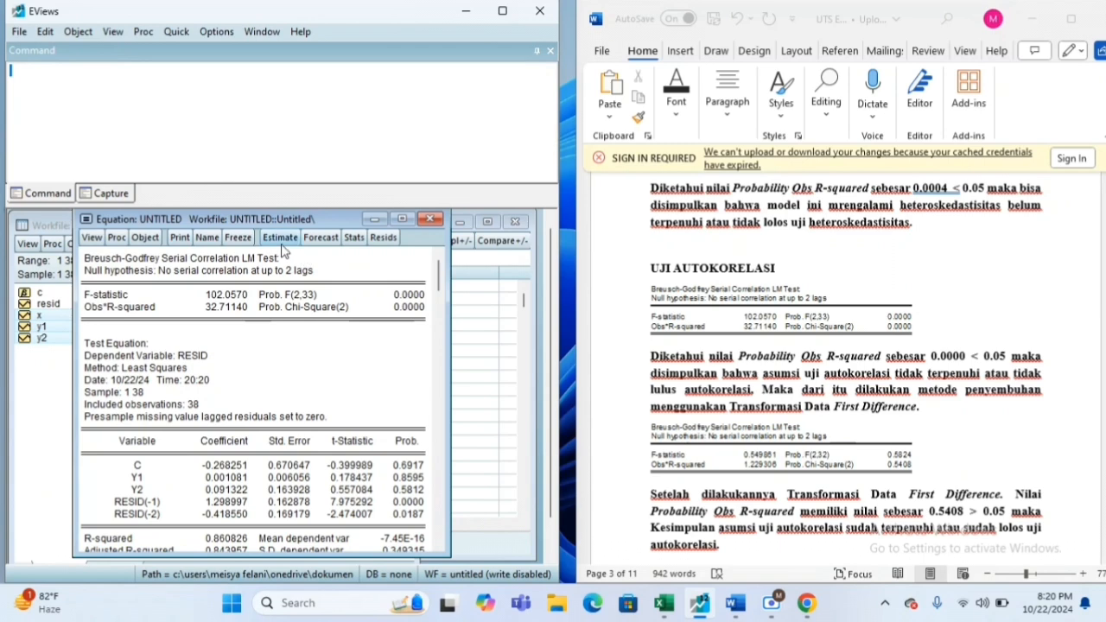
pyautogui.click(280, 238)
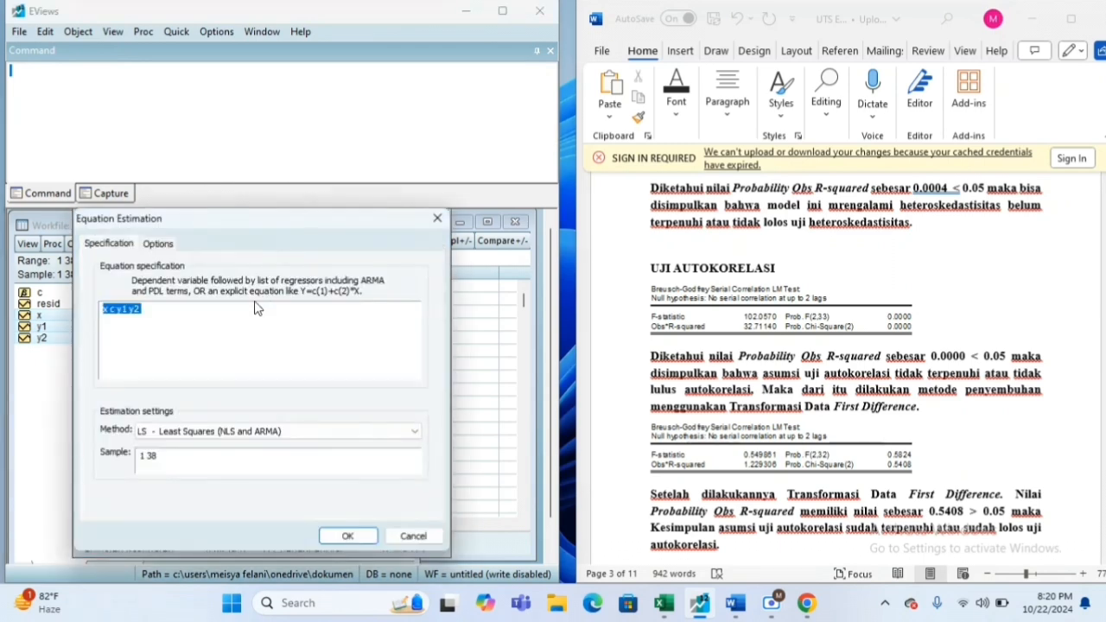
pyautogui.click(225, 318)
pyautogui.write('d(')
pyautogui.press('Right')
pyautogui.write(')')
pyautogui.click(111, 309)
pyautogui.press('BackSpace')
pyautogui.write('(')
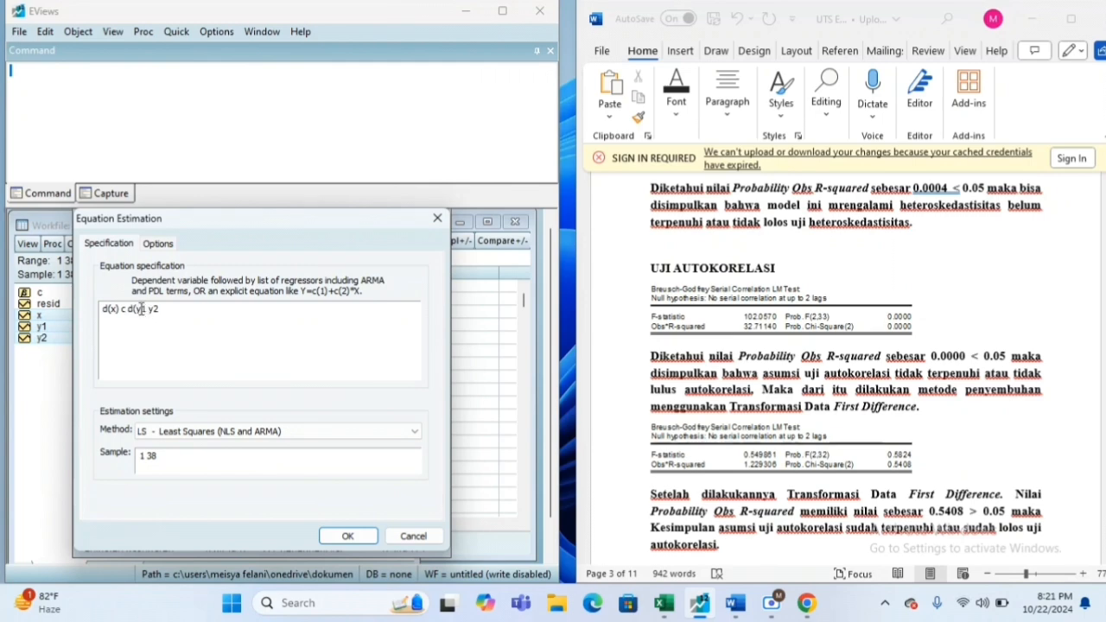
pyautogui.click(142, 310)
pyautogui.write(')')
pyautogui.press('BackSpace')
pyautogui.click(148, 309)
pyautogui.write(')')
pyautogui.click(154, 308)
pyautogui.write('d(y2')
pyautogui.click(346, 537)
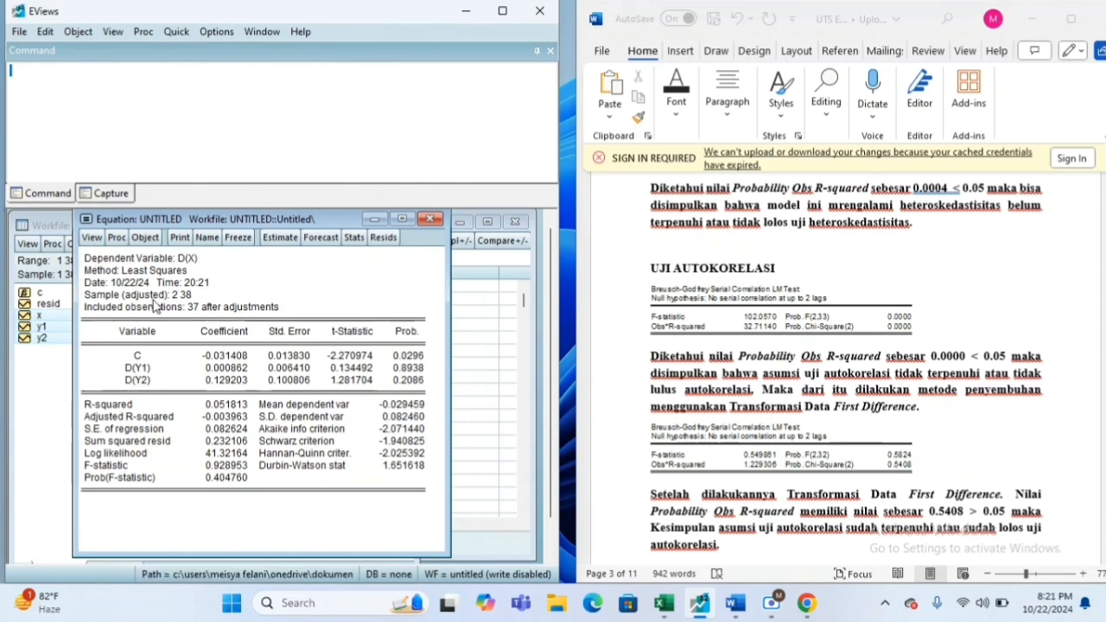
# - Run the Serial Correlation LM Test with 2 lags on the residuals of the first-difference equation
pyautogui.click(91, 238)
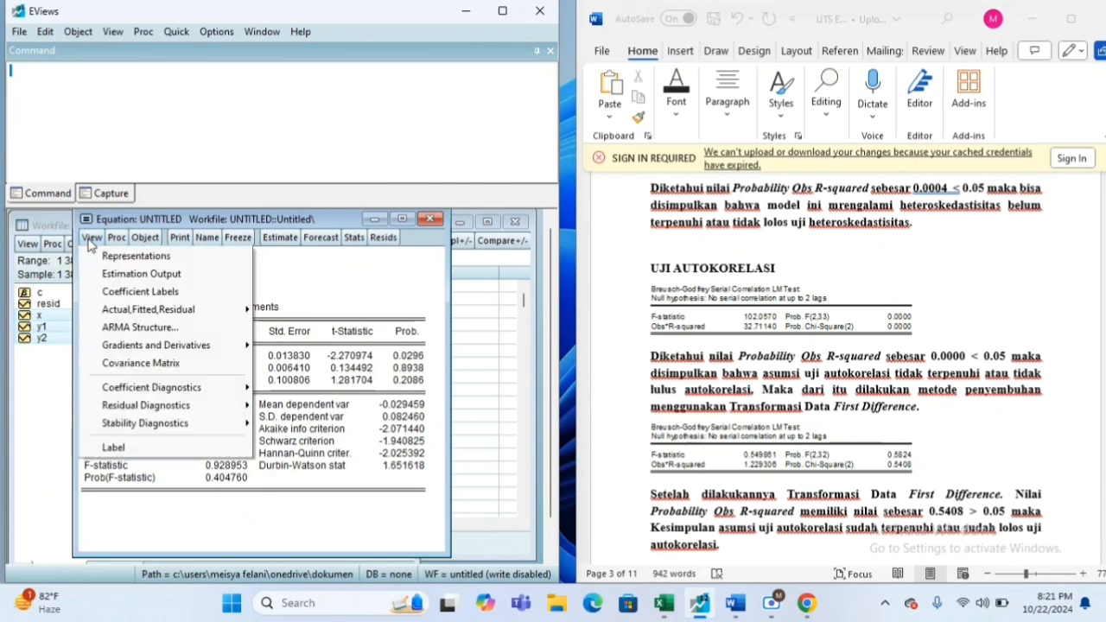
pyautogui.moveTo(134, 405)
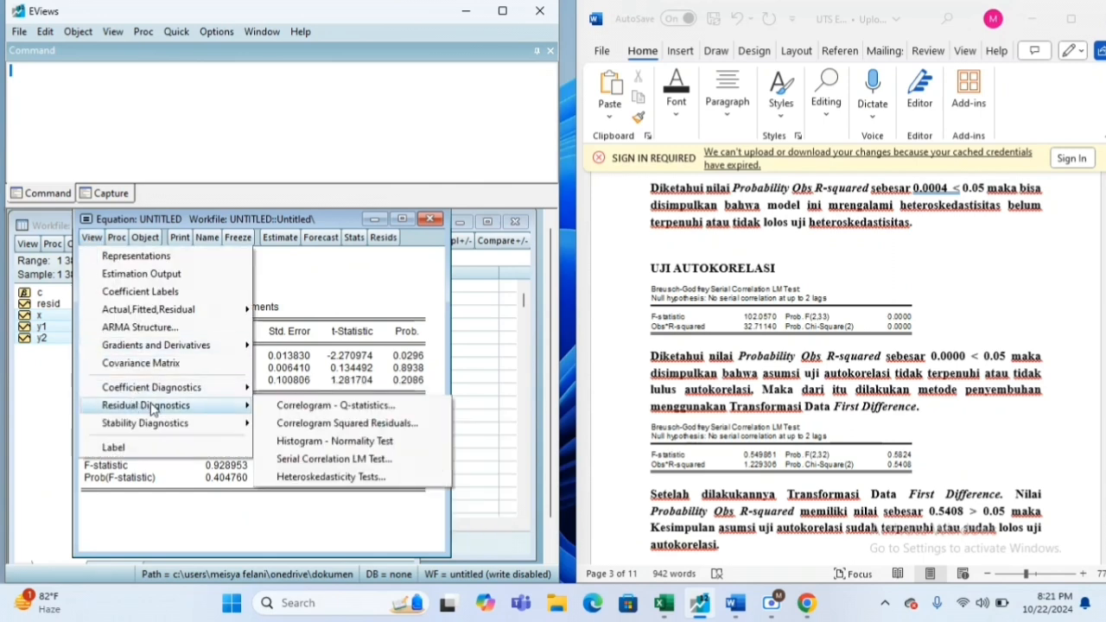
pyautogui.click(287, 462)
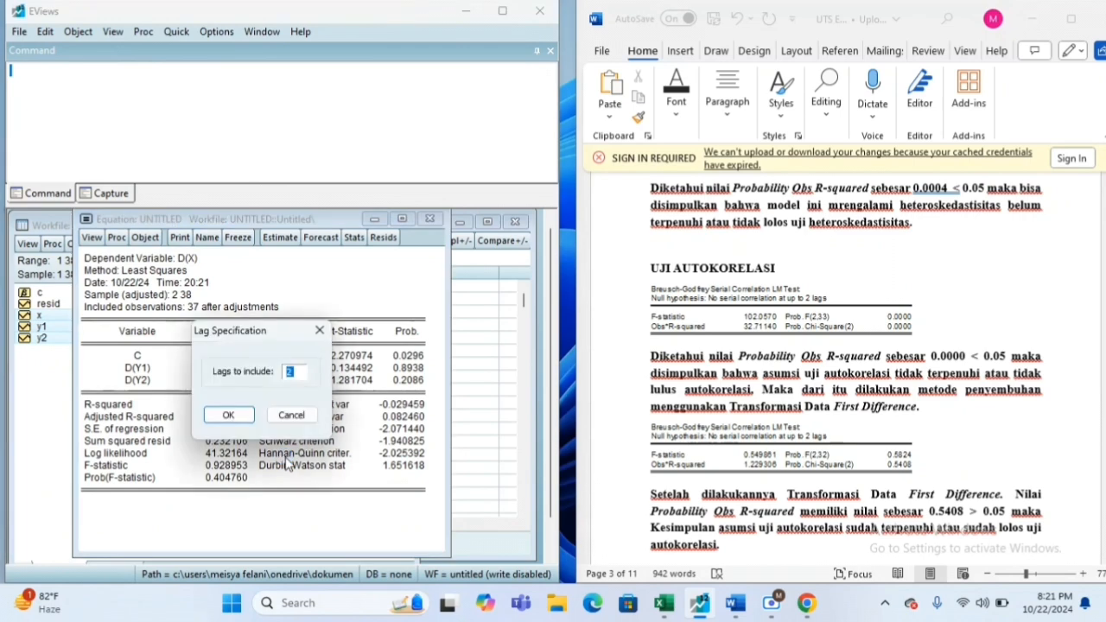
pyautogui.click(230, 414)
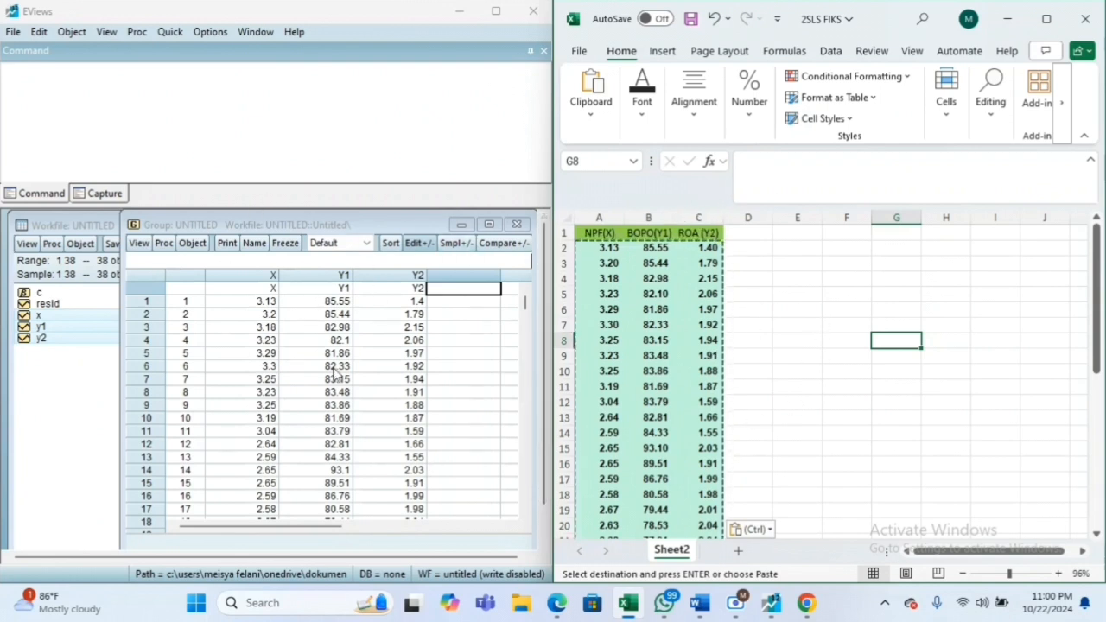
# - Select the series y1, x and y2 in that order in the workfile and open them together as an equation
pyautogui.click(17, 384)
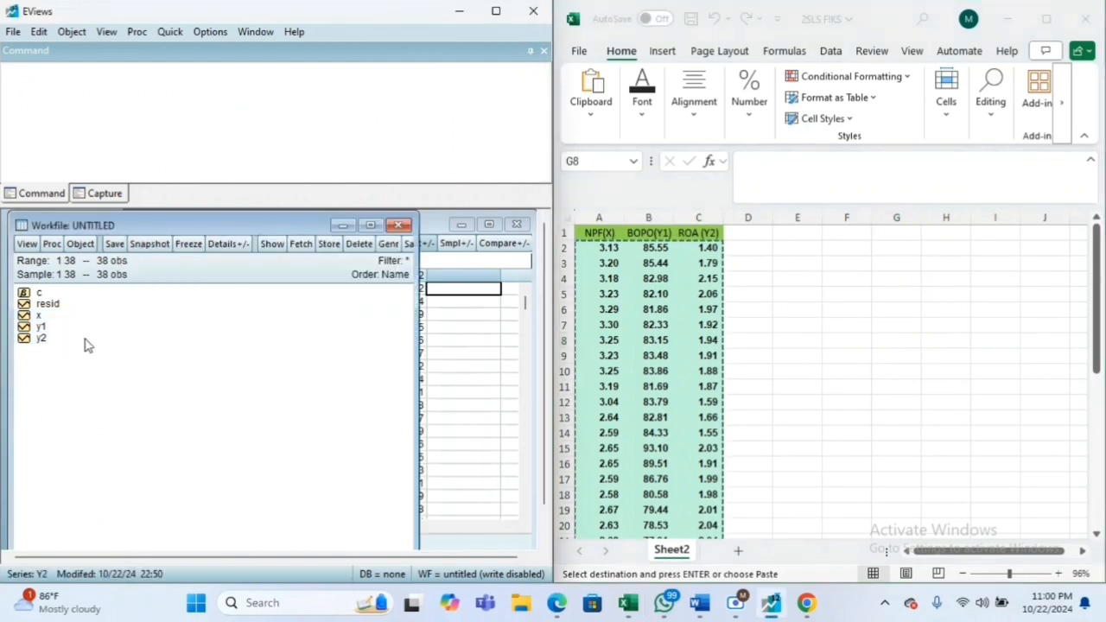
pyautogui.click(42, 326)
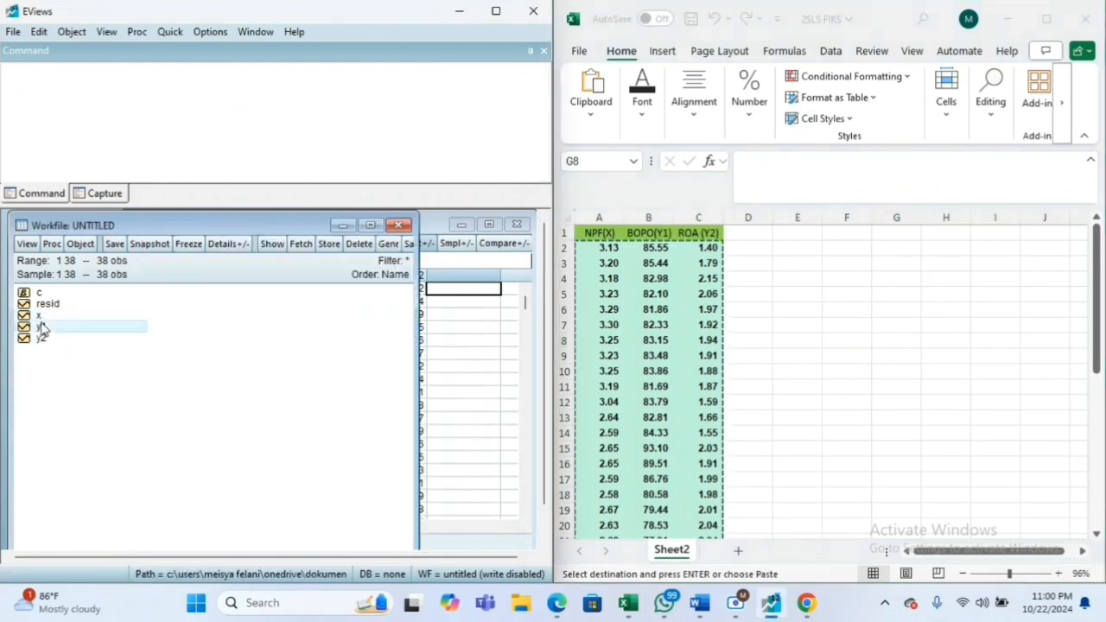
pyautogui.keyDown('ctrl'); pyautogui.click(39, 316); pyautogui.keyUp('ctrl')
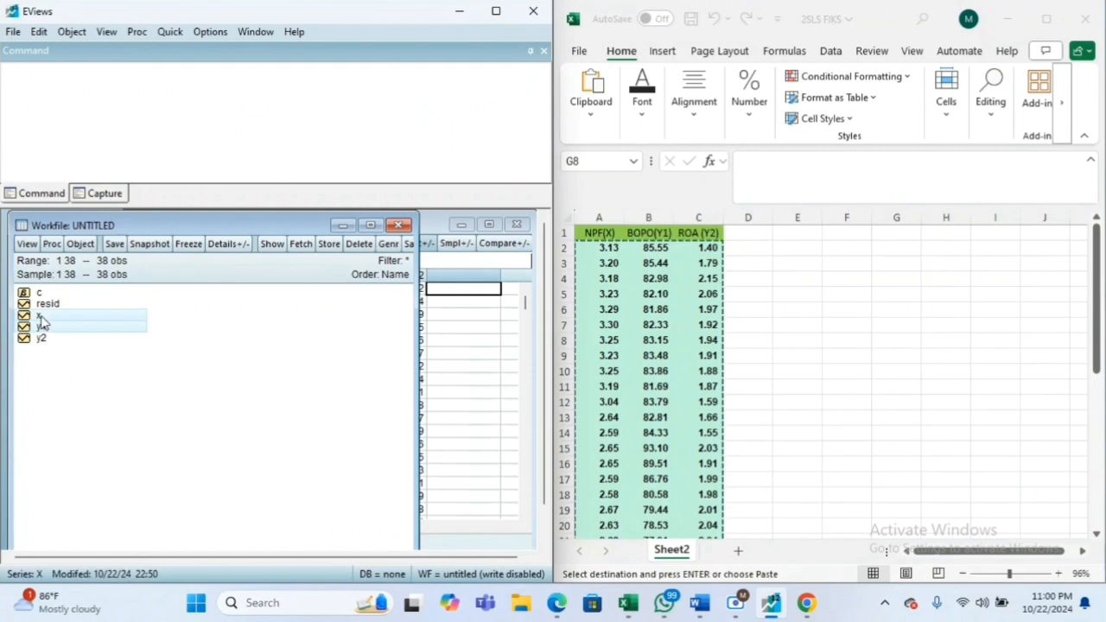
pyautogui.keyDown('ctrl'); pyautogui.click(41, 339); pyautogui.keyUp('ctrl')
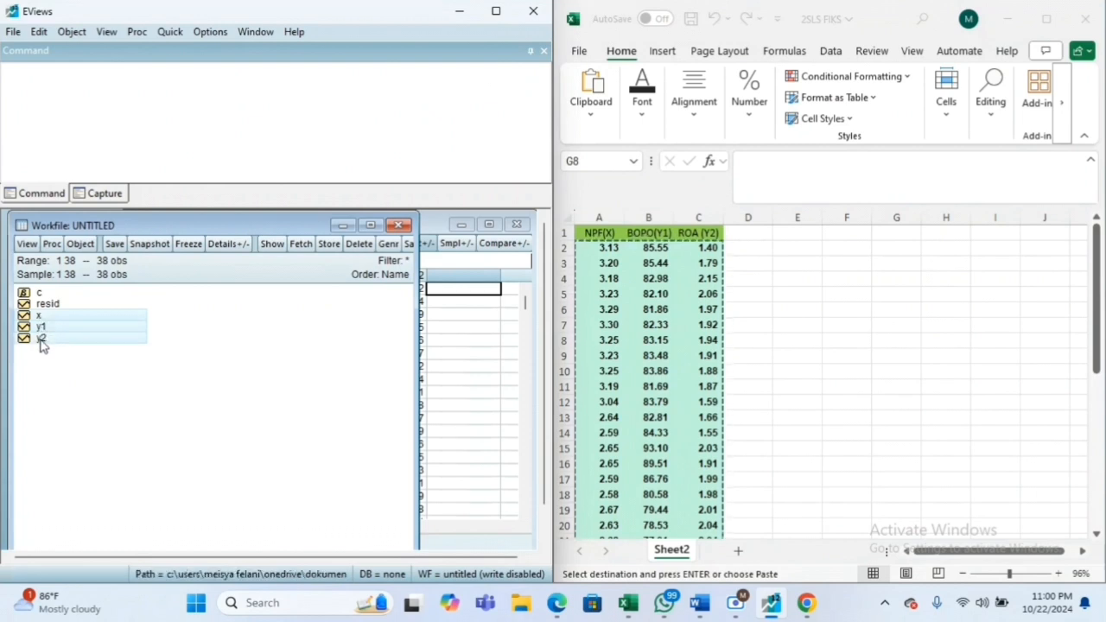
pyautogui.rightClick(42, 342)
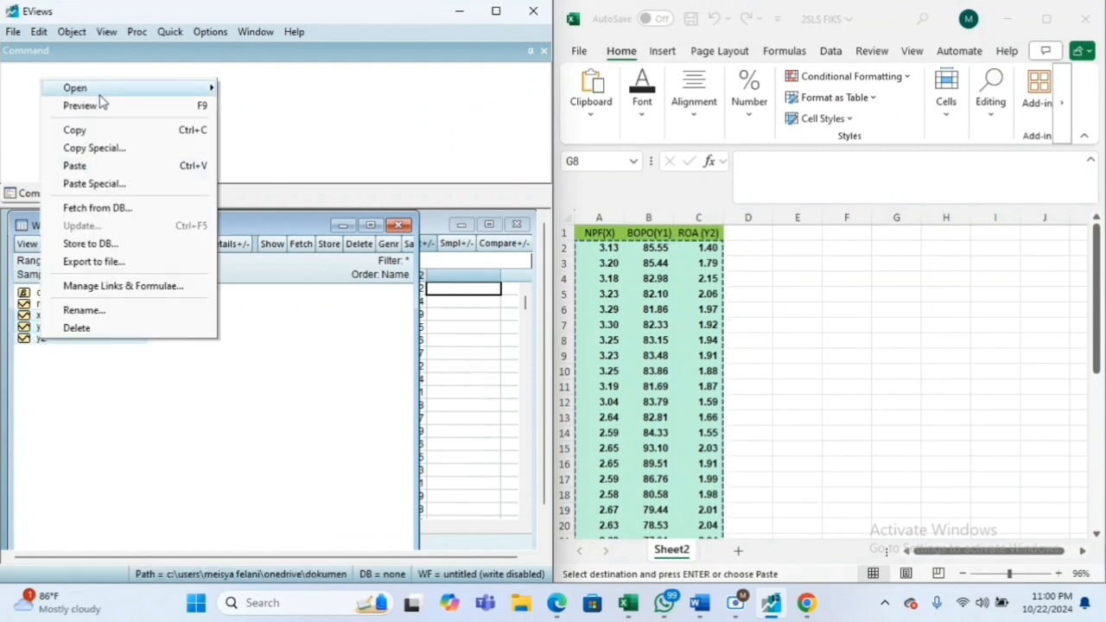
pyautogui.moveTo(100, 90)
pyautogui.click(238, 106)
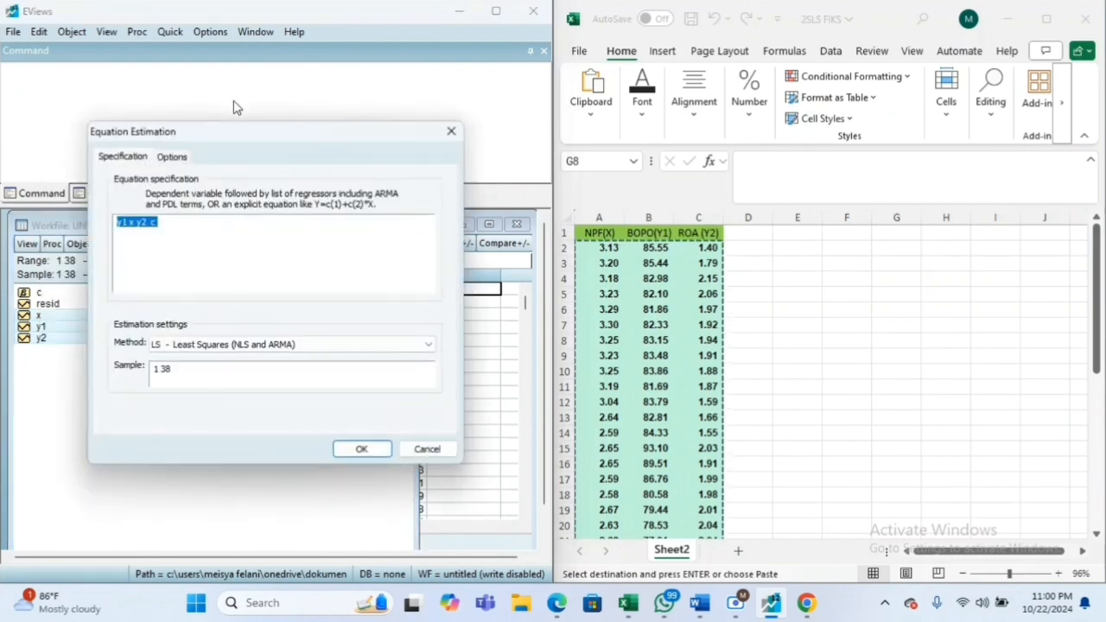
# - Estimate the y1 x y2 c equation with the TSLS - Two-Stage Least Squares method, using x and y2 as instruments
pyautogui.click(173, 344)
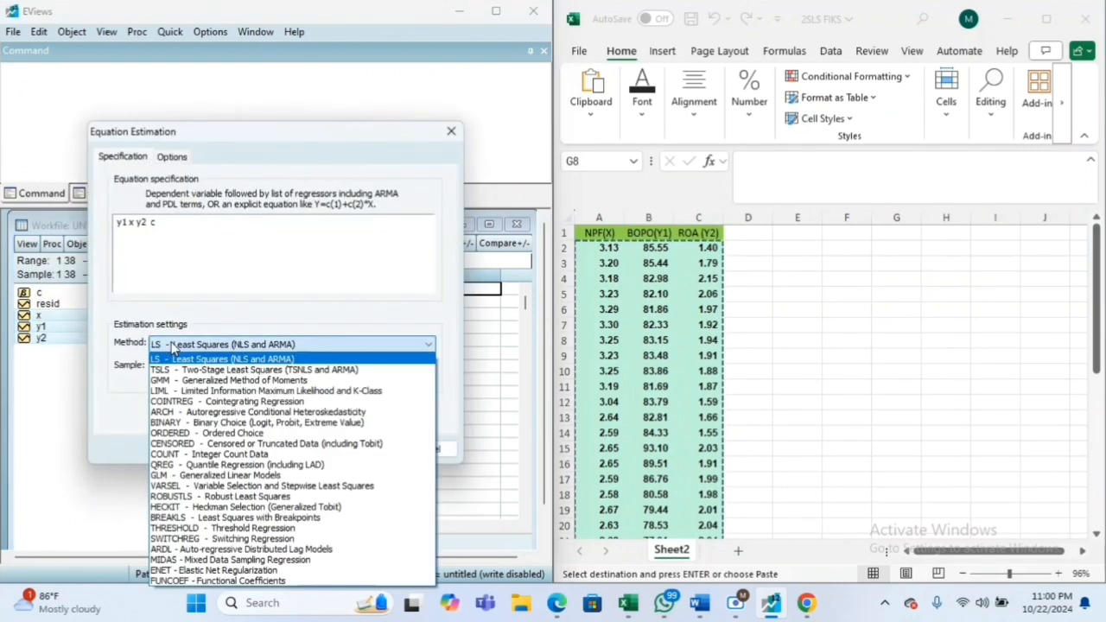
pyautogui.click(171, 373)
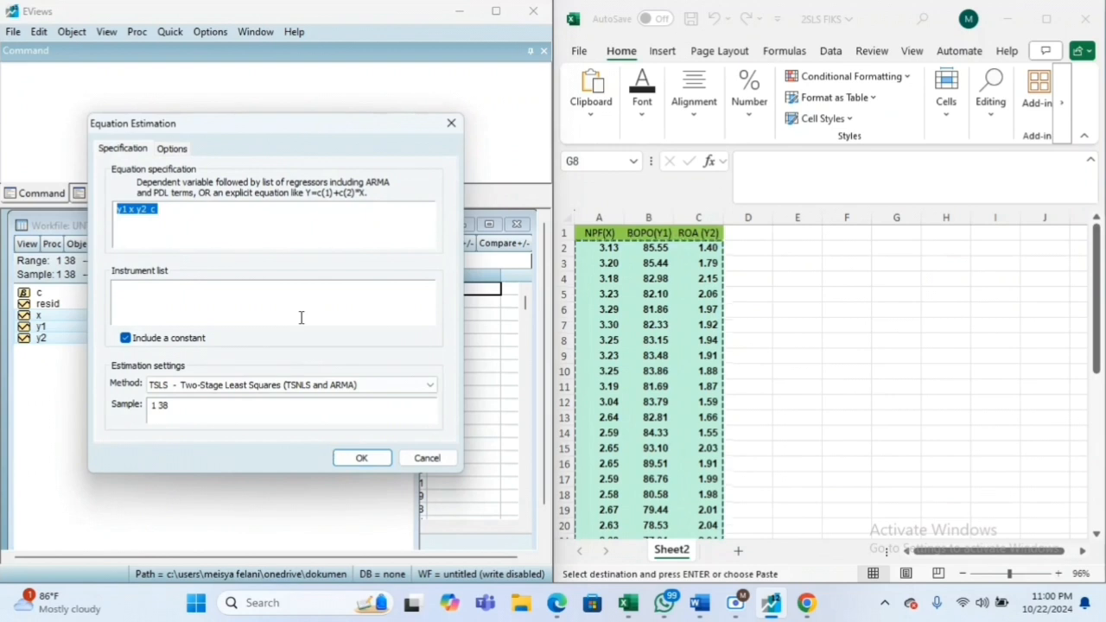
pyautogui.click(300, 317)
pyautogui.write('x')
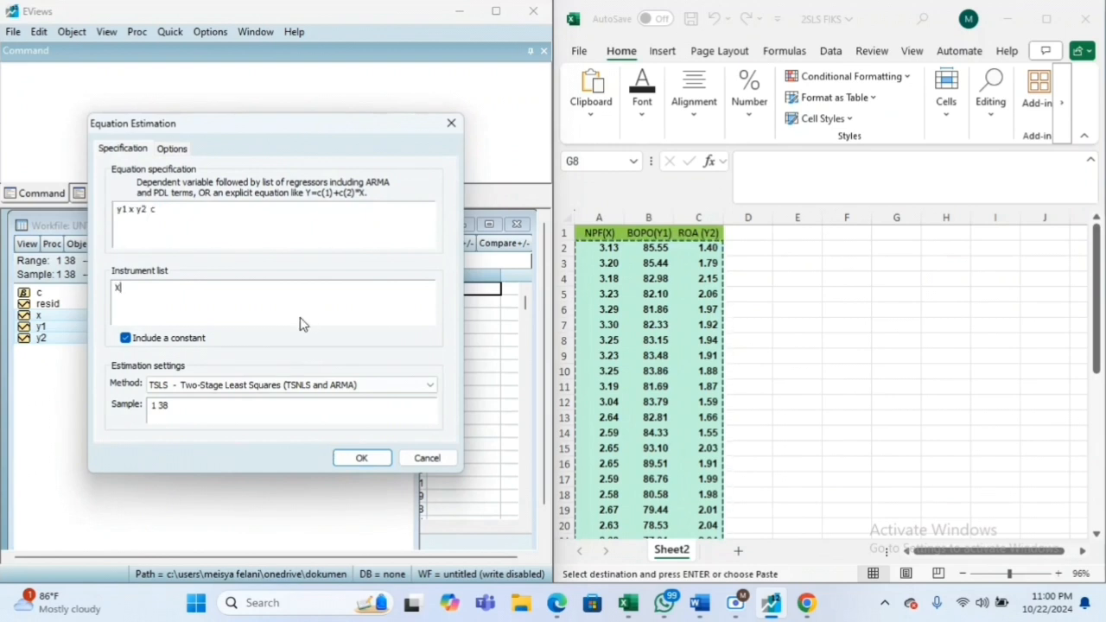
pyautogui.write('x')
pyautogui.write('x')
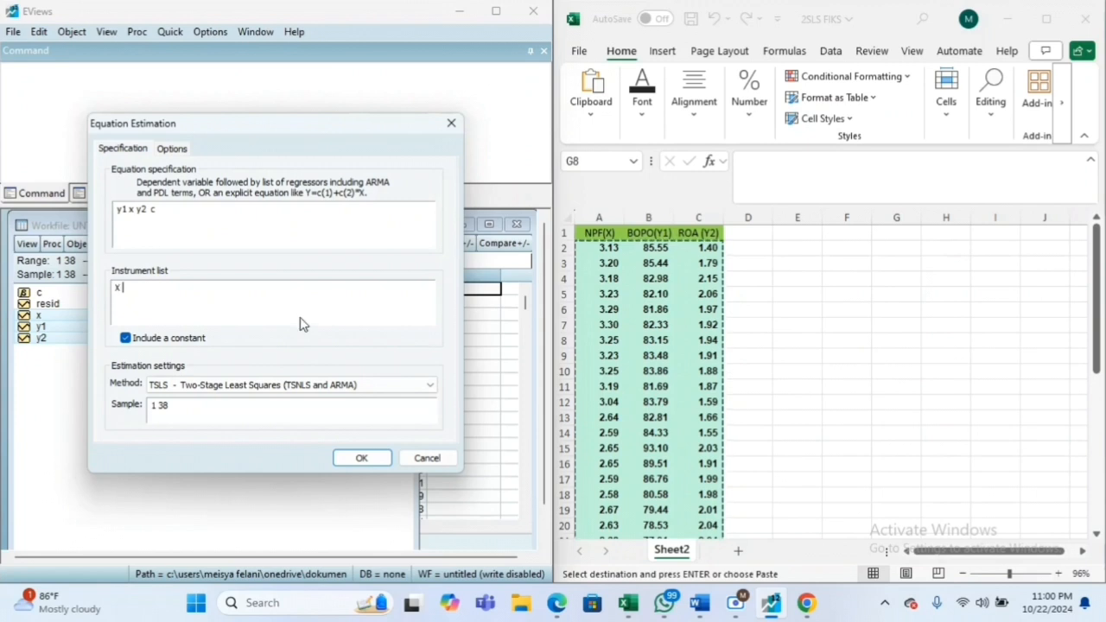
pyautogui.click(359, 458)
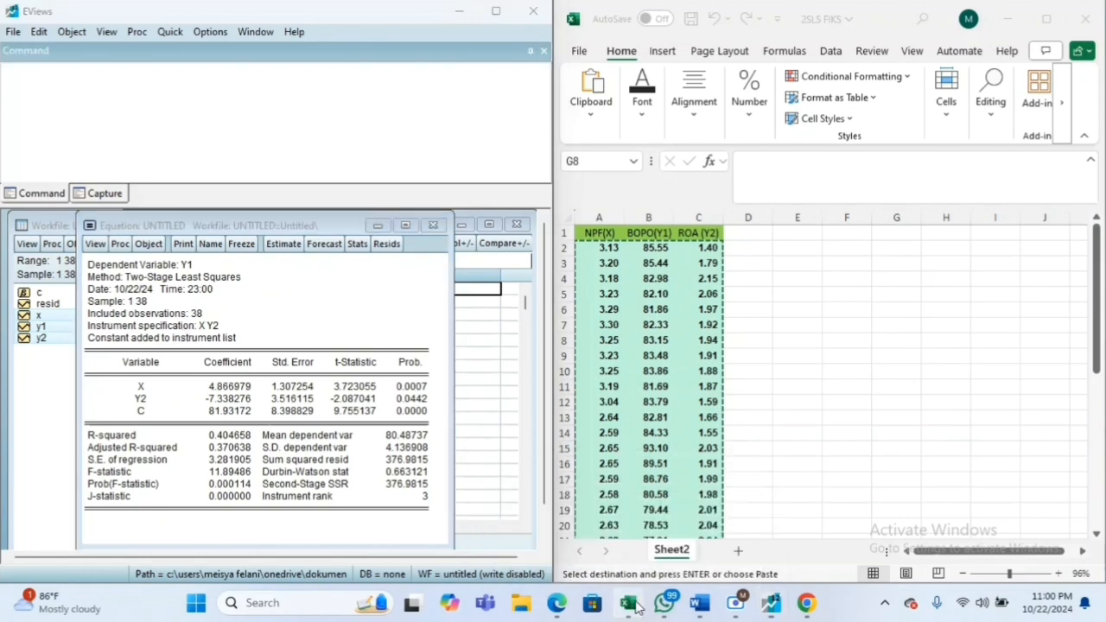
# - Switch to the Word document, place it beside EViews and show its two-stage least squares results for Y1
pyautogui.click(630, 603)
pyautogui.click(700, 603)
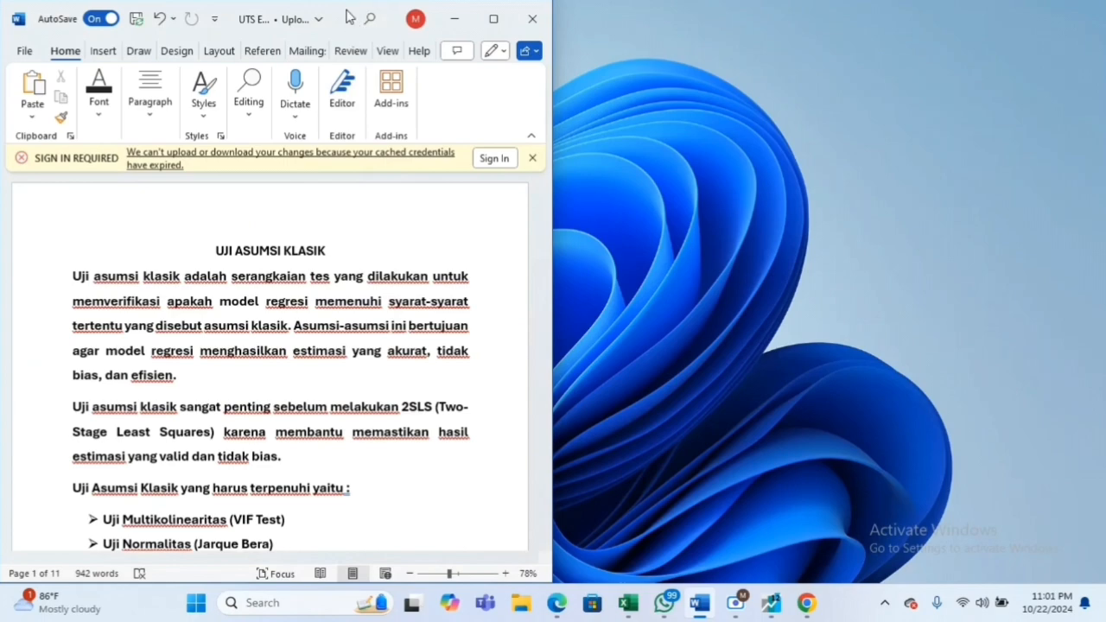
pyautogui.moveTo(348, 16); pyautogui.dragTo(903, 19)
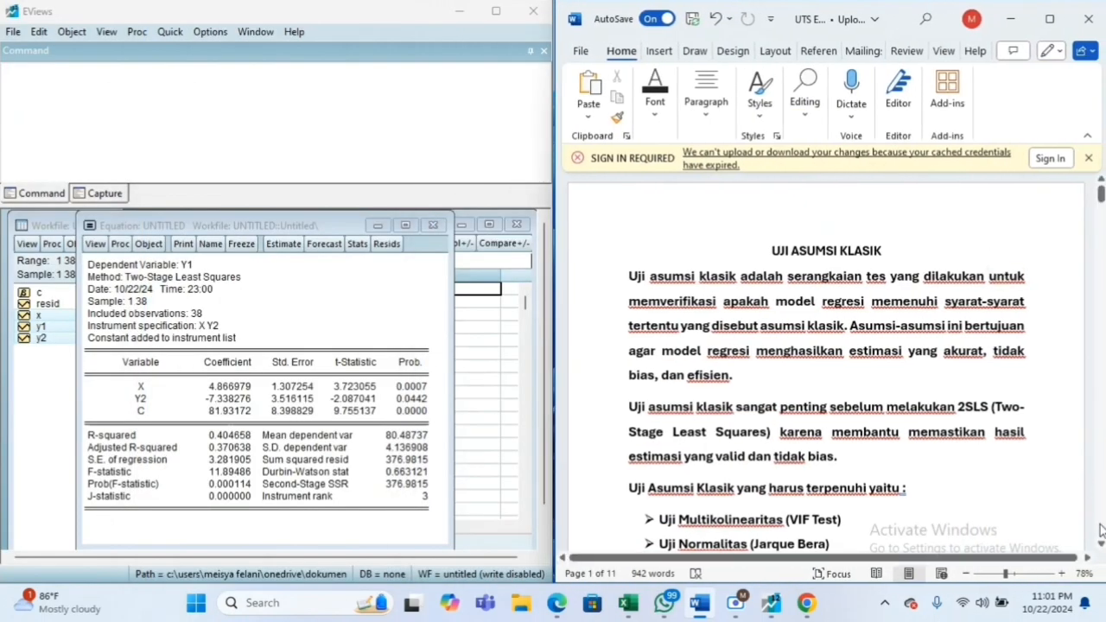
pyautogui.scroll(-10, 1101, 537)
pyautogui.scroll(-15, 1101, 539)
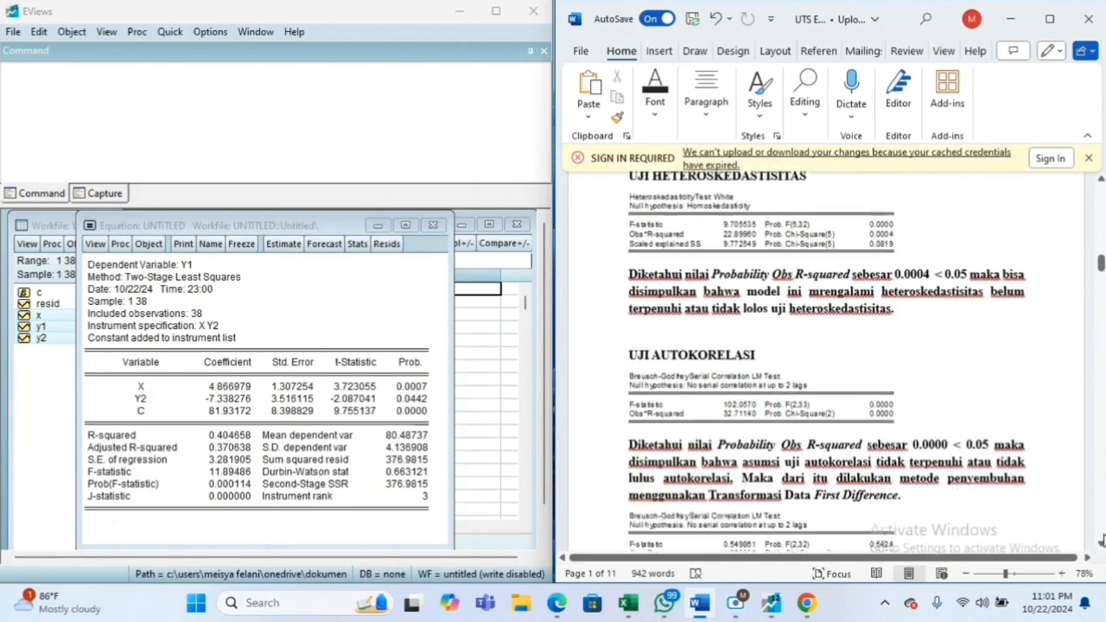
pyautogui.scroll(-12, 1100, 539)
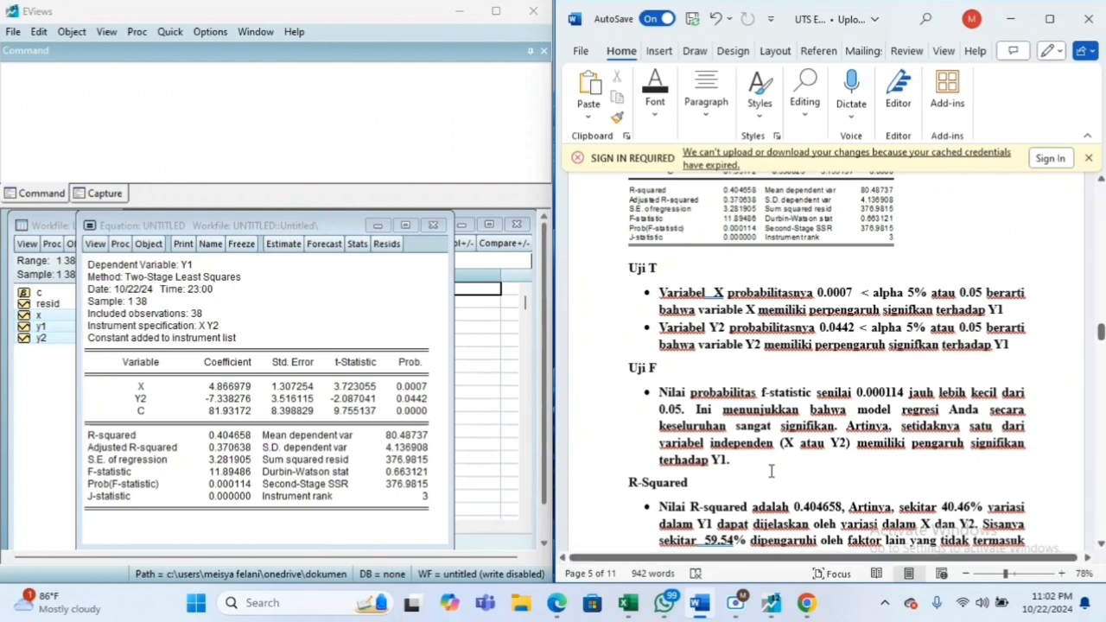
# - Examine the Uji T, Uji F, R-Squared and J-statistic interpretations for Y1 in the Word document
pyautogui.click(1099, 544)
pyautogui.click(1100, 546)
pyautogui.click(1101, 546)
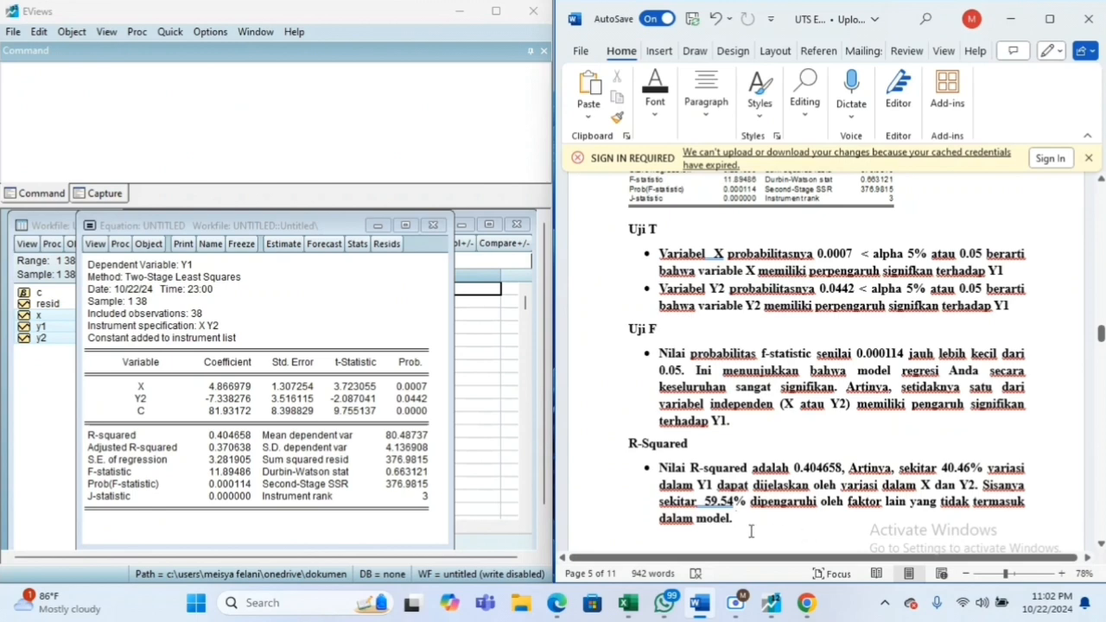
pyautogui.scroll(-5, 825, 363)
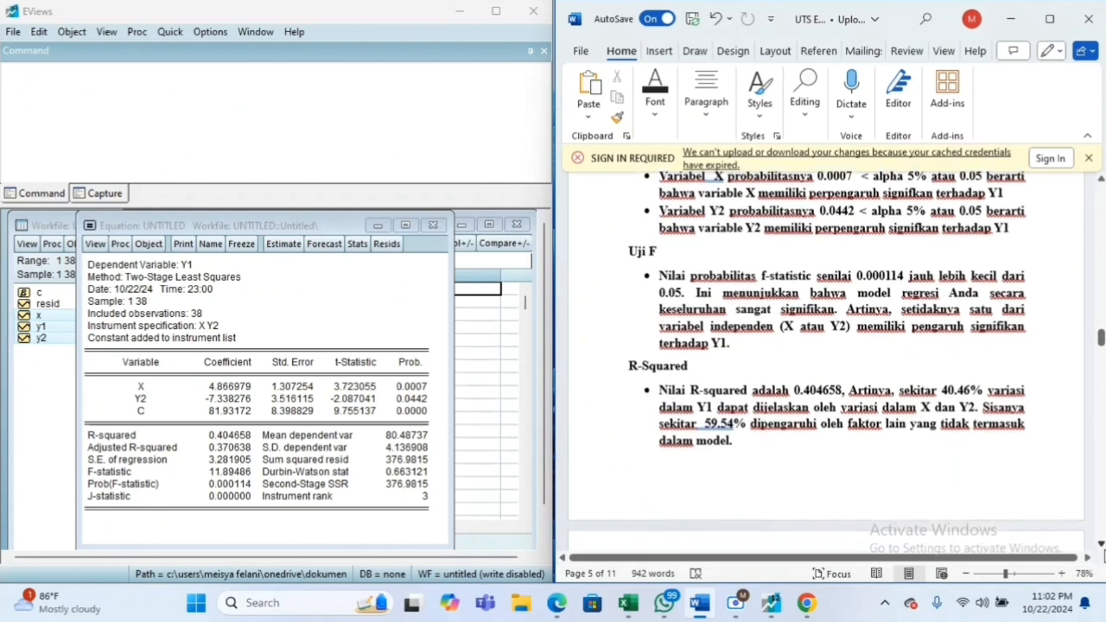
pyautogui.scroll(-3, 1102, 555)
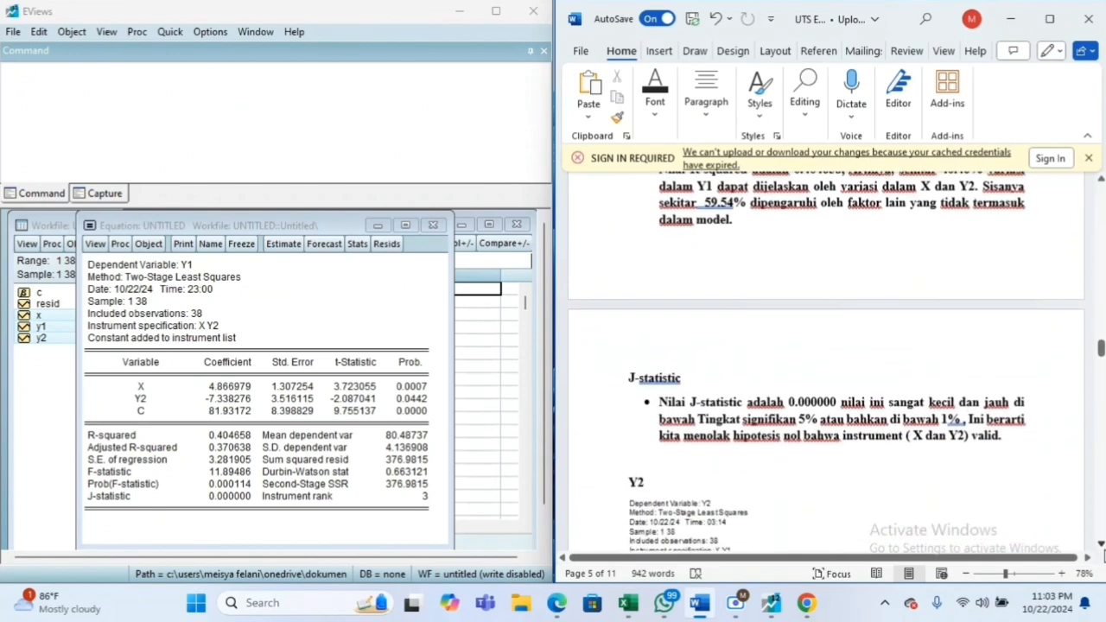
pyautogui.click(1102, 548)
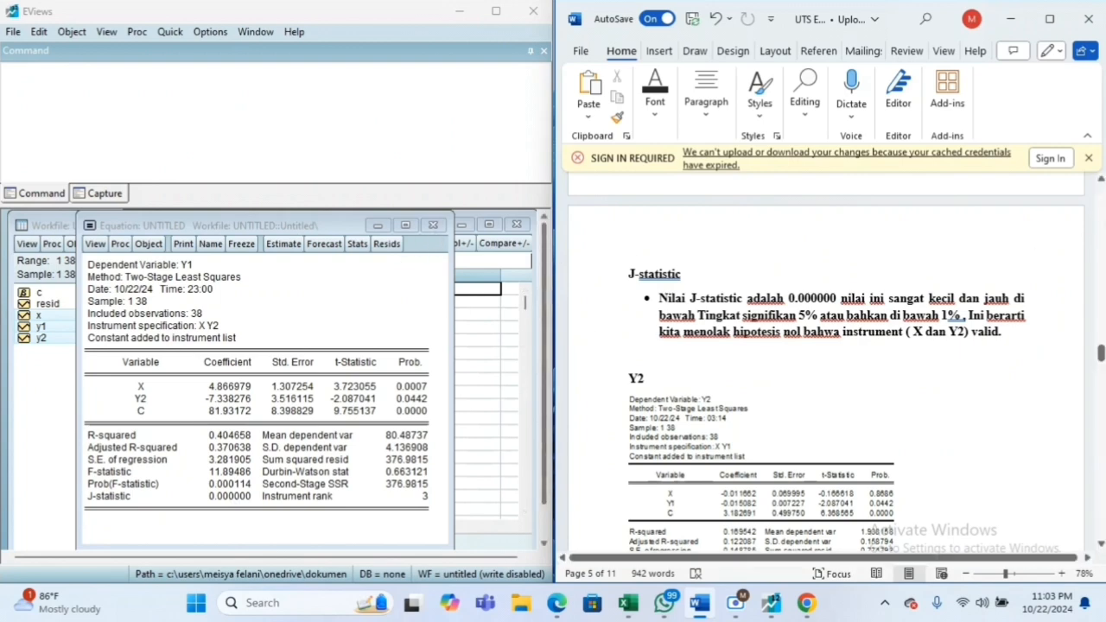
pyautogui.click(1101, 185)
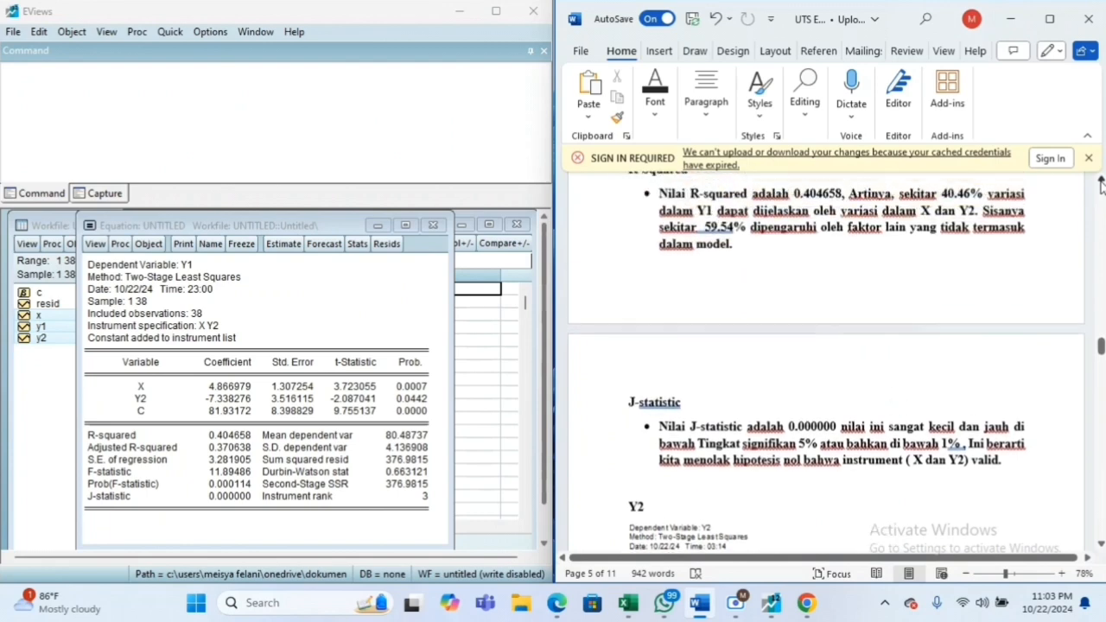
pyautogui.scroll(5, 1100, 185)
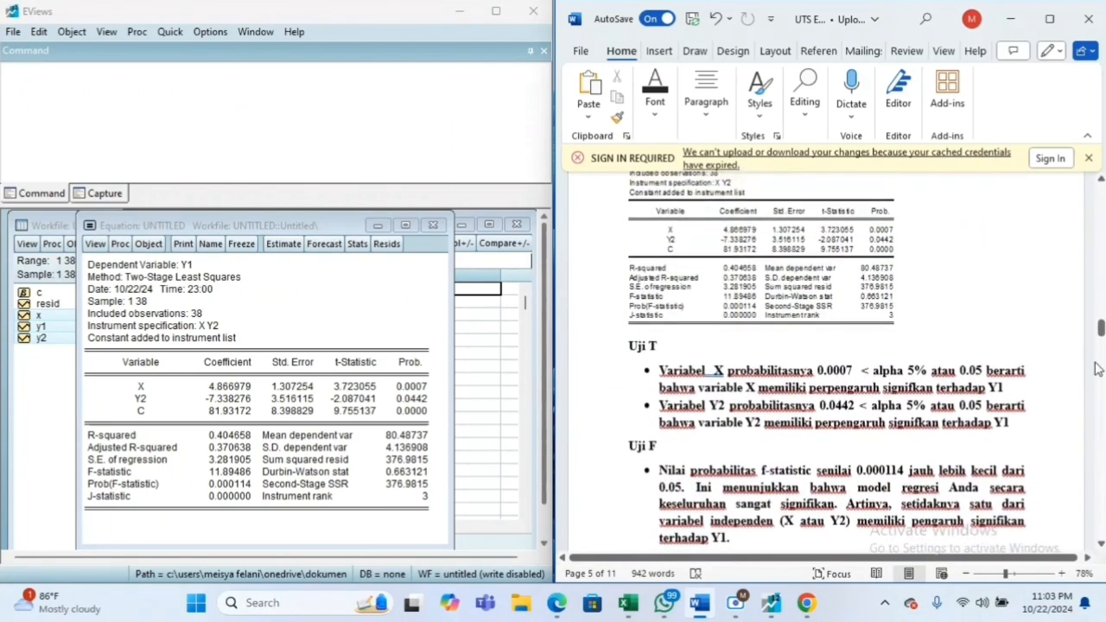
pyautogui.click(1101, 544)
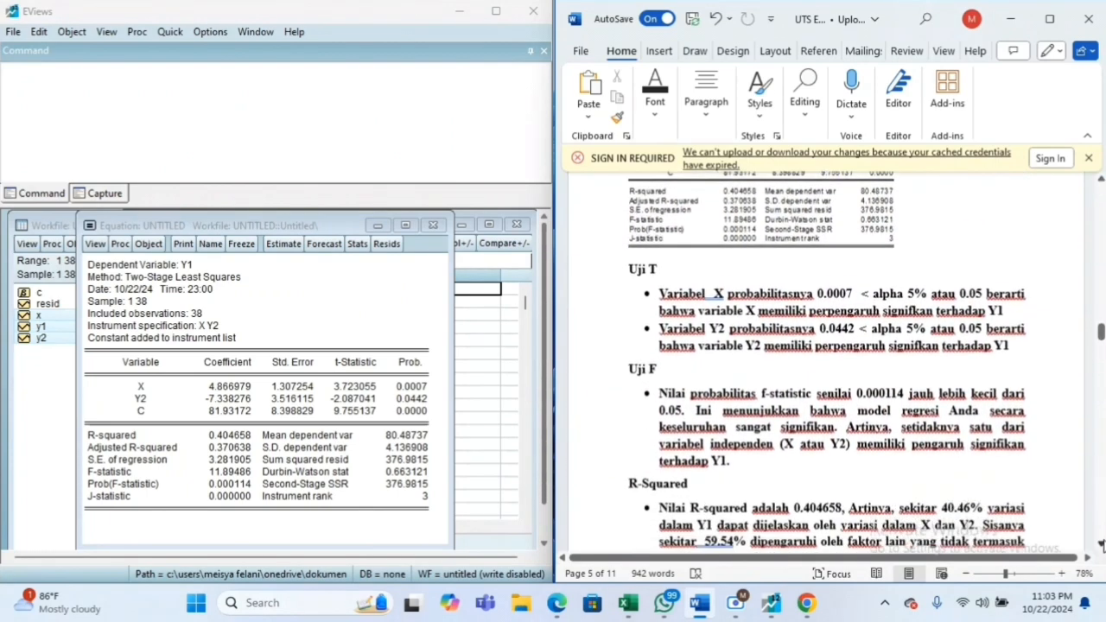
pyautogui.click(1101, 545)
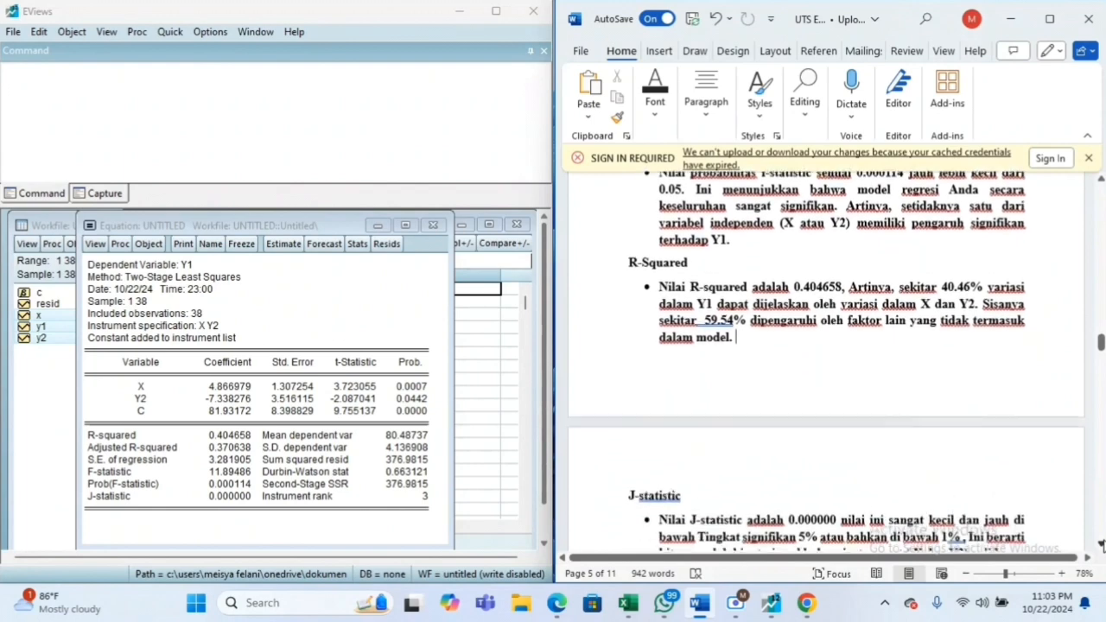
# - Discard the untitled Y1 equation, then open the series y2, x and y1 together in that order as an equation
pyautogui.click(433, 225)
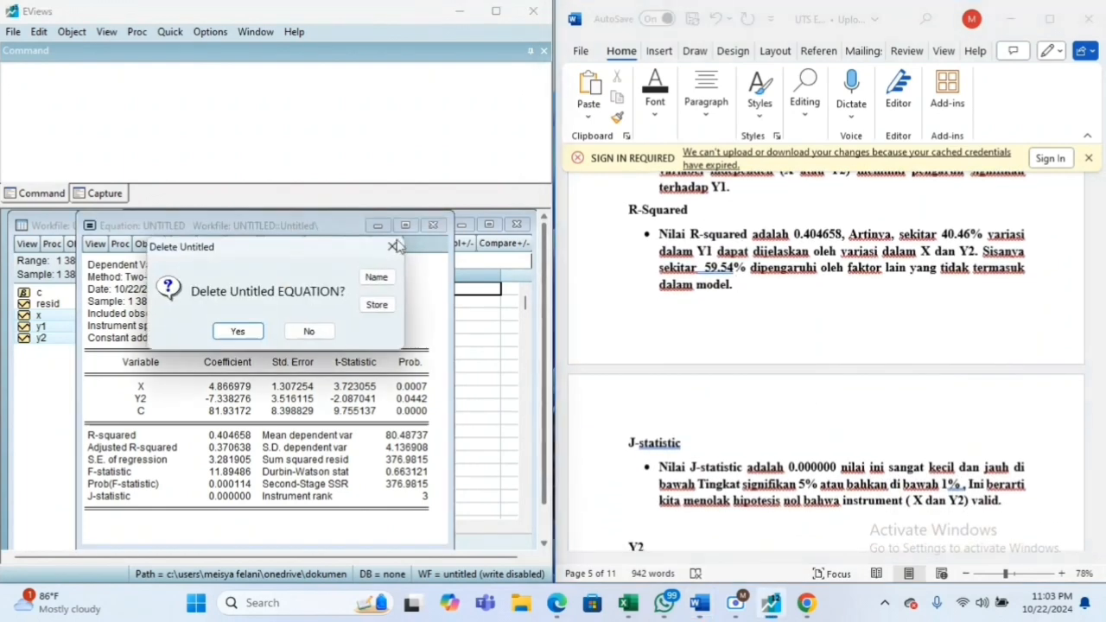
pyautogui.click(237, 331)
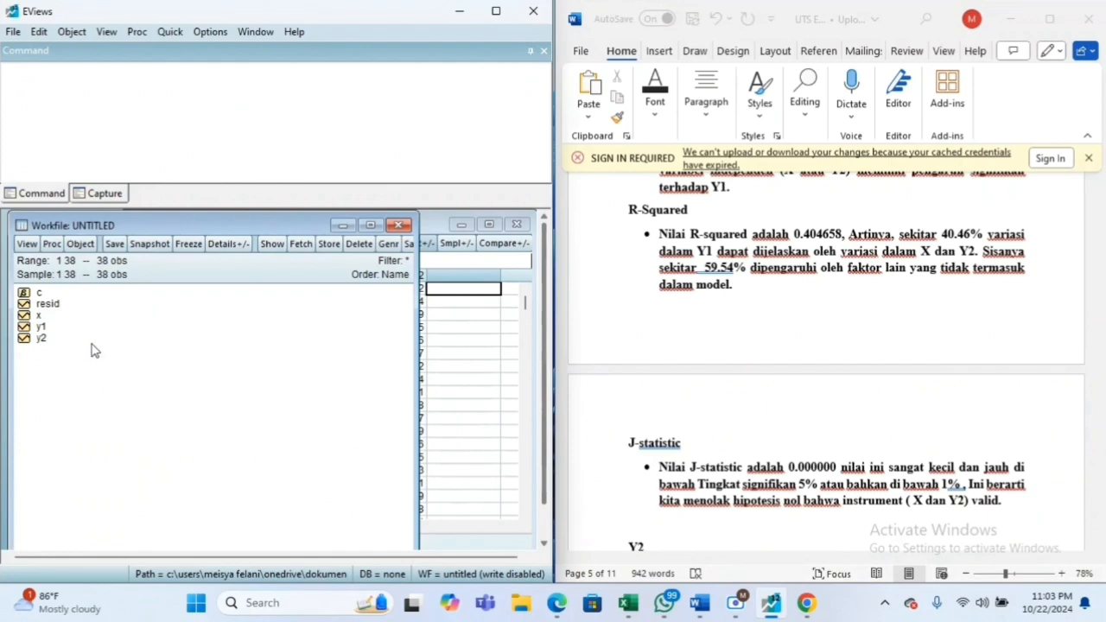
pyautogui.click(50, 340)
pyautogui.keyDown('ctrl'); pyautogui.click(43, 319); pyautogui.keyUp('ctrl')
pyautogui.rightClick(45, 331)
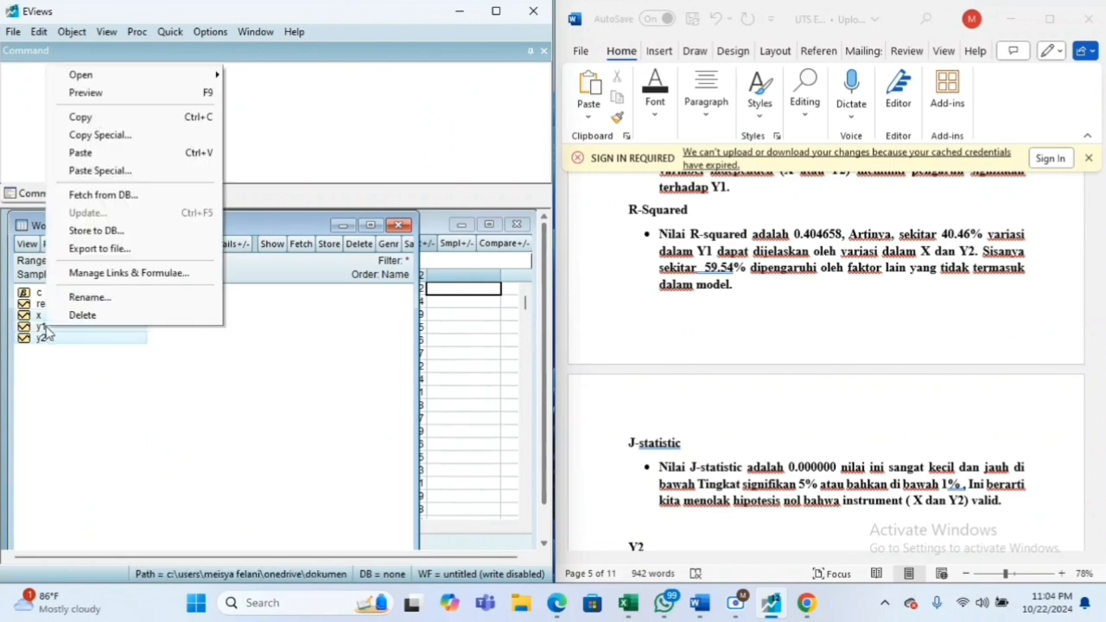
pyautogui.moveTo(140, 80)
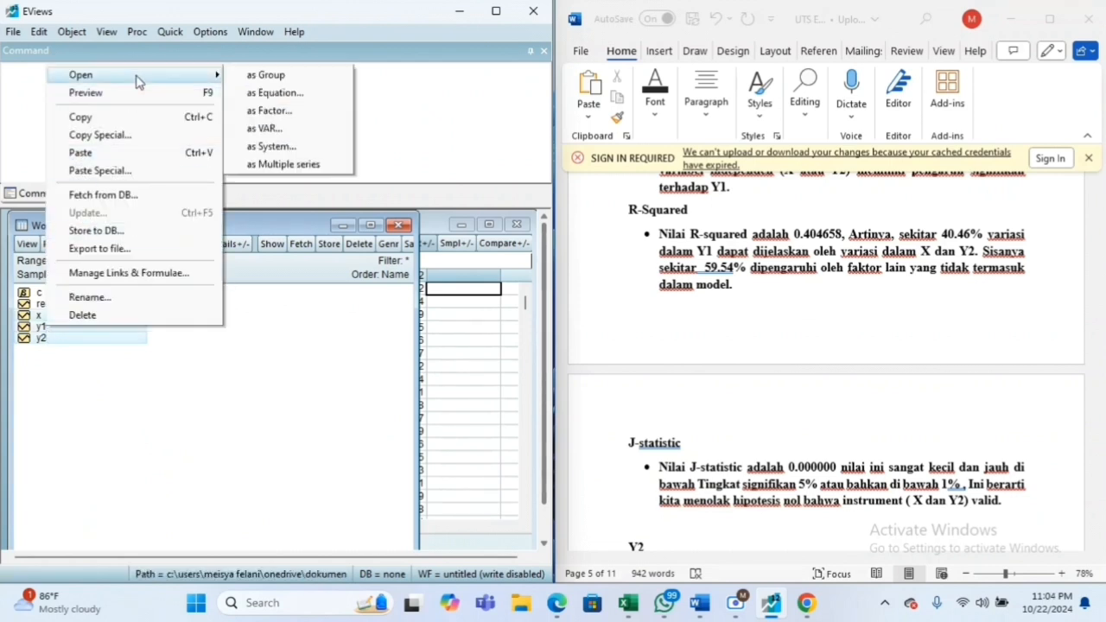
pyautogui.click(259, 95)
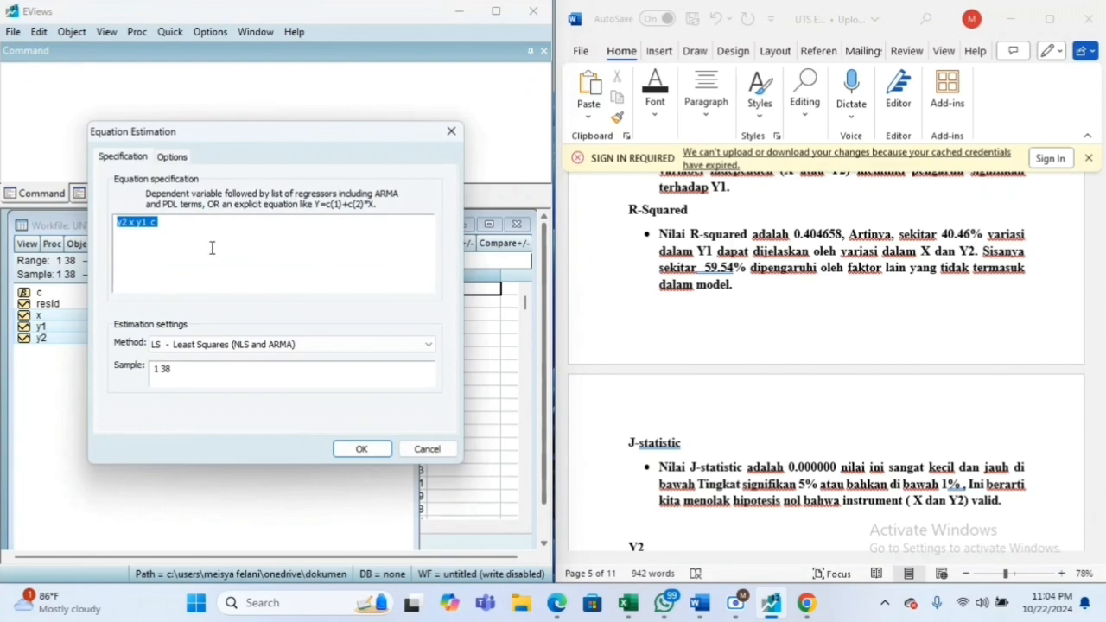
# - Estimate the y2 x y1 c equation with the TSLS - Two-Stage Least Squares method, using x and y1 as instruments
pyautogui.click(205, 343)
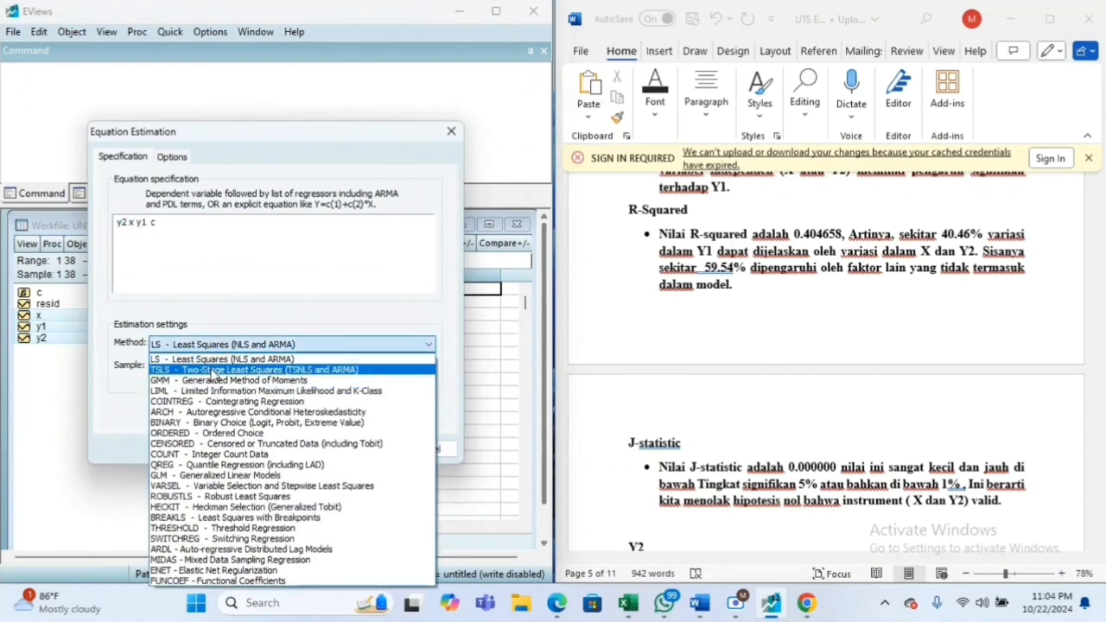
pyautogui.click(213, 371)
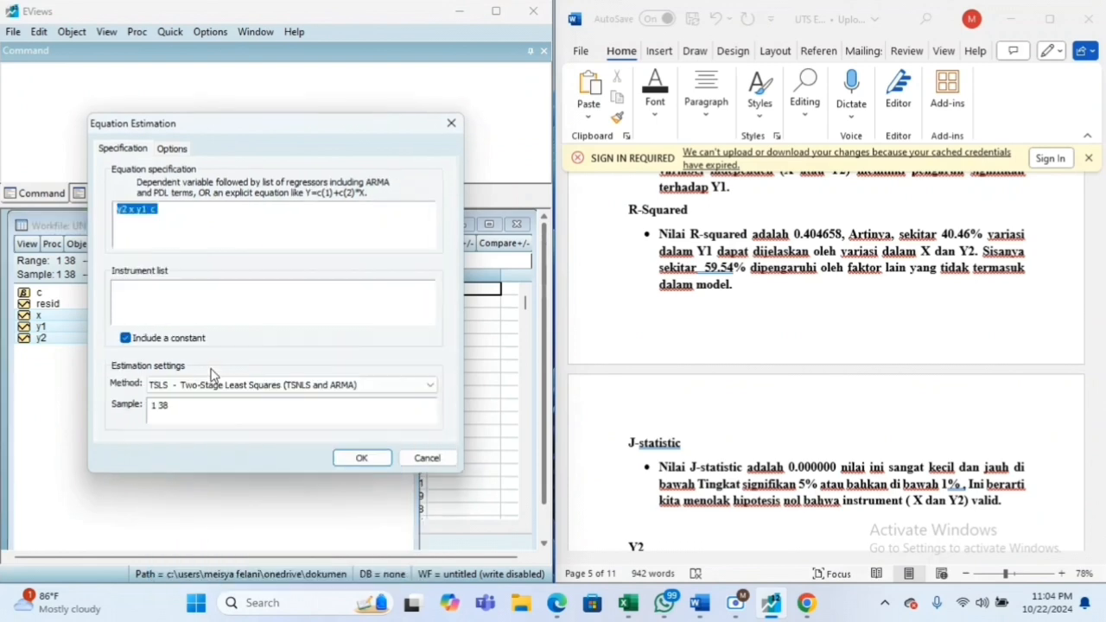
pyautogui.click(143, 288)
pyautogui.write('x y')
pyautogui.click(356, 459)
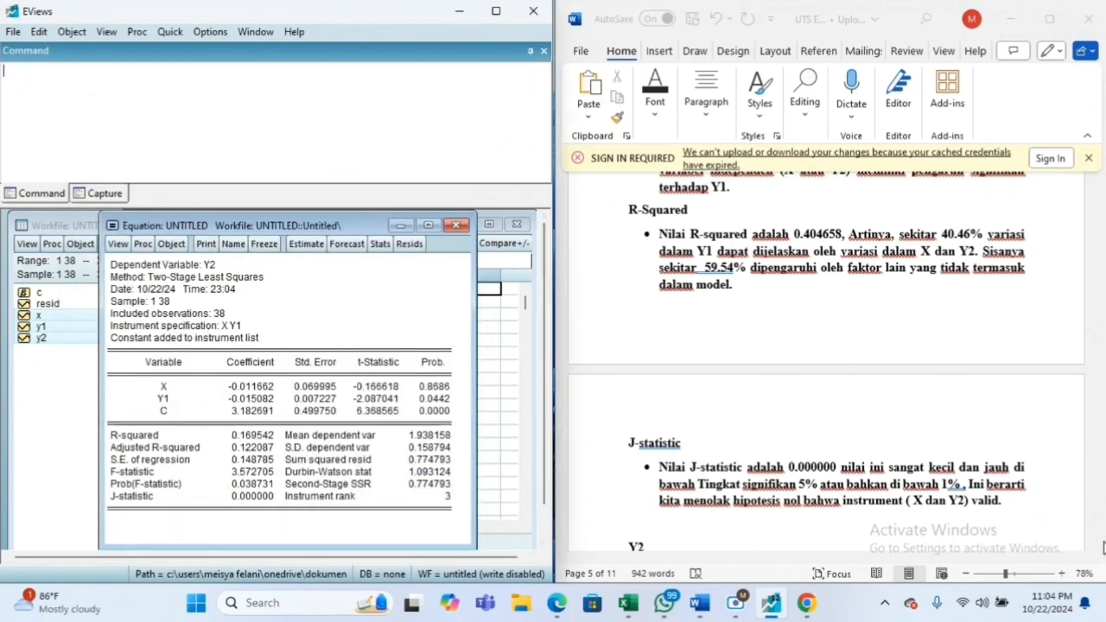
# - Compare the Y2 estimation output with the Word document's Y2 results and read its Uji T and Uji F interpretations
pyautogui.click(1102, 547)
pyautogui.scroll(-5, 1101, 547)
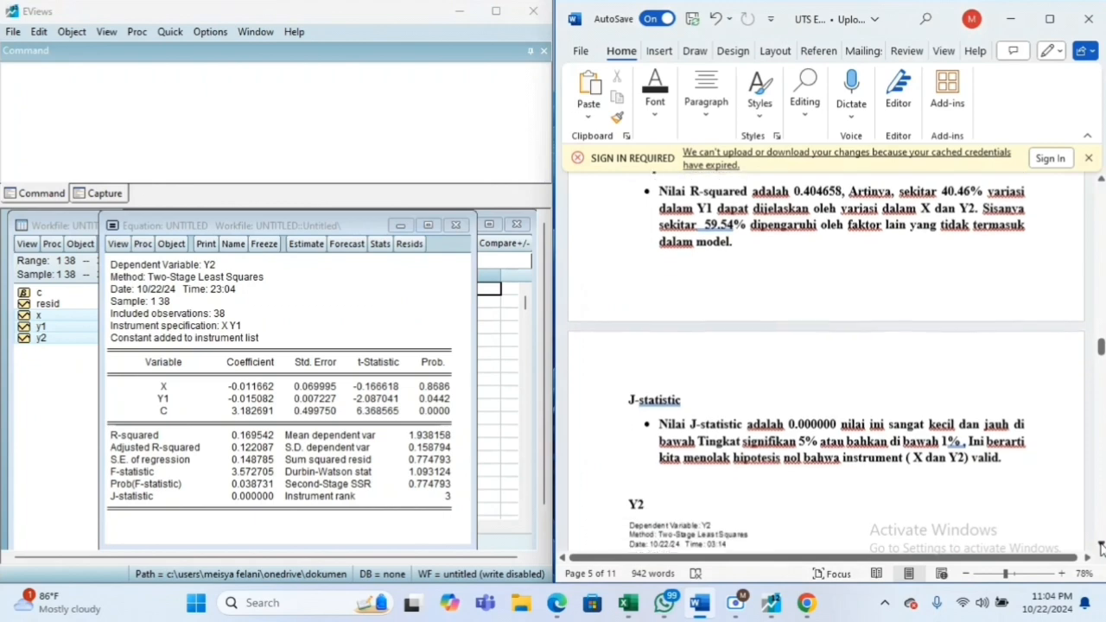
pyautogui.scroll(-1, 1099, 549)
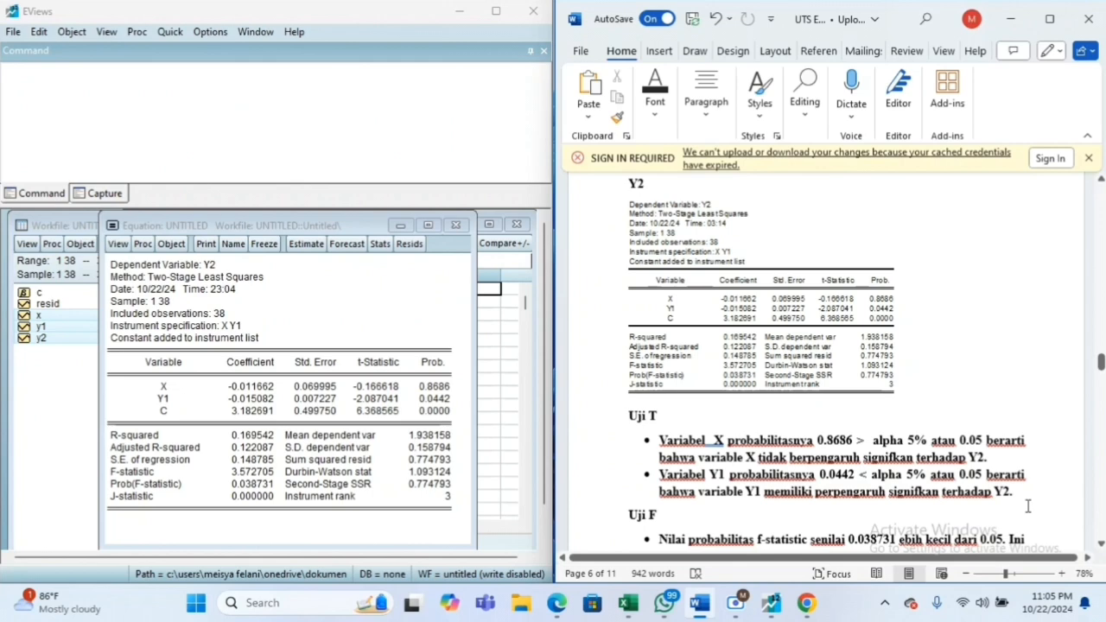
pyautogui.scroll(-3, 1101, 544)
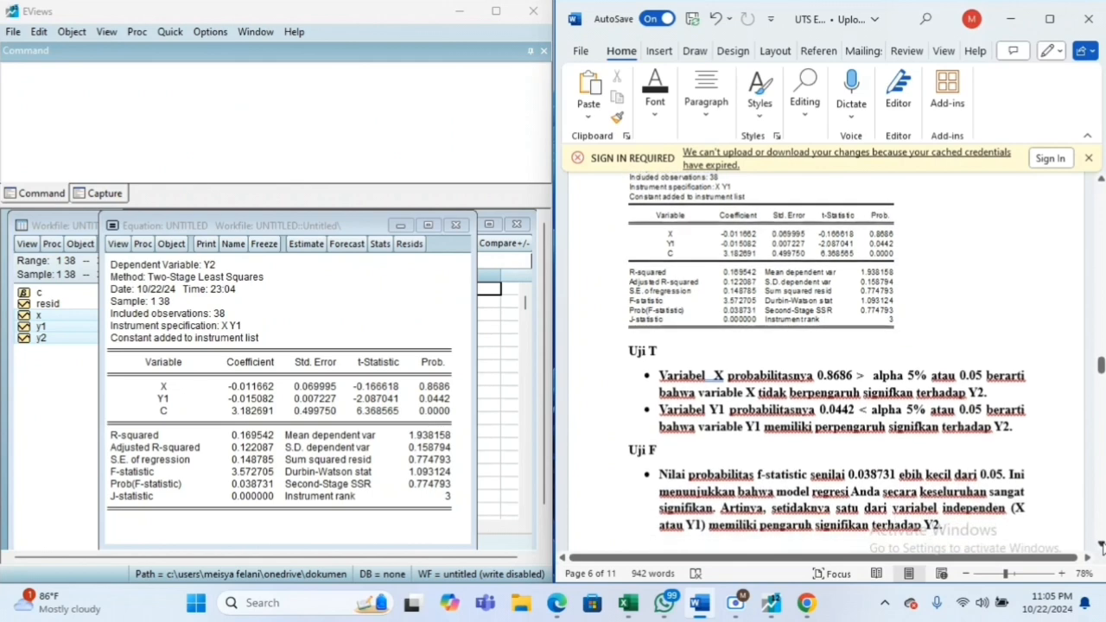
pyautogui.scroll(-3, 1100, 544)
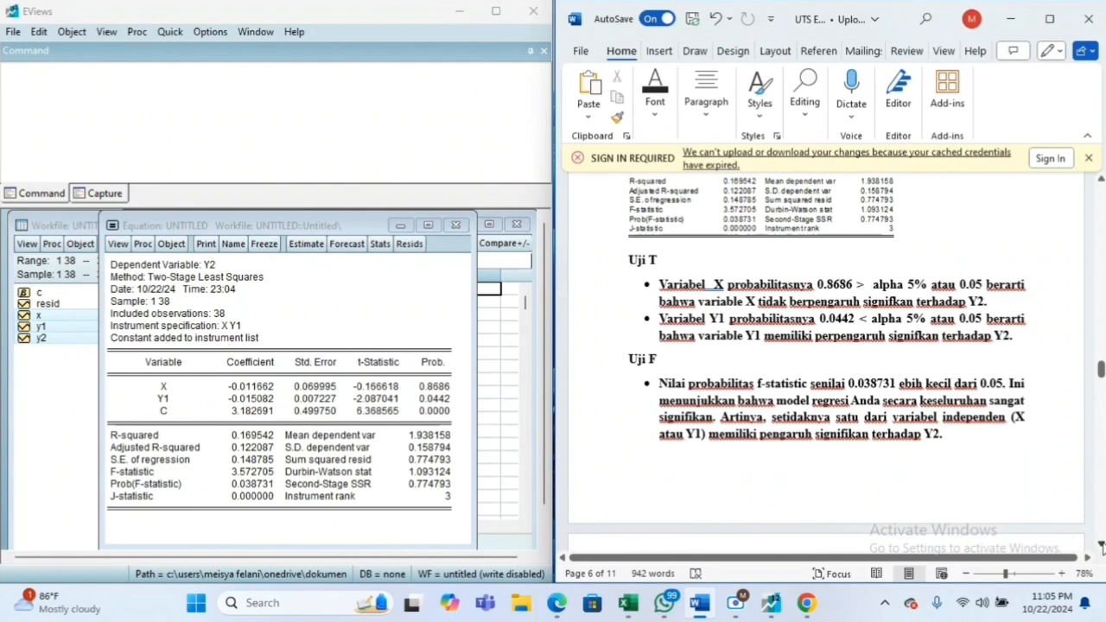
pyautogui.scroll(-2, 1100, 544)
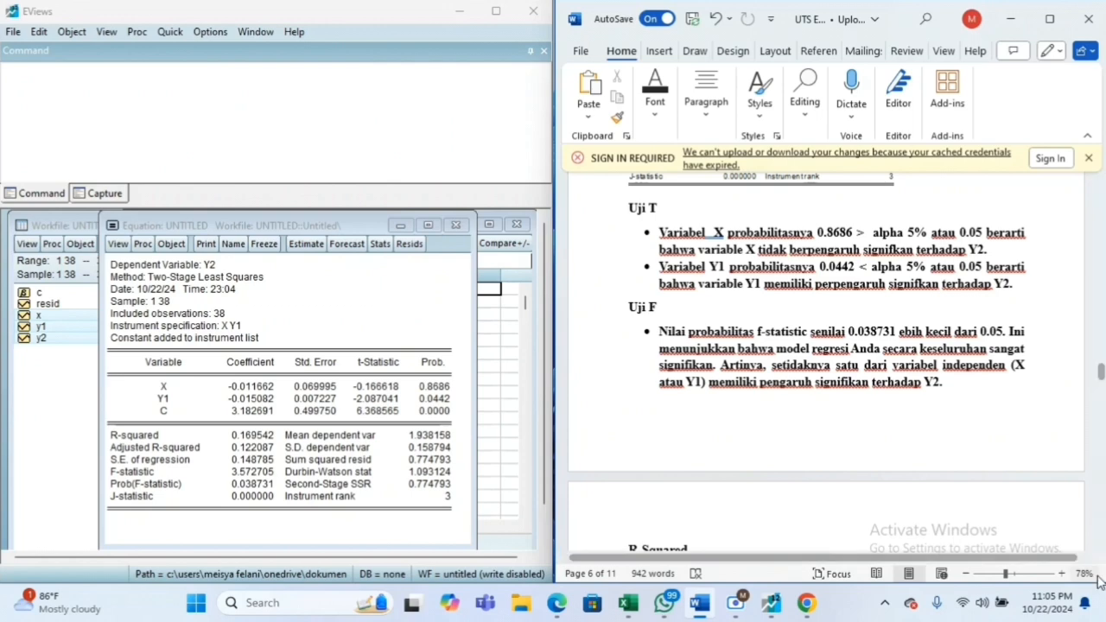
# - Read the R-Squared and J-statistic interpretations for Y2 in the Word document
pyautogui.scroll(-5, 1102, 551)
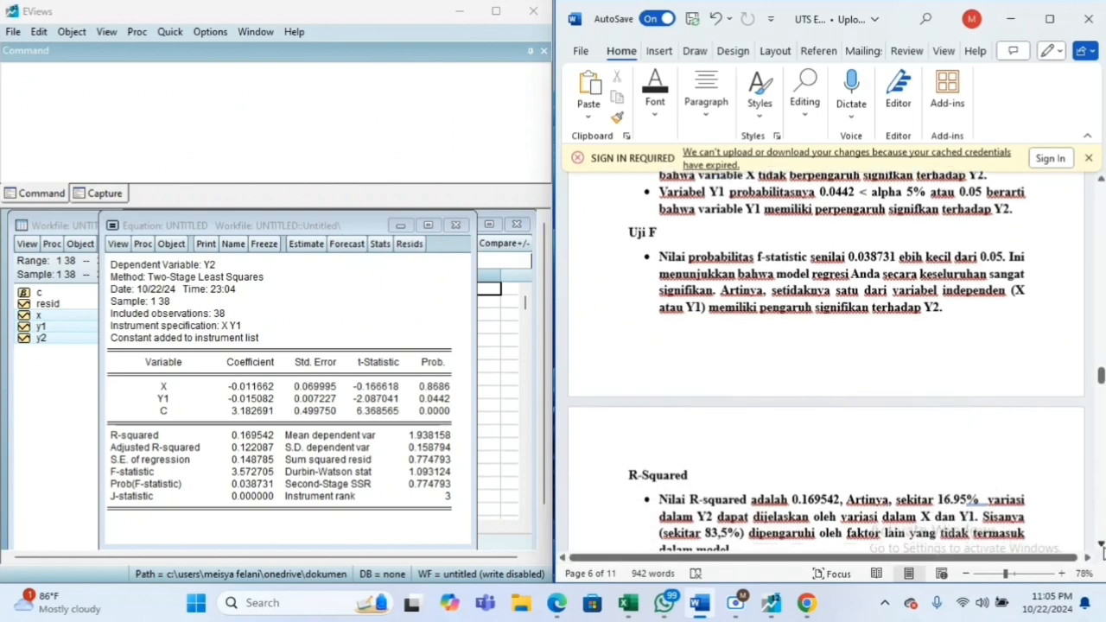
pyautogui.scroll(-2, 1101, 552)
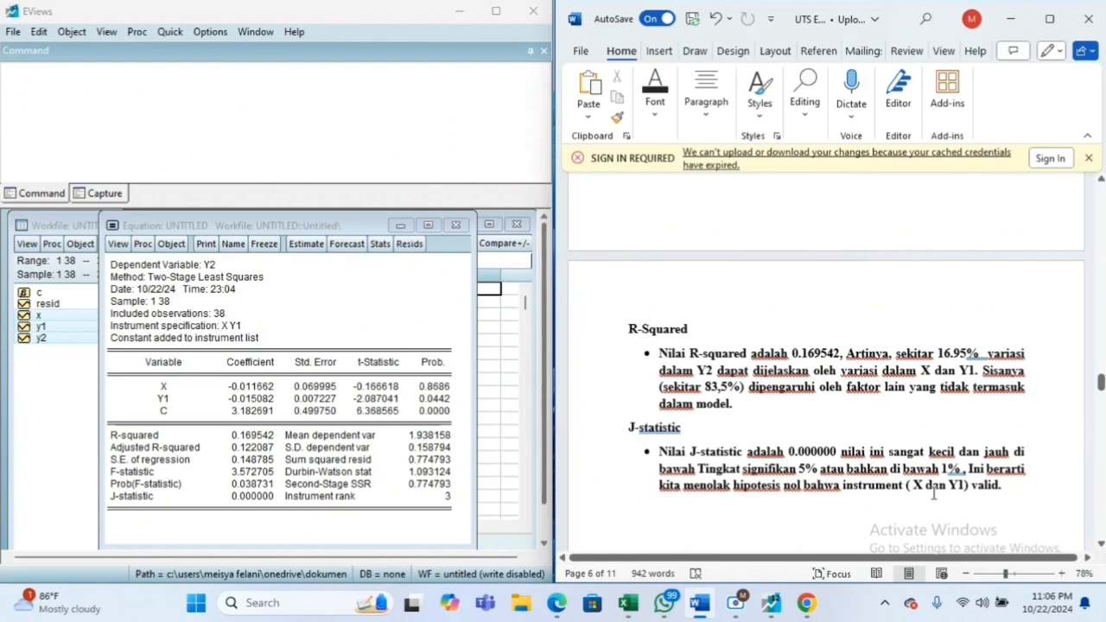
pyautogui.click(1101, 544)
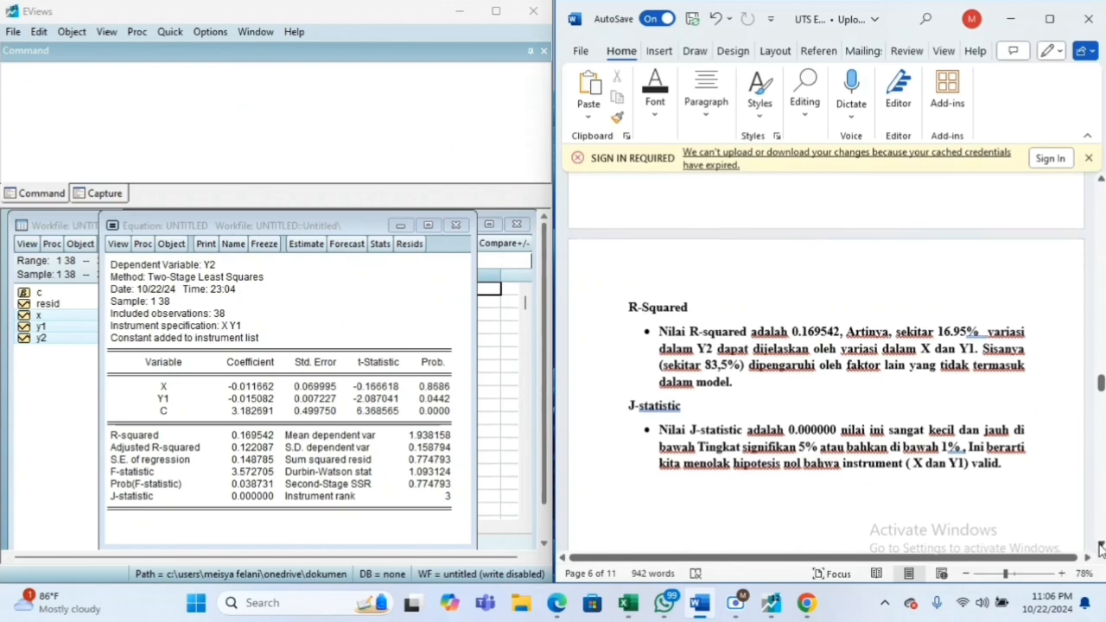
pyautogui.click(1101, 547)
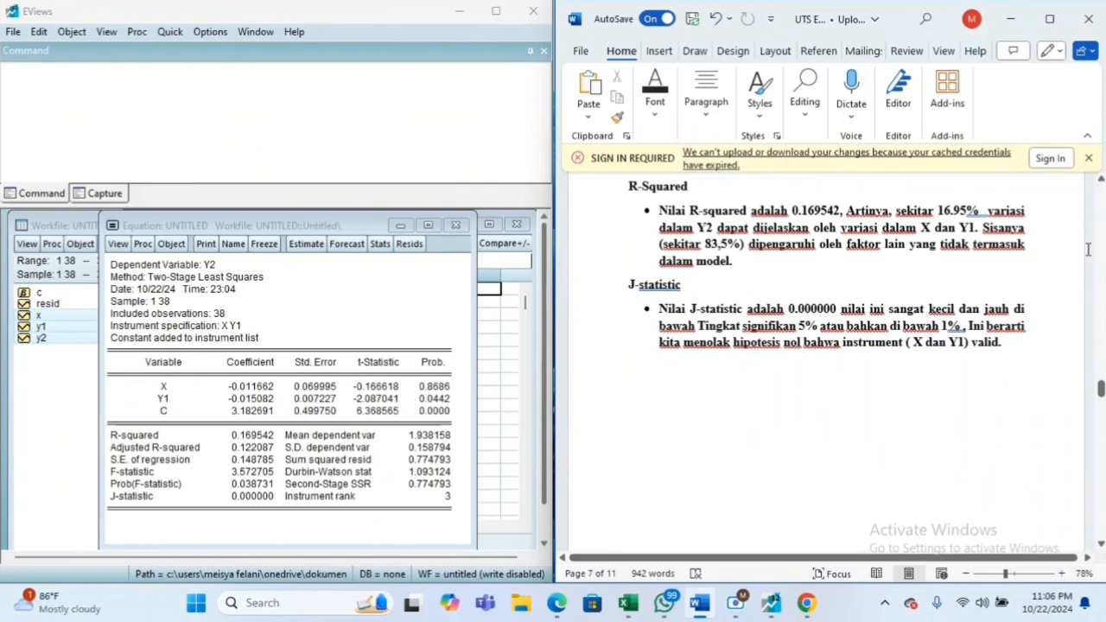
# - Go back through the Word document to the two-stage least squares results table for Y1
pyautogui.click(1101, 180)
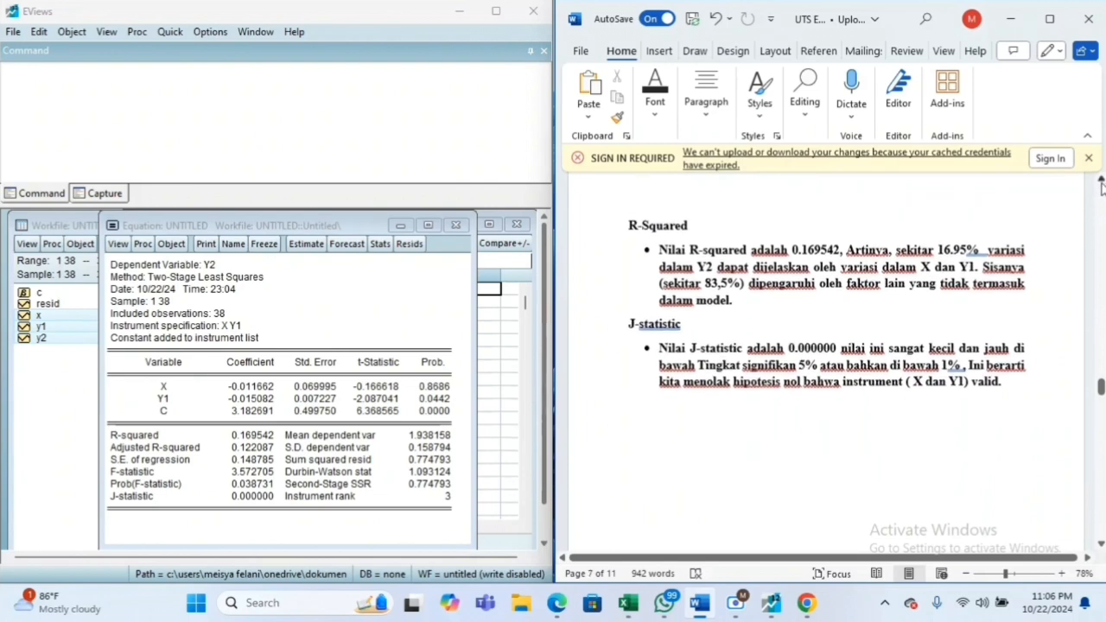
pyautogui.click(1101, 188)
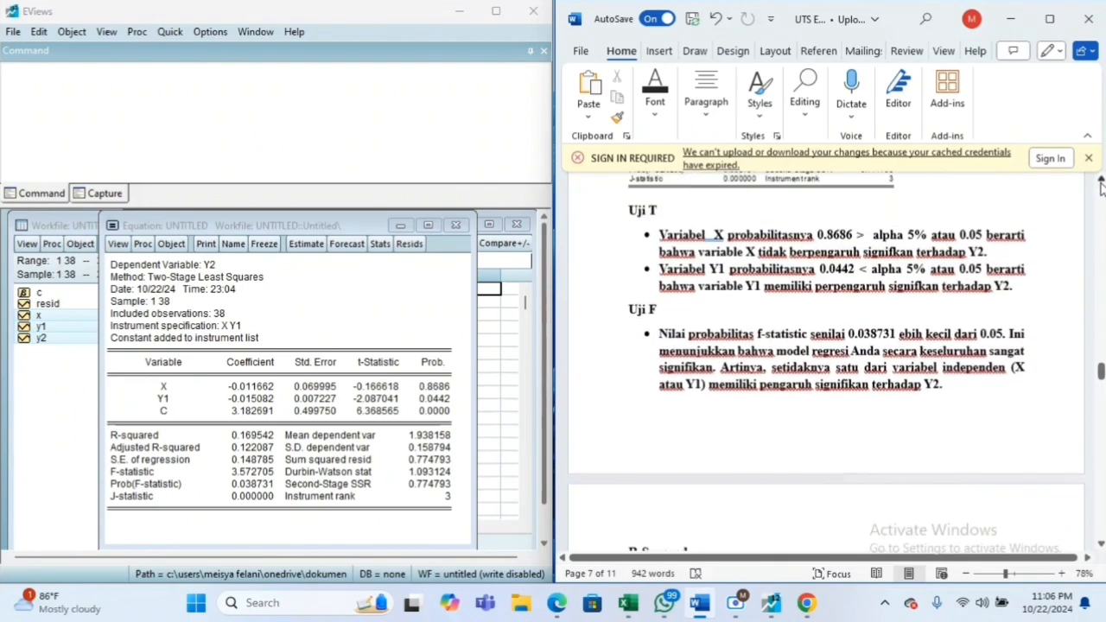
pyautogui.click(1101, 187)
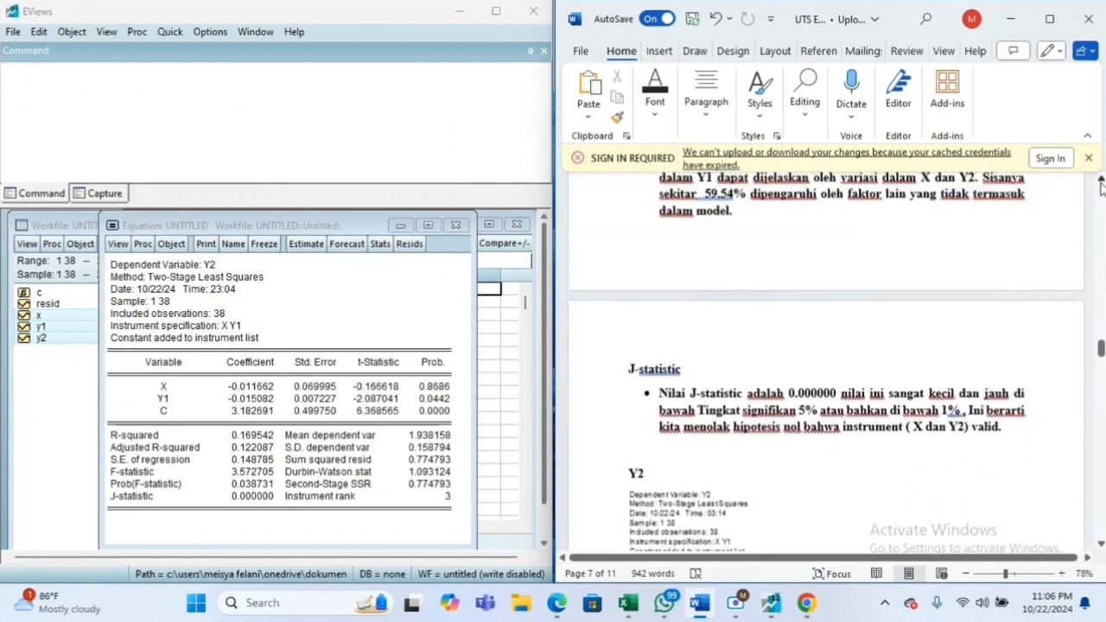
pyautogui.click(1100, 187)
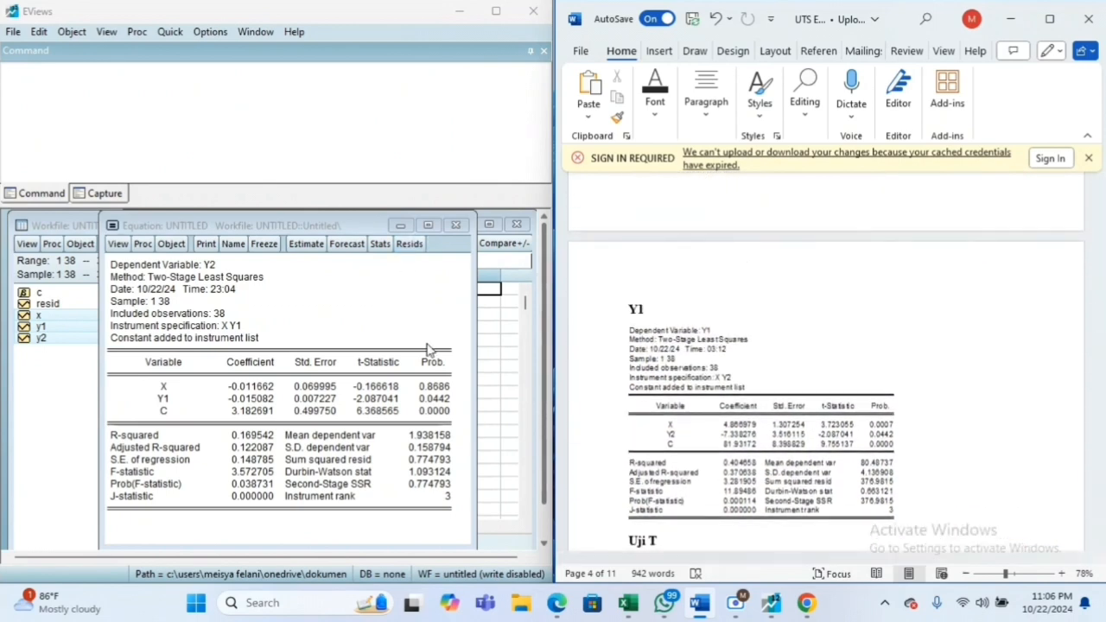
# - Switch to EViews, discard the untitled Y2 equation and close the data group window behind the workfile
pyautogui.click(457, 226)
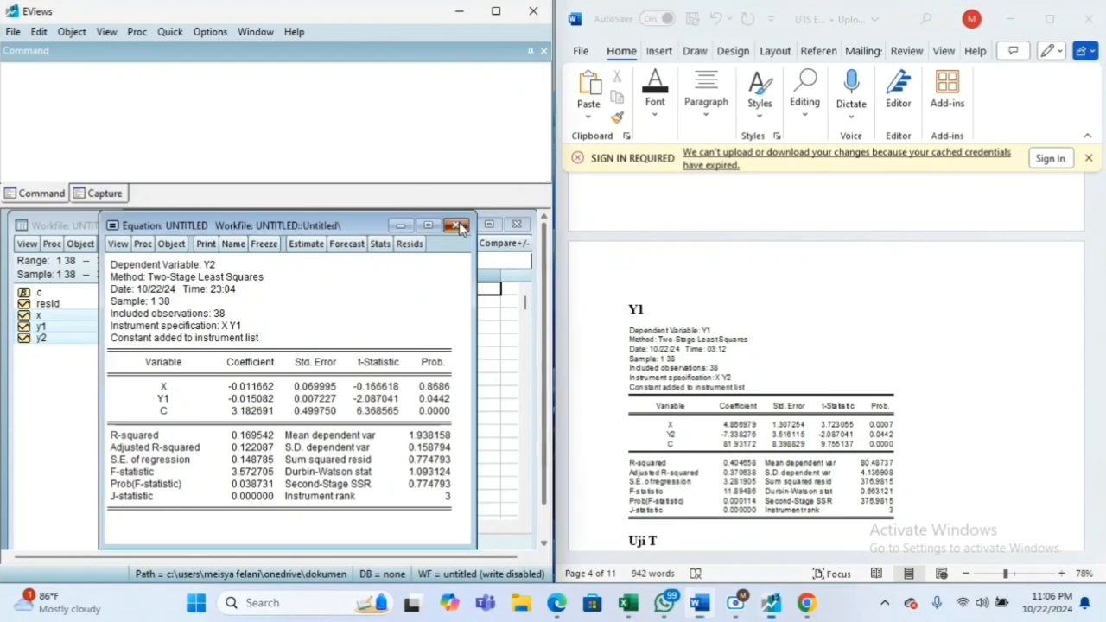
pyautogui.click(255, 334)
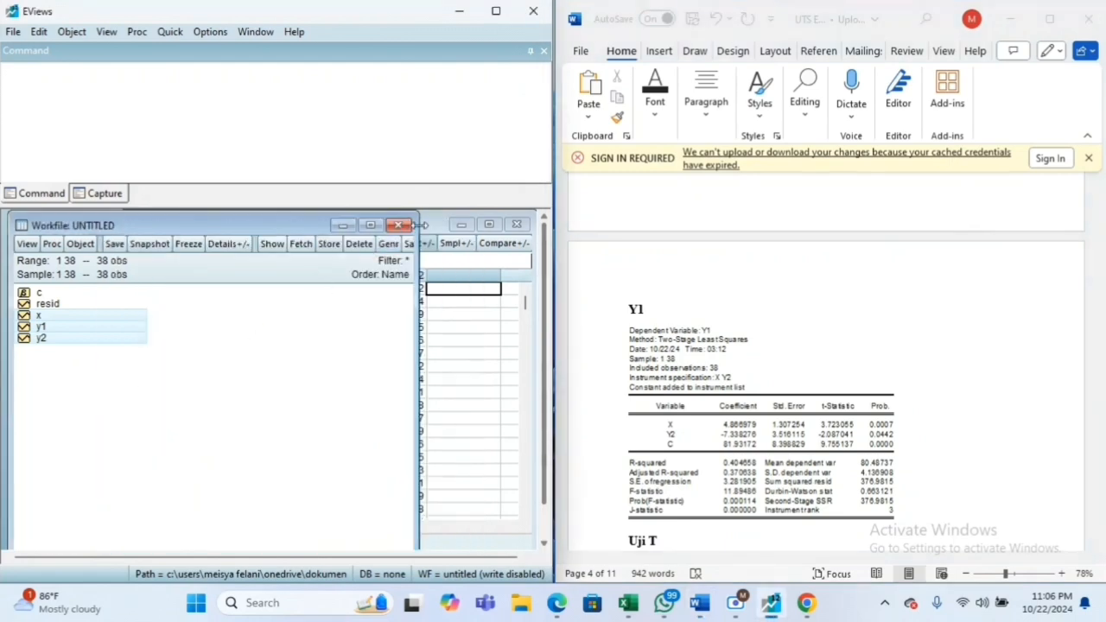
pyautogui.click(518, 226)
pyautogui.click(519, 226)
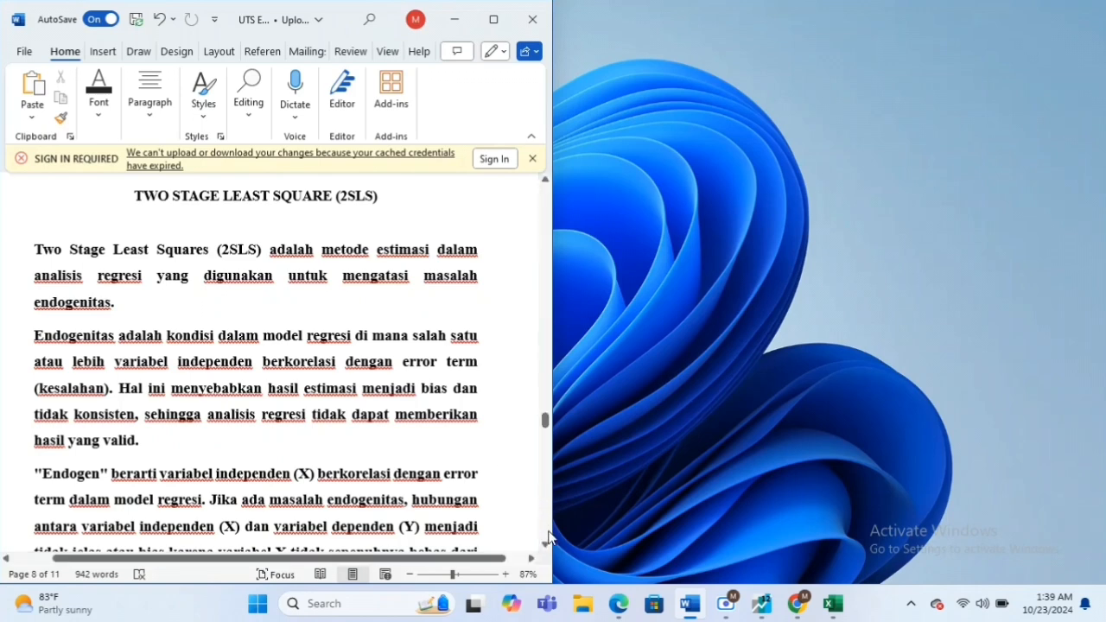
# - Read the Word document's Two Stage Least Square section on endogeneity and its Y1 and Y2 equations
pyautogui.scroll(-3, 548, 544)
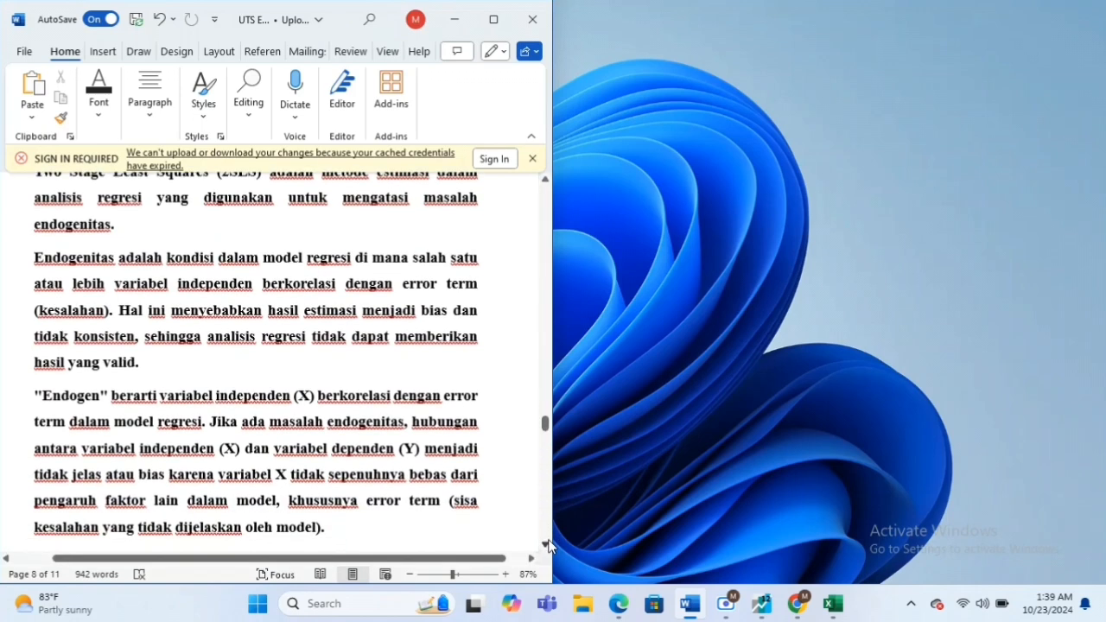
pyautogui.scroll(-1, 548, 544)
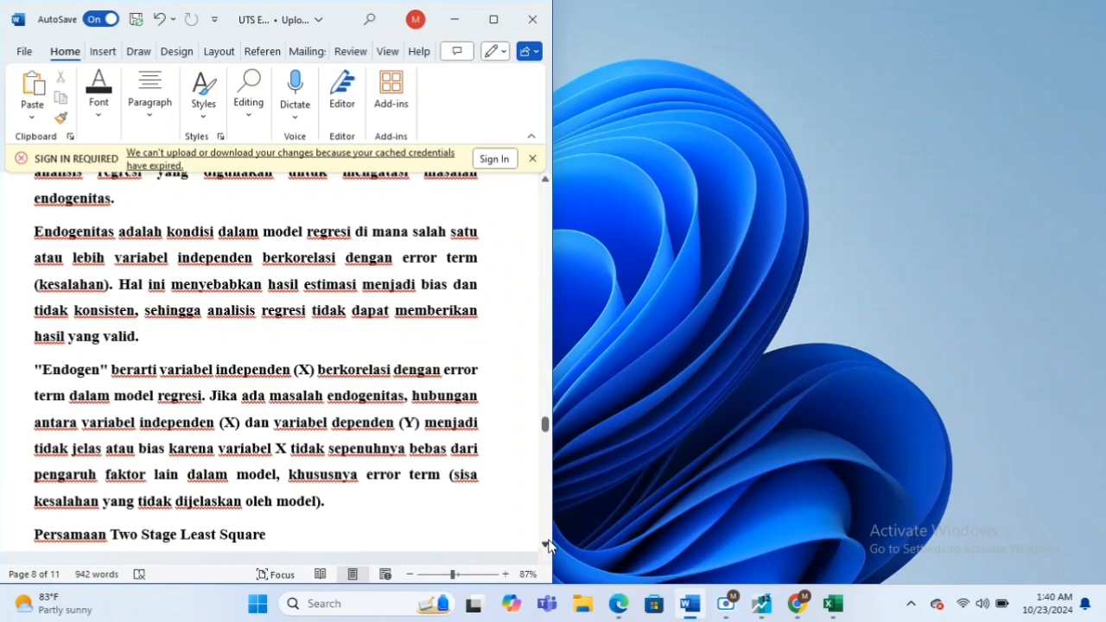
pyautogui.click(546, 545)
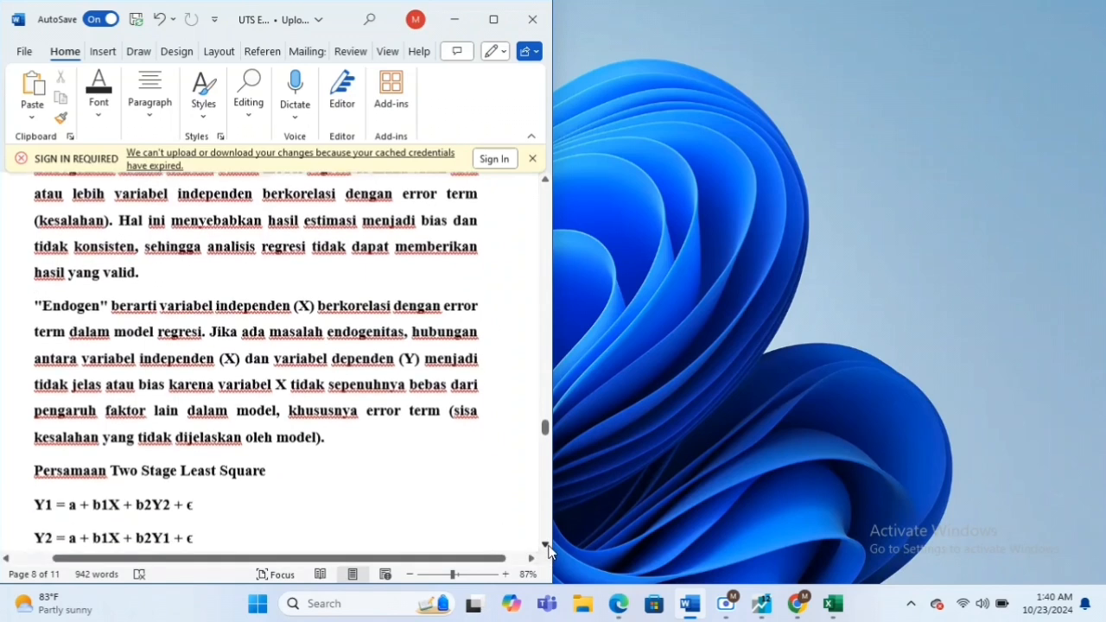
pyautogui.click(546, 545)
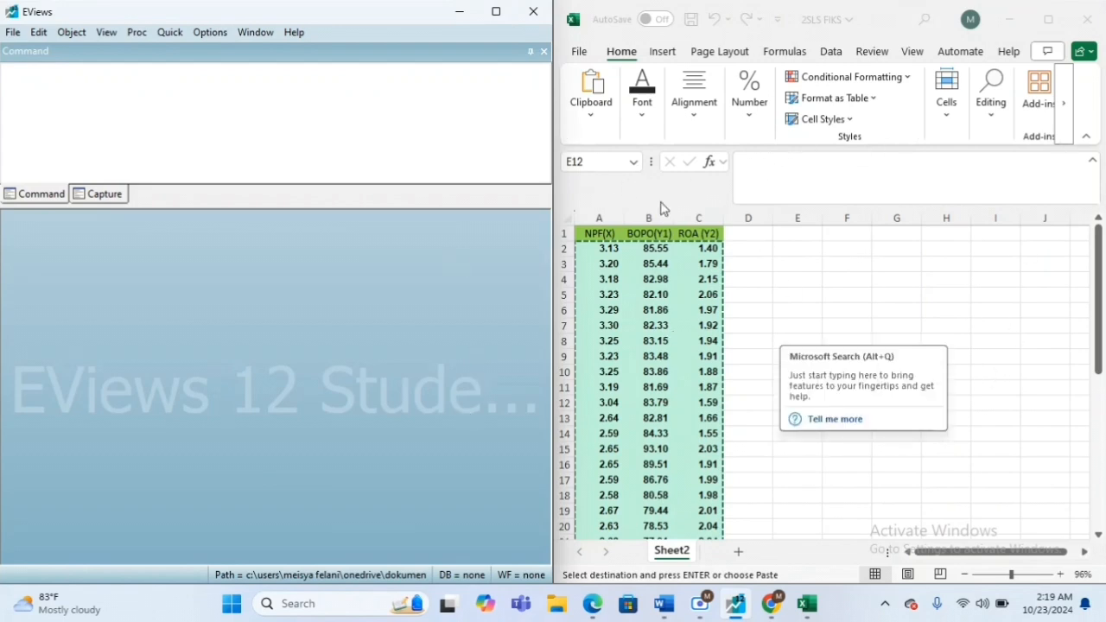
# - In EViews, create a new workfile with the Unstructured / Undated structure type and 38 observations
pyautogui.click(13, 33)
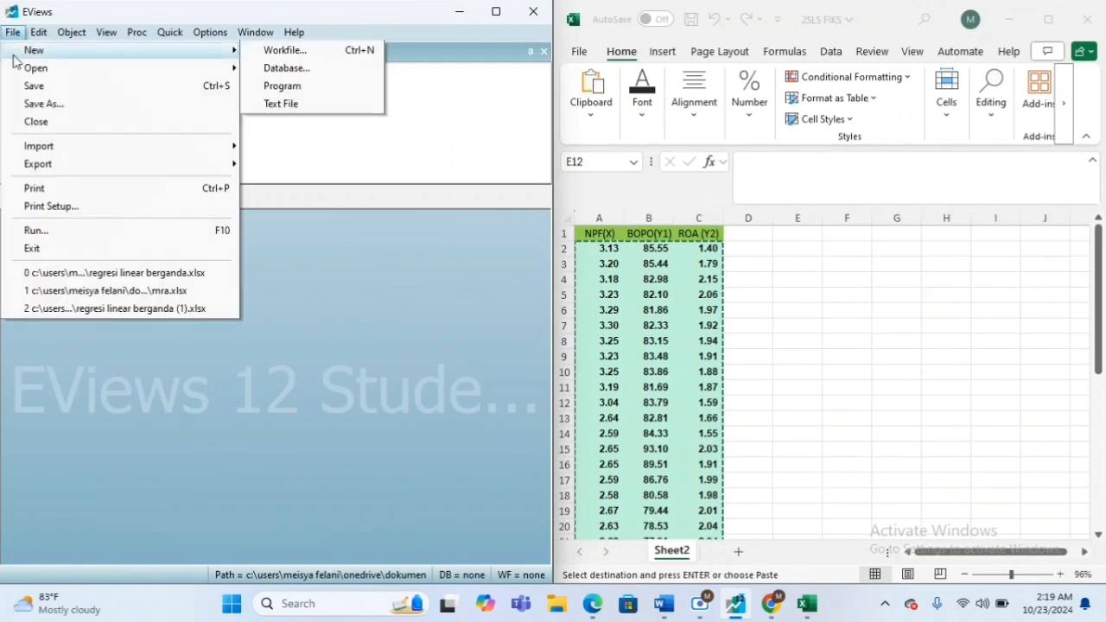
pyautogui.moveTo(13, 55)
pyautogui.click(274, 52)
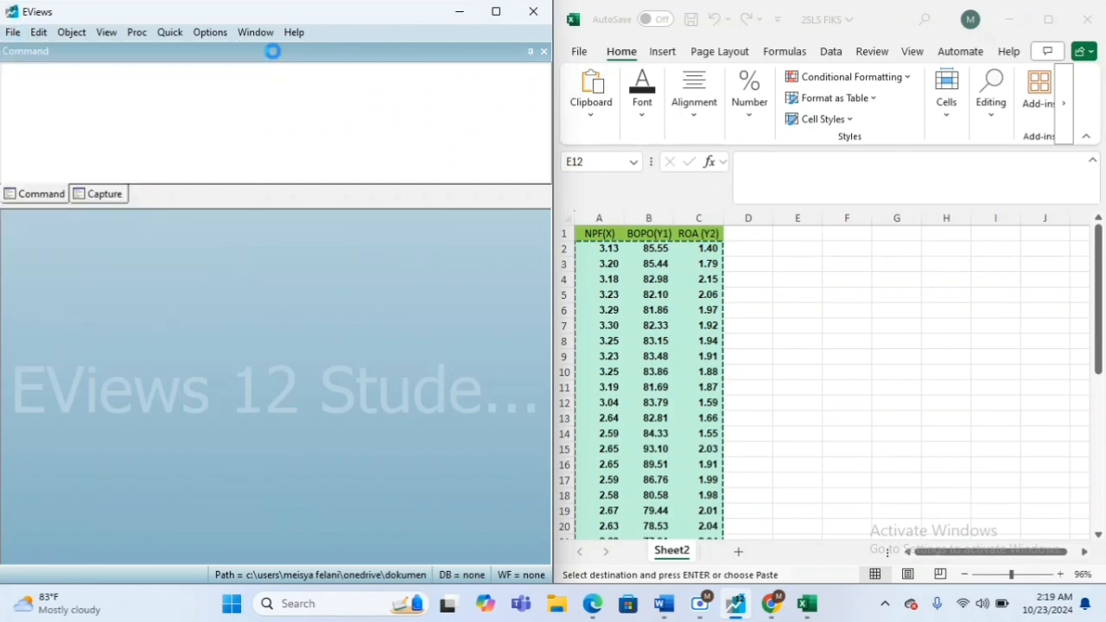
pyautogui.click(222, 210)
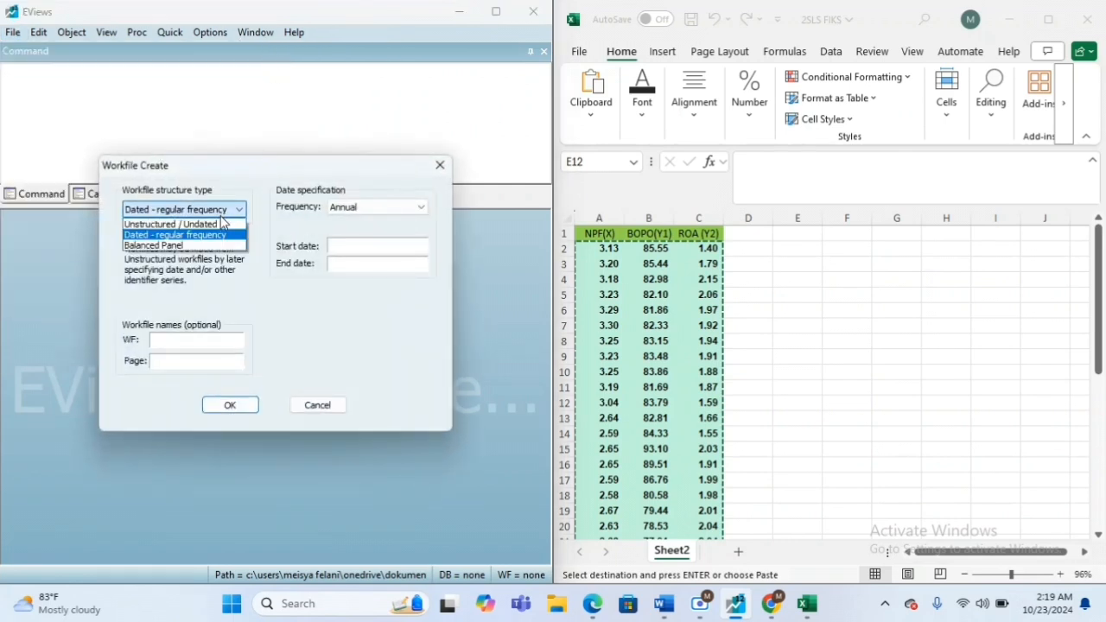
pyautogui.click(222, 222)
pyautogui.click(224, 212)
pyautogui.click(224, 224)
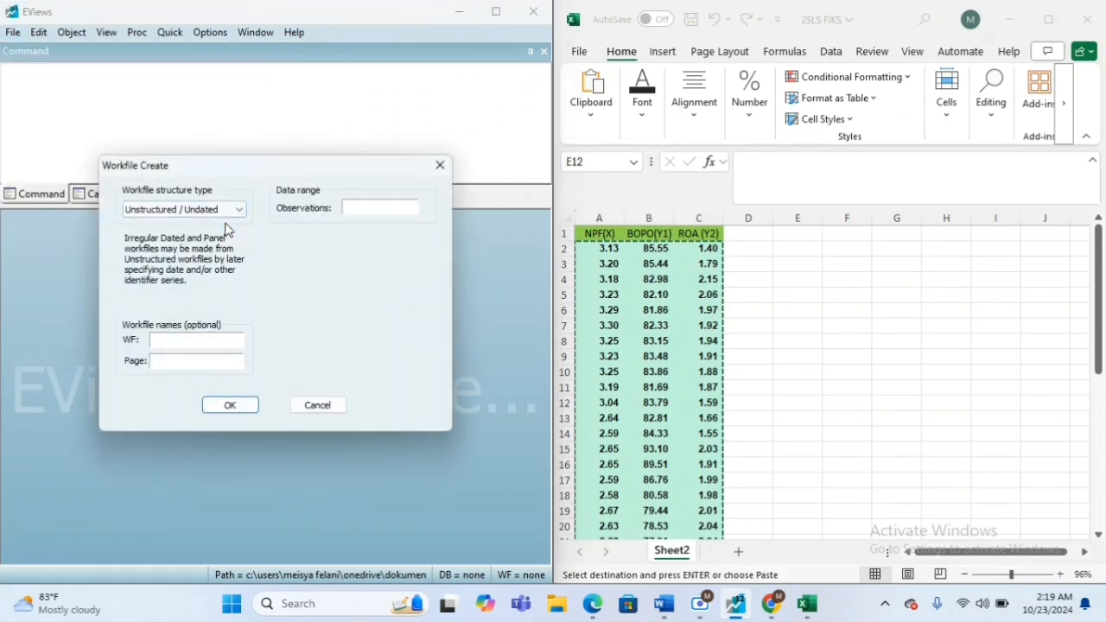
pyautogui.click(354, 208)
pyautogui.write('38')
pyautogui.click(231, 406)
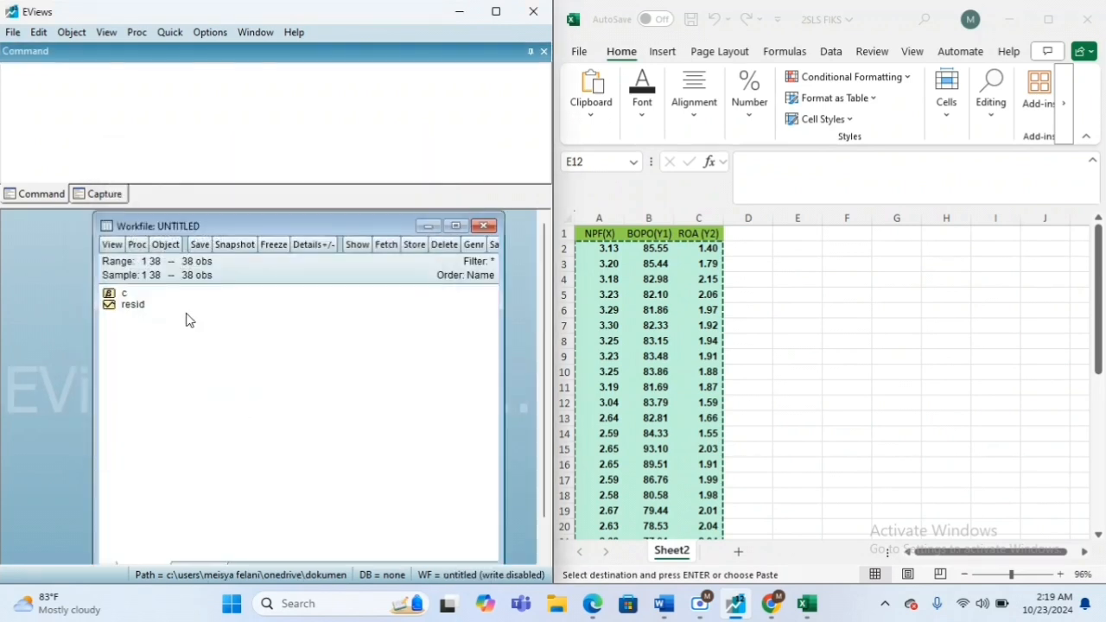
# - Open an empty group for data entry in the new workfile and place its window beside the workfile's object list
pyautogui.moveTo(285, 222); pyautogui.dragTo(194, 219)
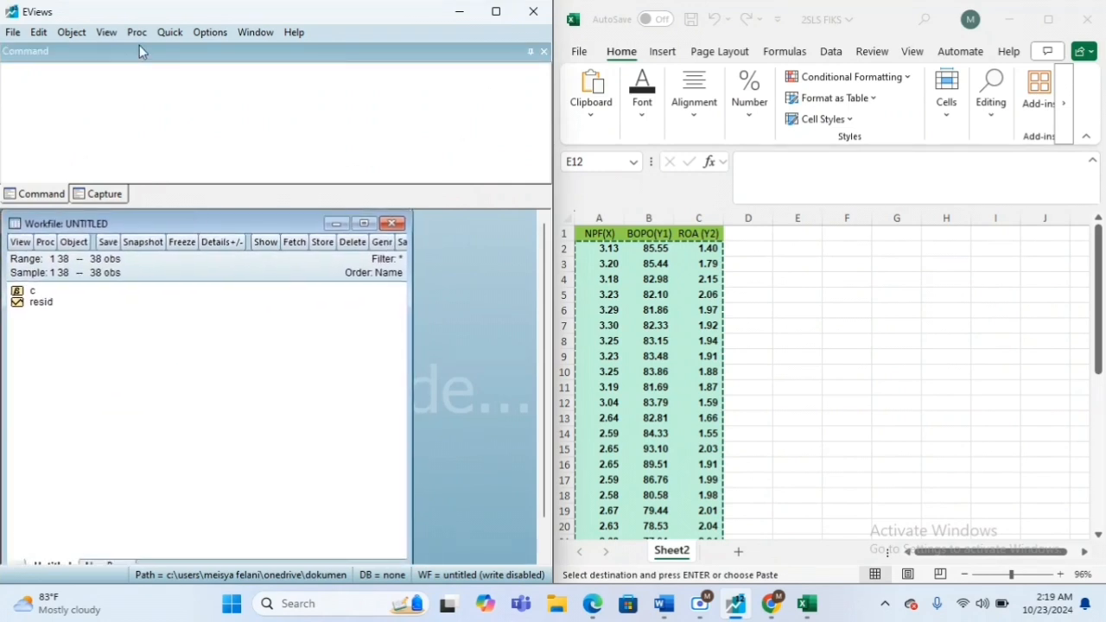
pyautogui.click(165, 33)
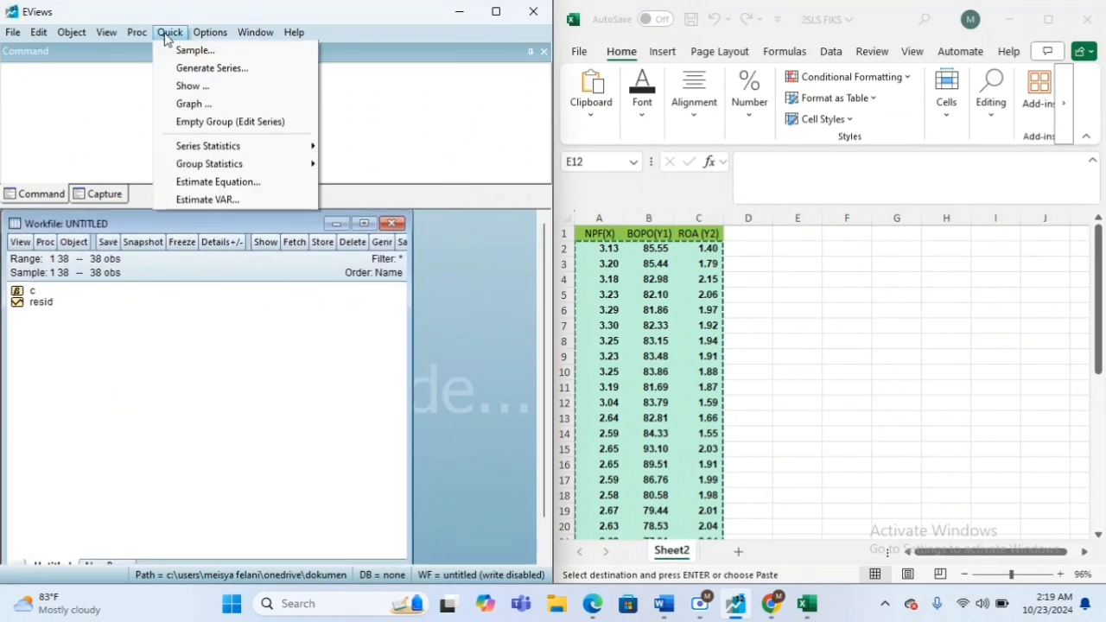
pyautogui.click(185, 120)
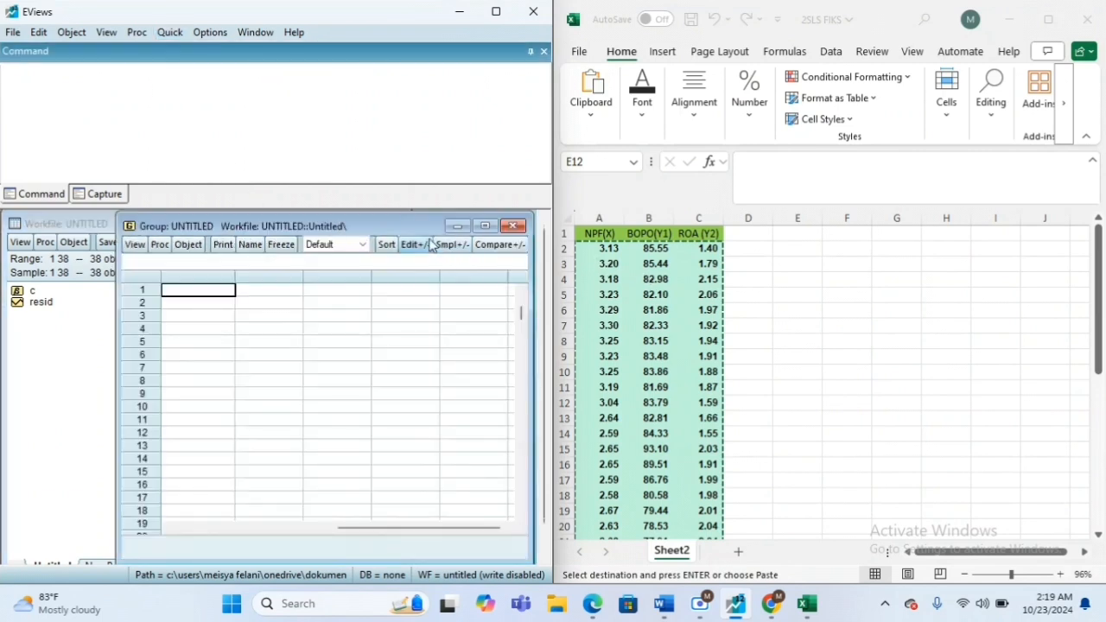
pyautogui.moveTo(421, 224); pyautogui.dragTo(413, 220)
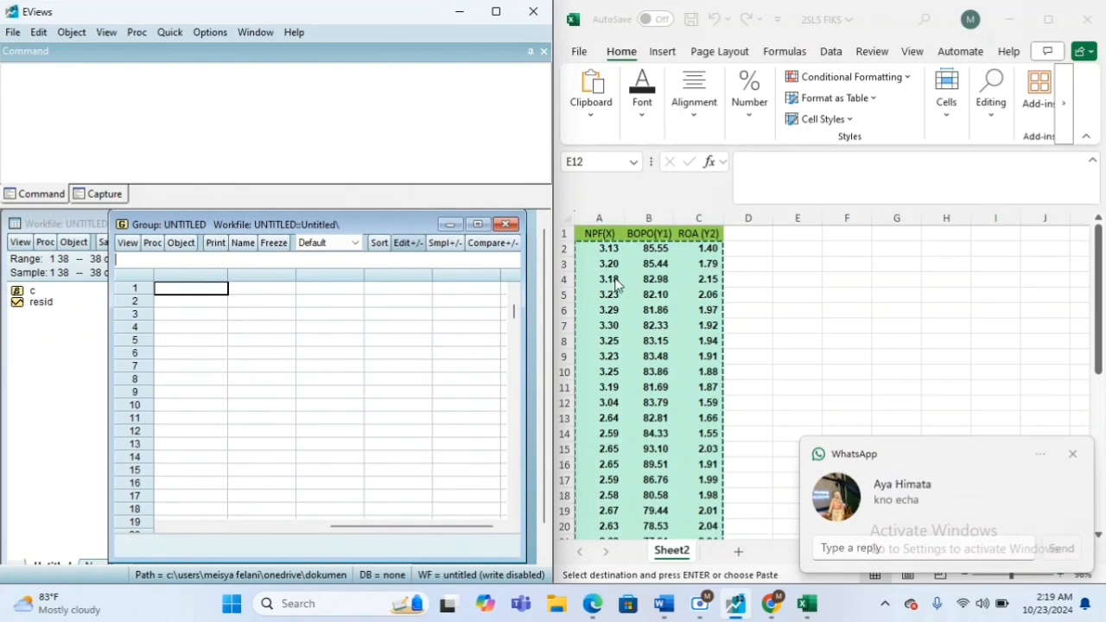
# - In the Excel sheet, copy the NPF(X), BOPO(Y1) and ROA (Y2) values in A2:C39, without the headers
pyautogui.moveTo(607, 250); pyautogui.dragTo(696, 484)
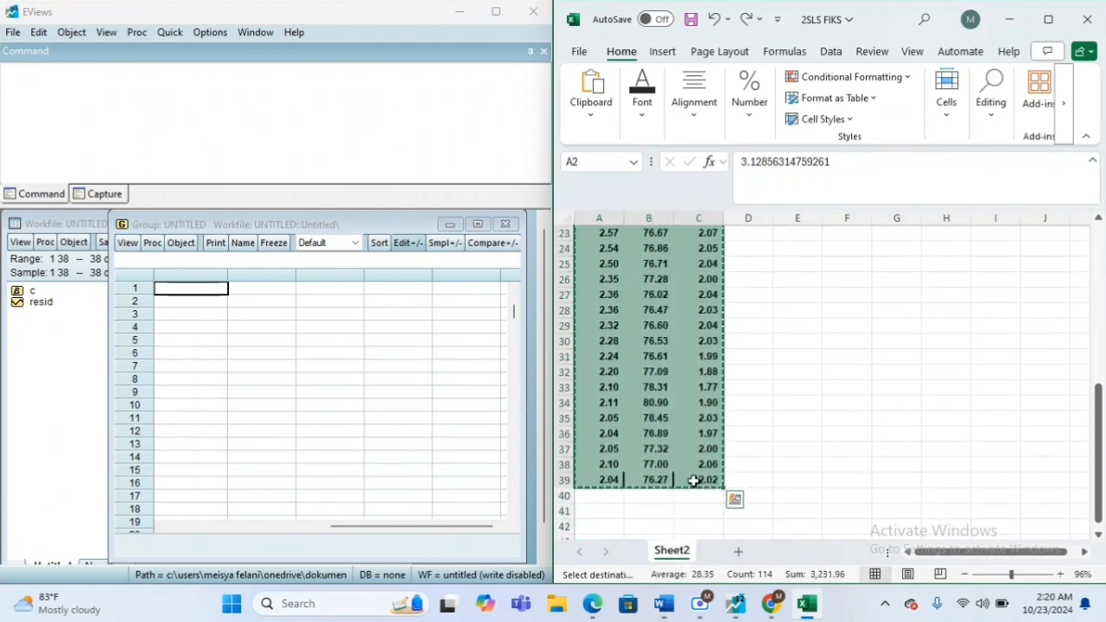
pyautogui.rightClick(648, 385)
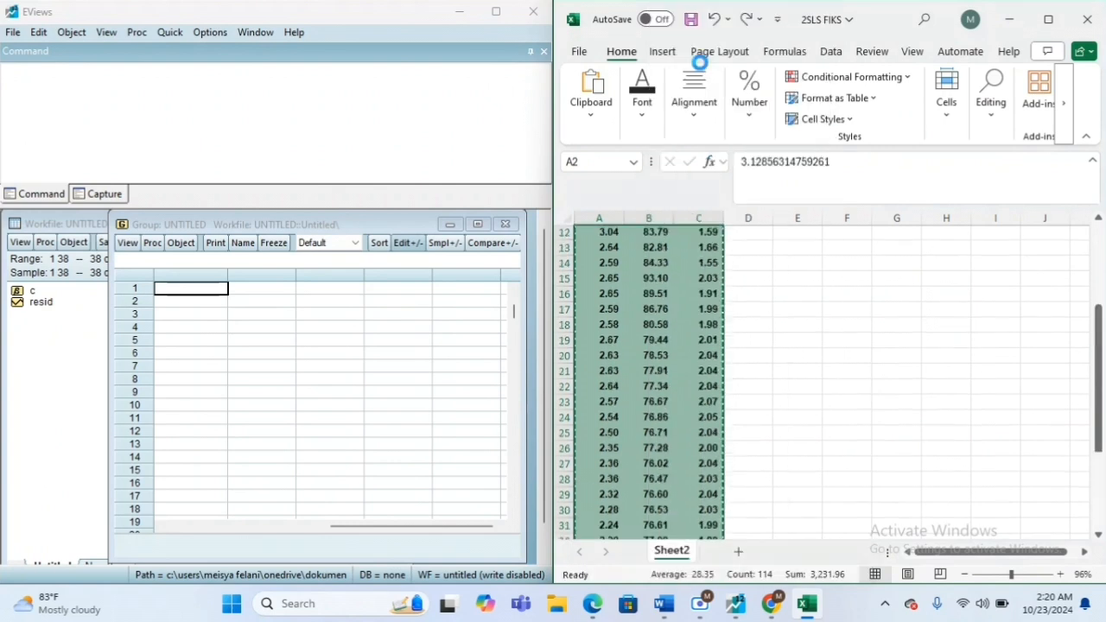
pyautogui.click(691, 61)
pyautogui.scroll(7, 656, 346)
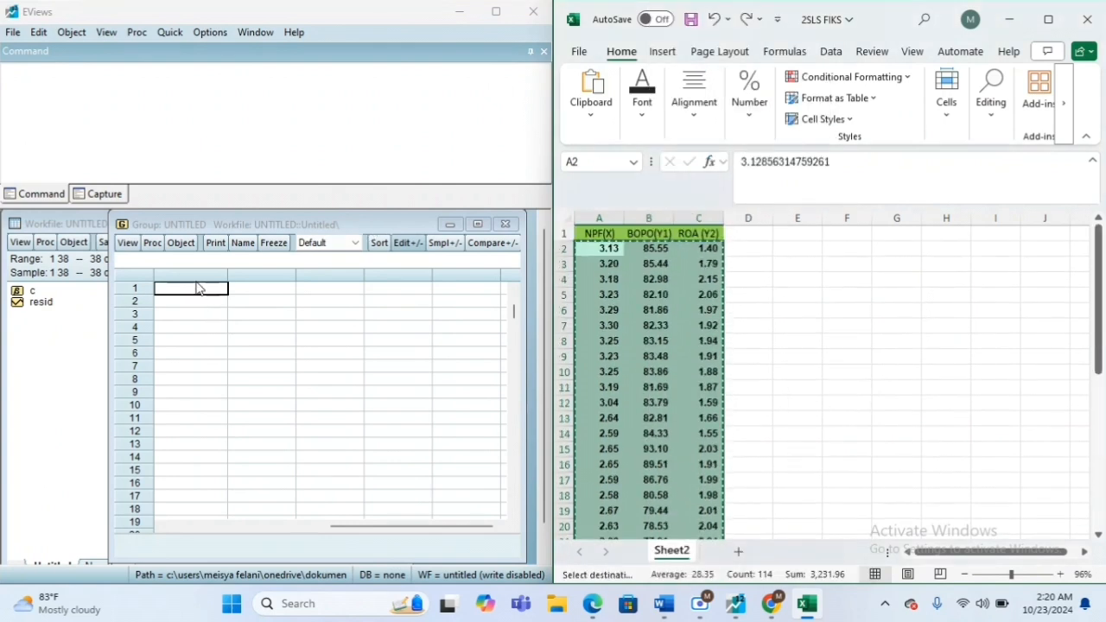
pyautogui.hotkey('ctrl', 'v')
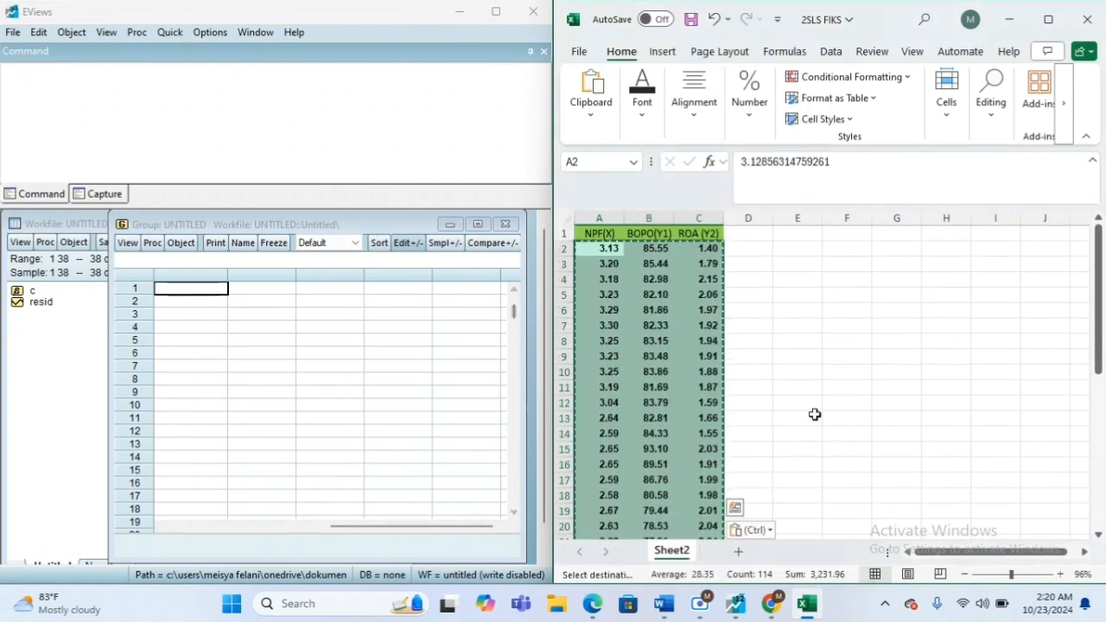
pyautogui.click(809, 411)
pyautogui.hotkey('ctrl', 'v')
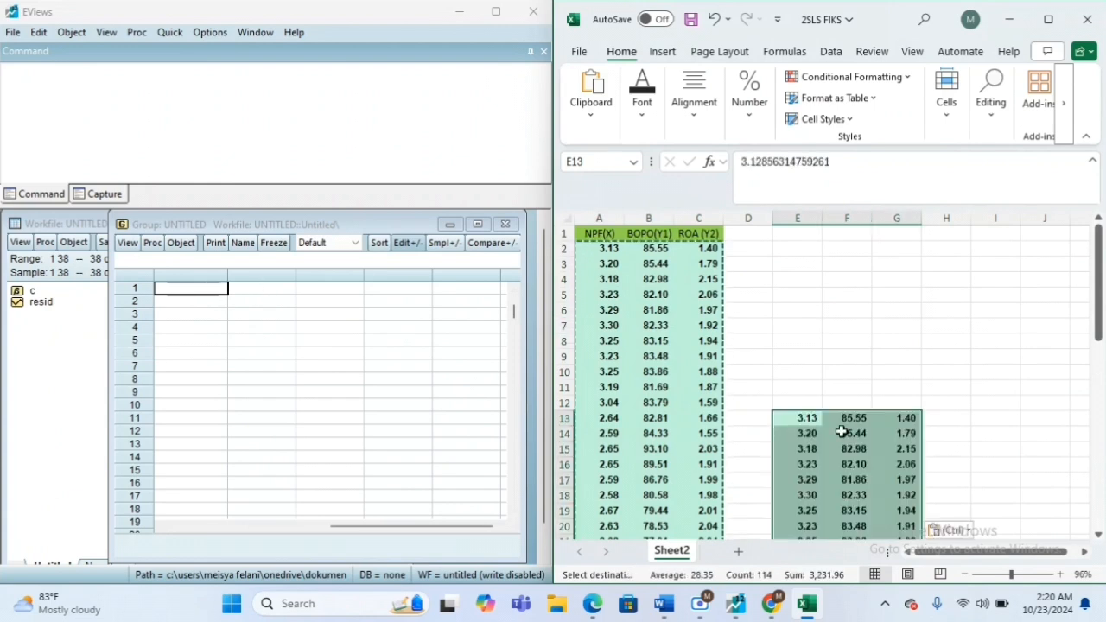
pyautogui.click(715, 27)
# - Switch to EViews and paste the copied Excel values into the empty group, starting at observation 1 of the first column
pyautogui.click(184, 305)
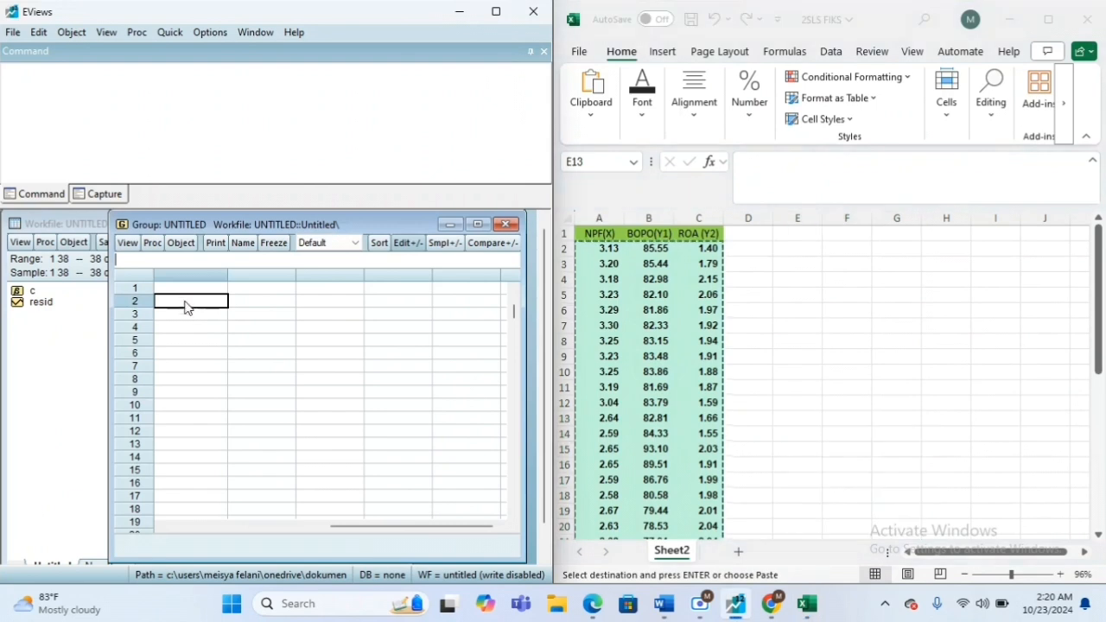
pyautogui.click(185, 292)
pyautogui.hotkey('ctrl', 'v')
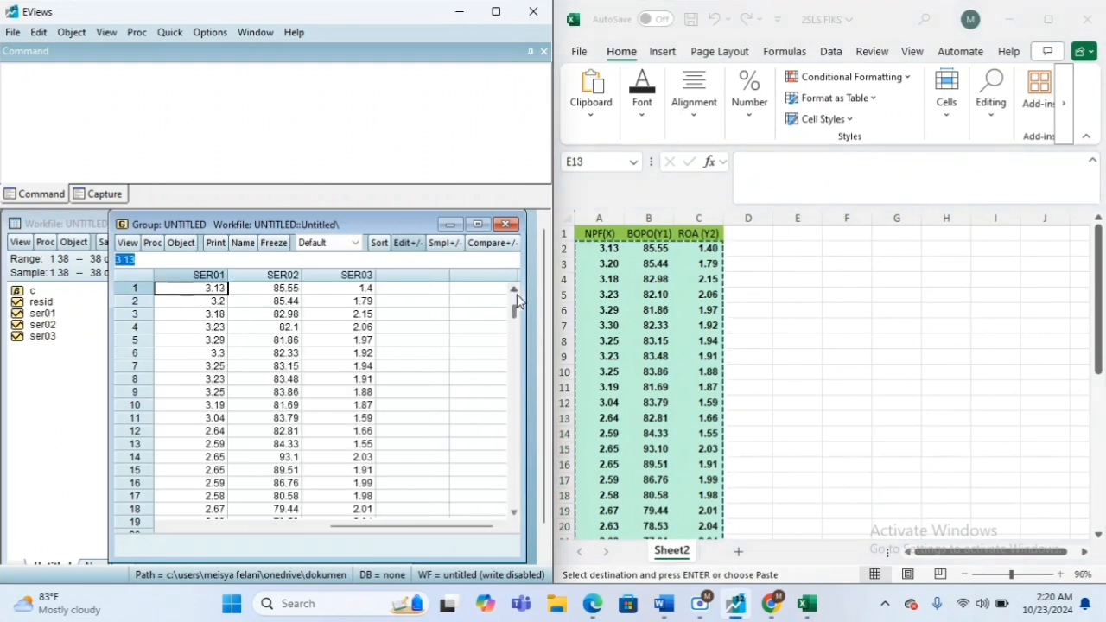
# - Rename the series SER01 as X in the group's name row
pyautogui.scroll(1, 517, 298)
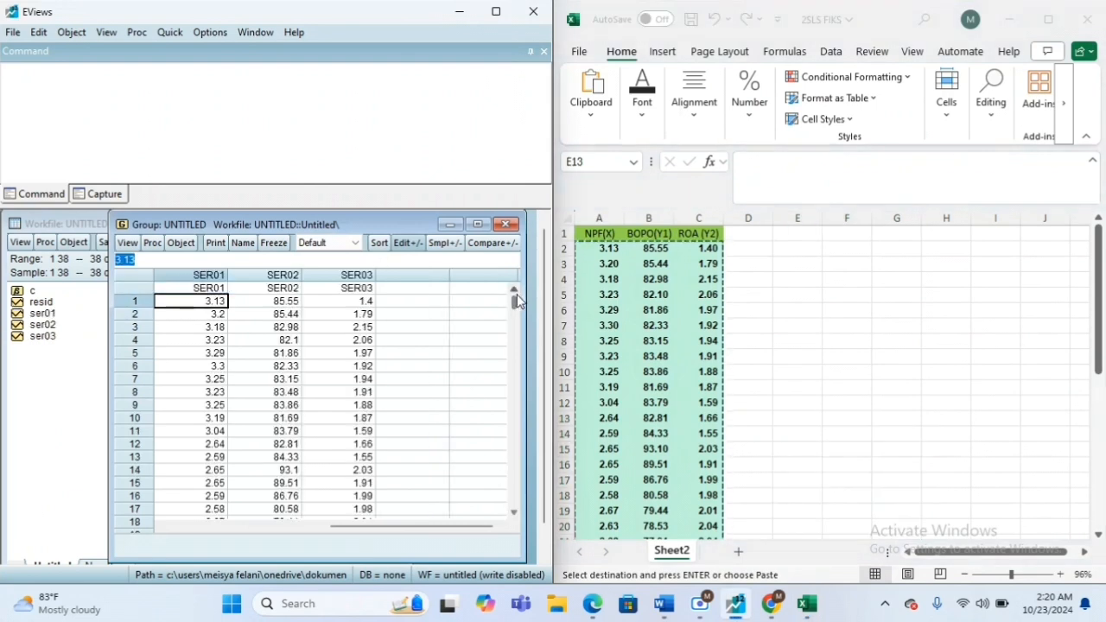
pyautogui.click(226, 289)
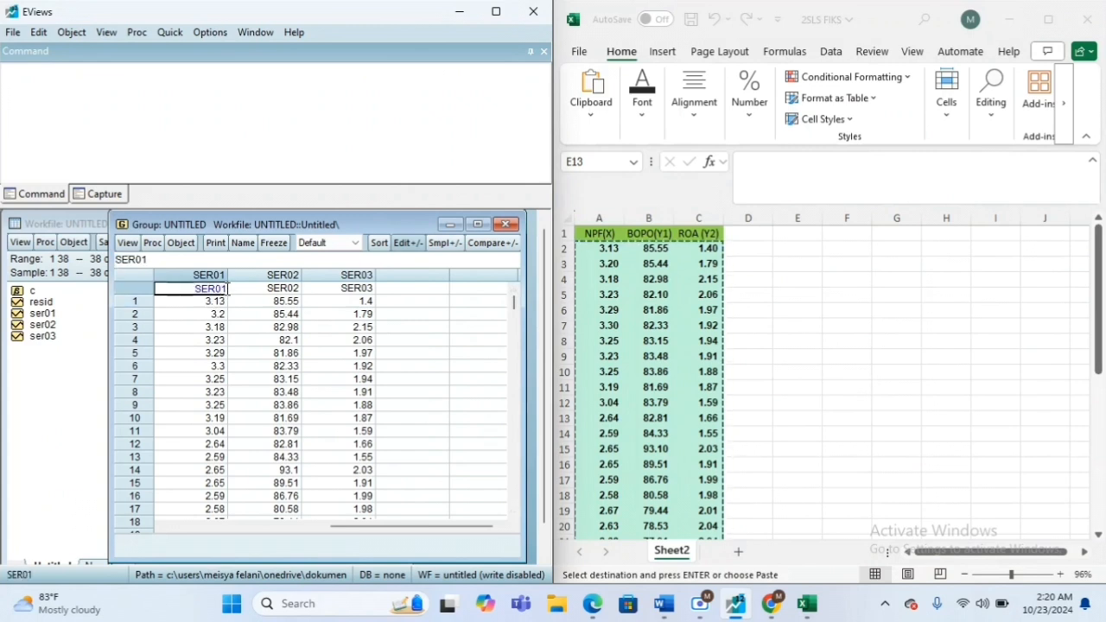
pyautogui.press('BackSpace')
pyautogui.press('BackSpace')
pyautogui.press('BackSpace')
pyautogui.press('BackSpace')
pyautogui.press('BackSpace')
pyautogui.write('X')
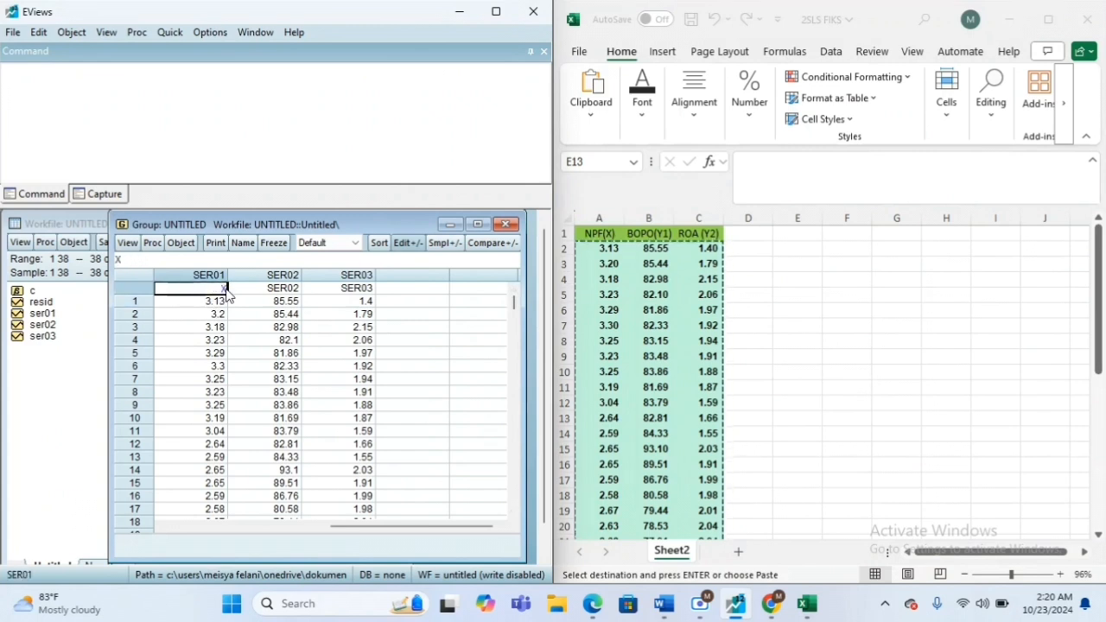
pyautogui.press('Return')
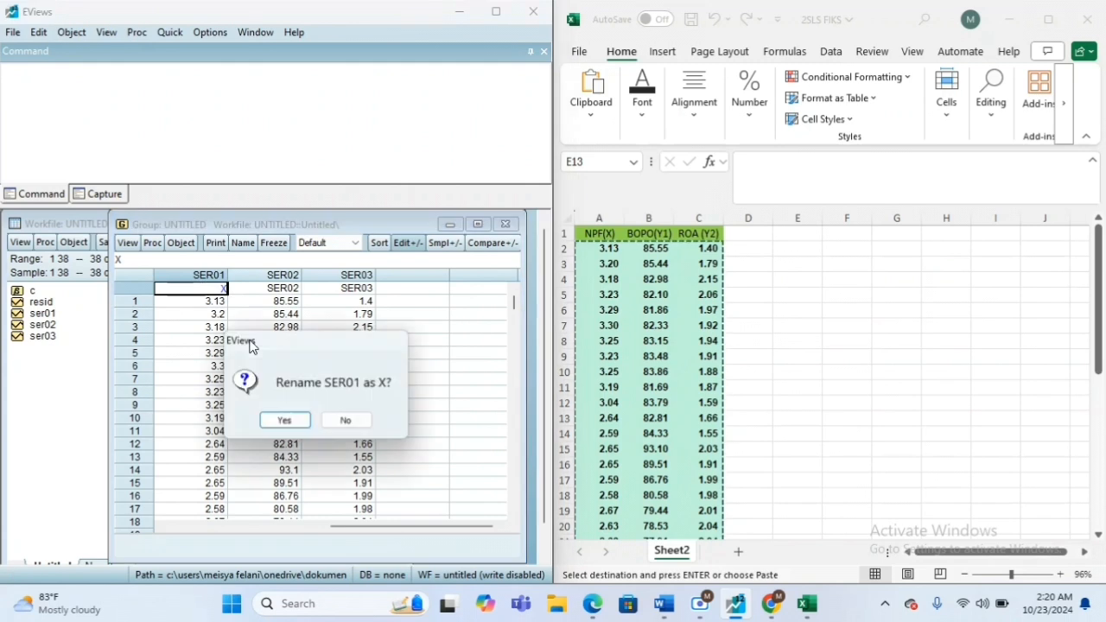
pyautogui.click(284, 423)
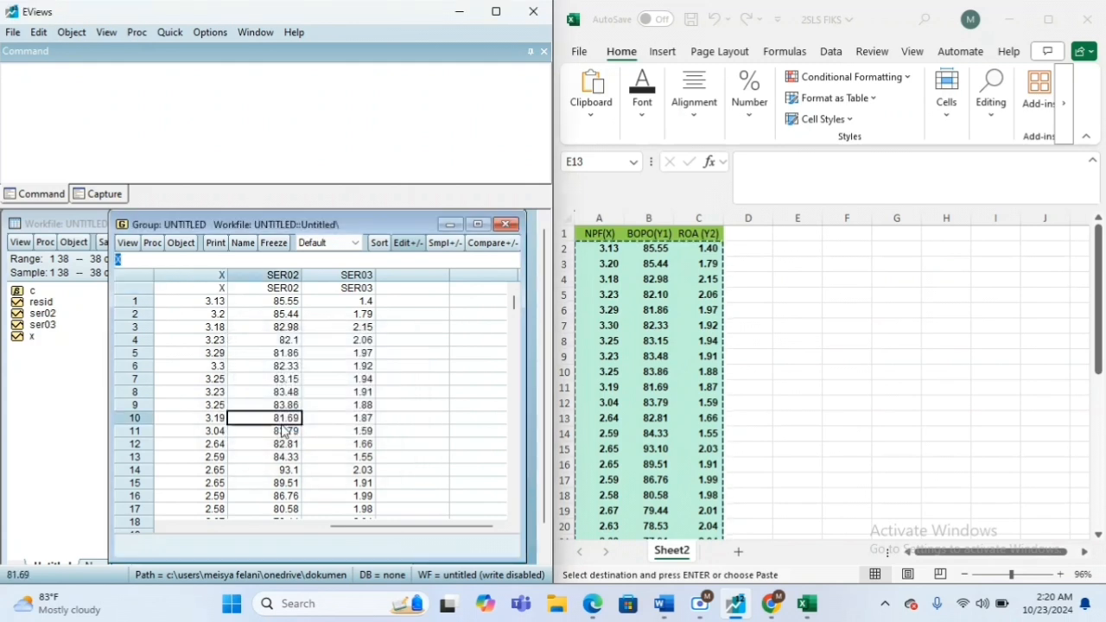
# - Rename the series SER02 as Y1 in the group's name row
pyautogui.click(298, 287)
pyautogui.doubleClick(300, 288)
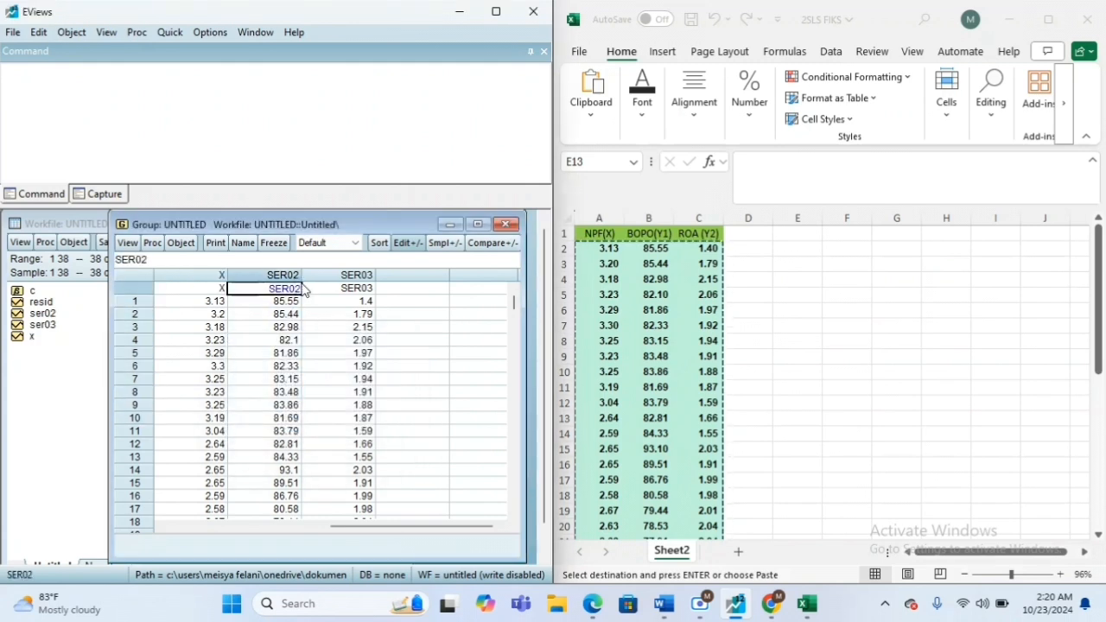
pyautogui.press('BackSpace')
pyautogui.press('BackSpace')
pyautogui.press('BackSpace')
pyautogui.press('BackSpace')
pyautogui.press('BackSpace')
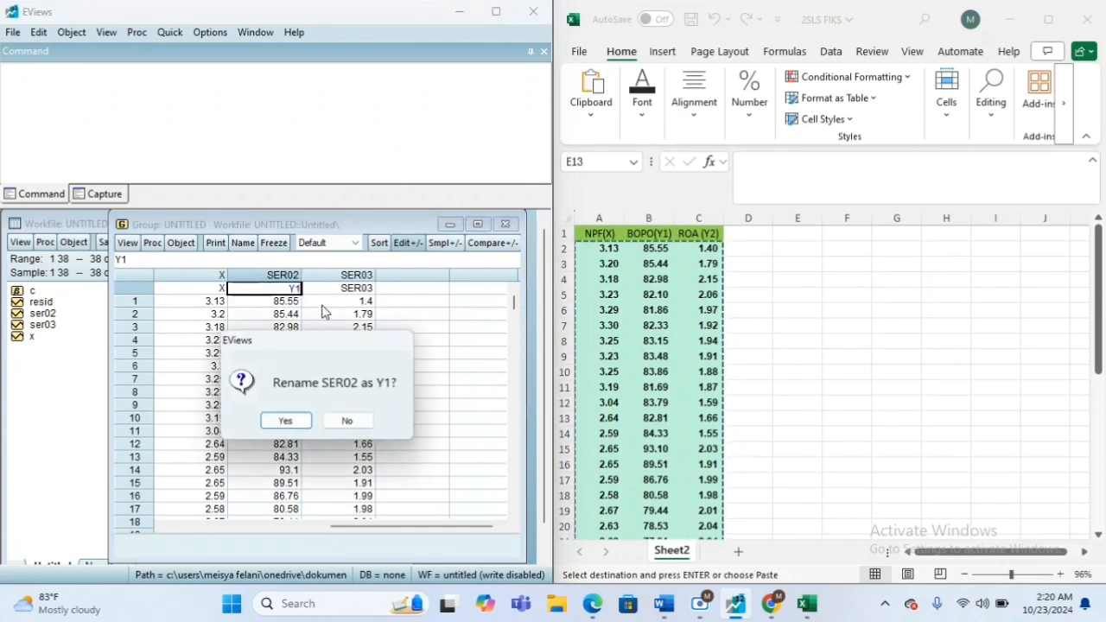
pyautogui.press('Return')
pyautogui.click(290, 421)
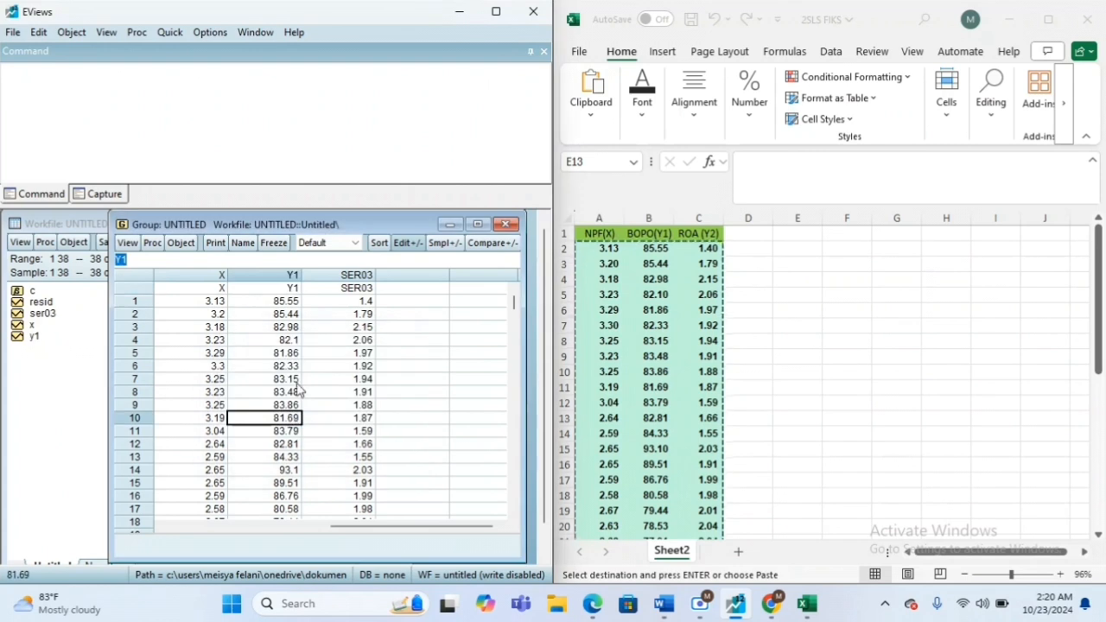
# - Rename the series SER03 as Y2 in the group's name row
pyautogui.click(355, 302)
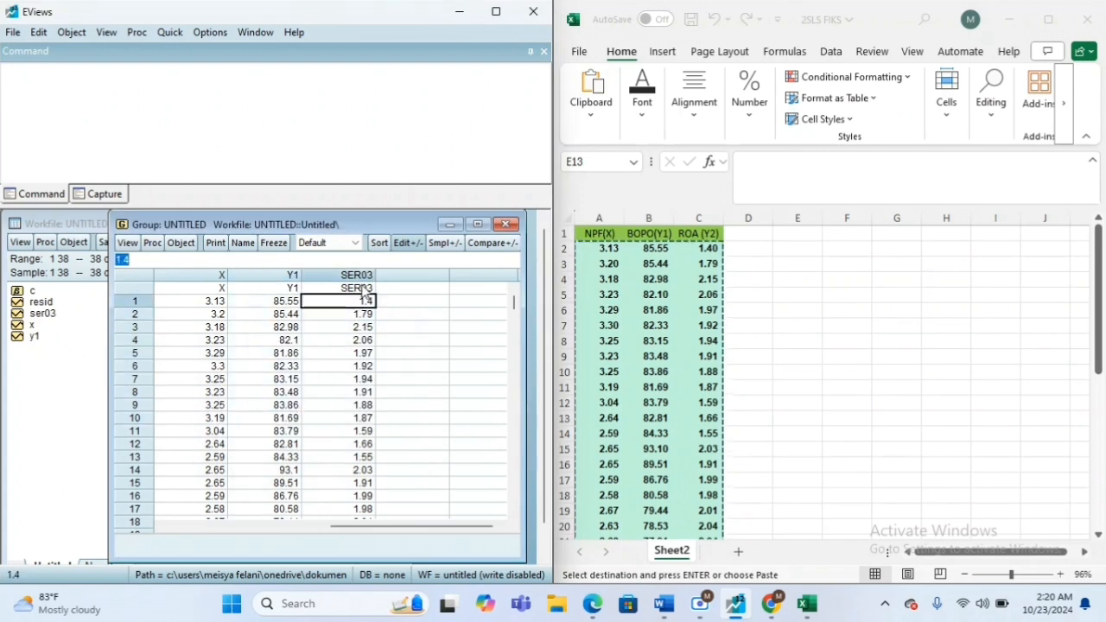
pyautogui.click(361, 289)
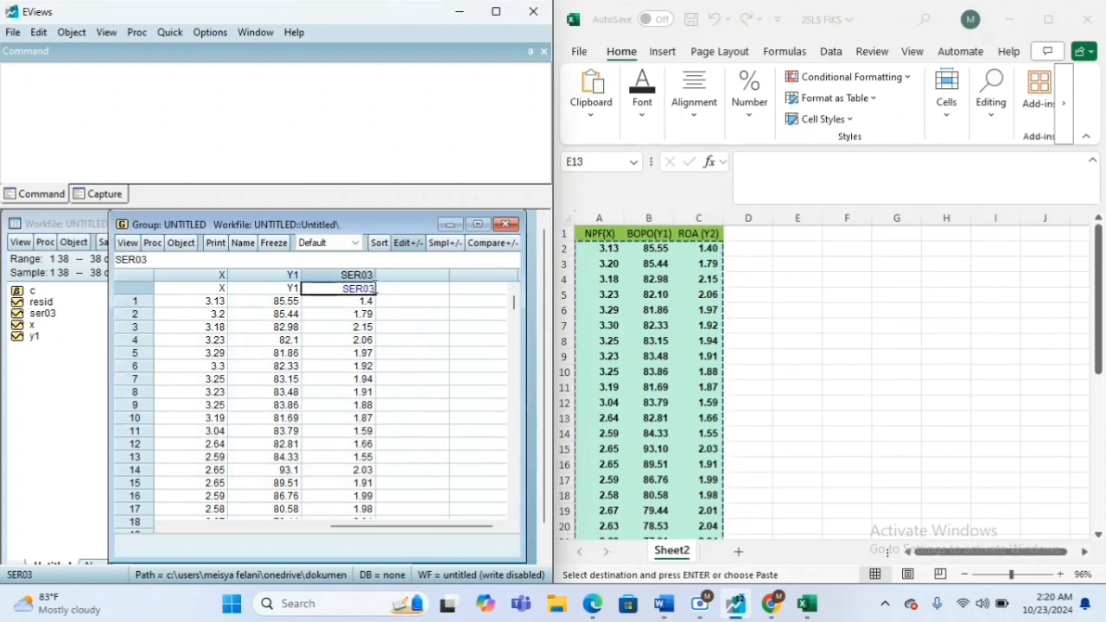
pyautogui.press('BackSpace')
pyautogui.write('Y2')
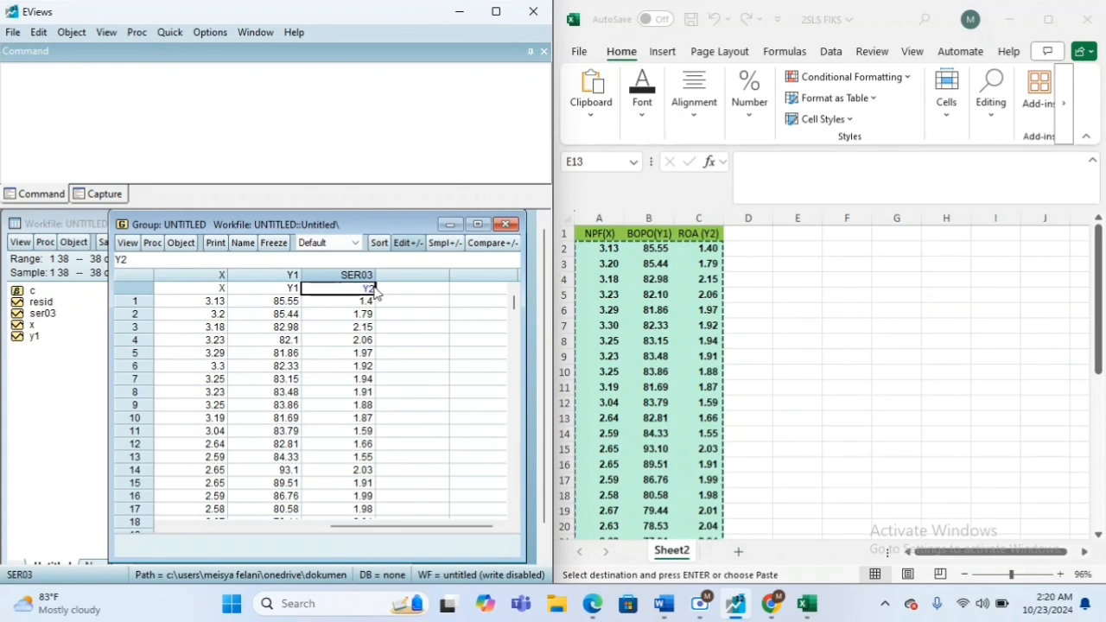
pyautogui.press('Return')
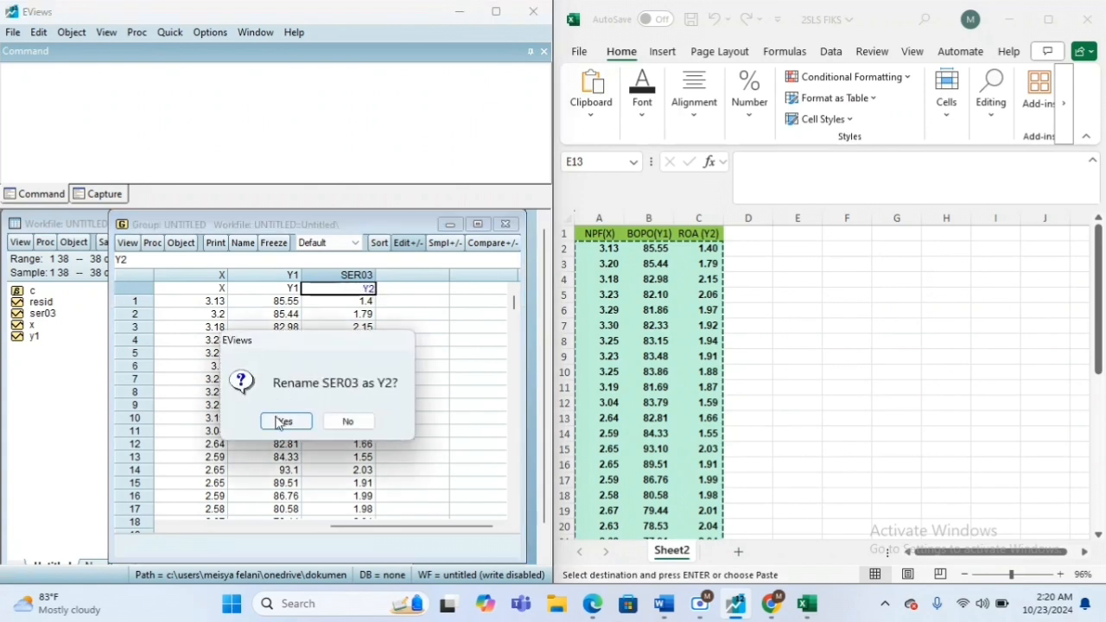
pyautogui.click(285, 421)
# - In the workfile, select y1, x and y2 in that order and open them as an equation
pyautogui.click(56, 391)
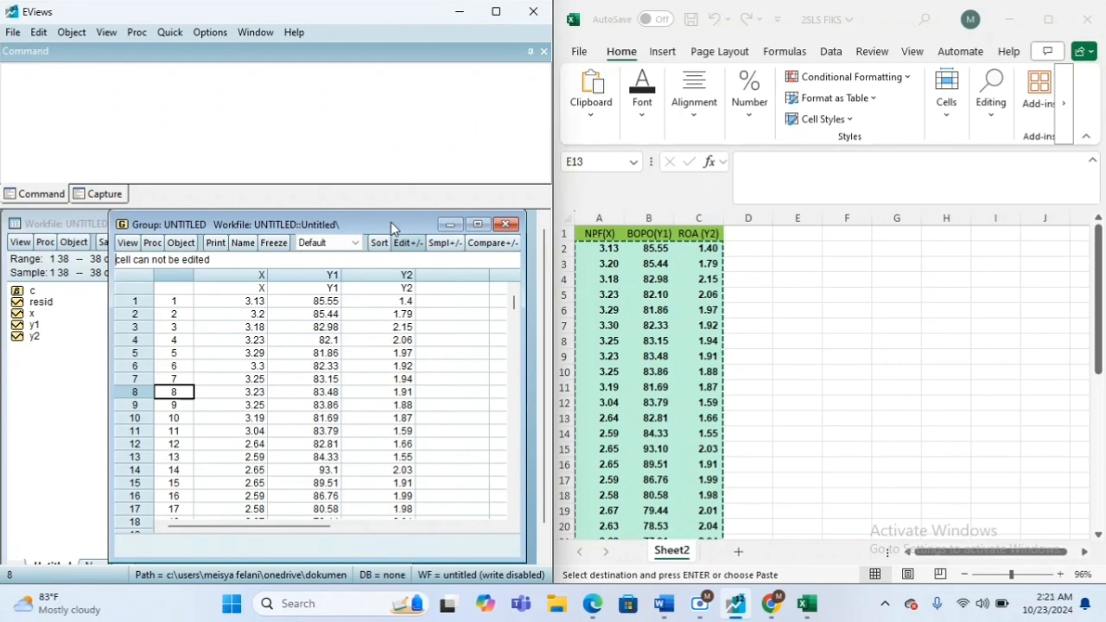
pyautogui.click(56, 363)
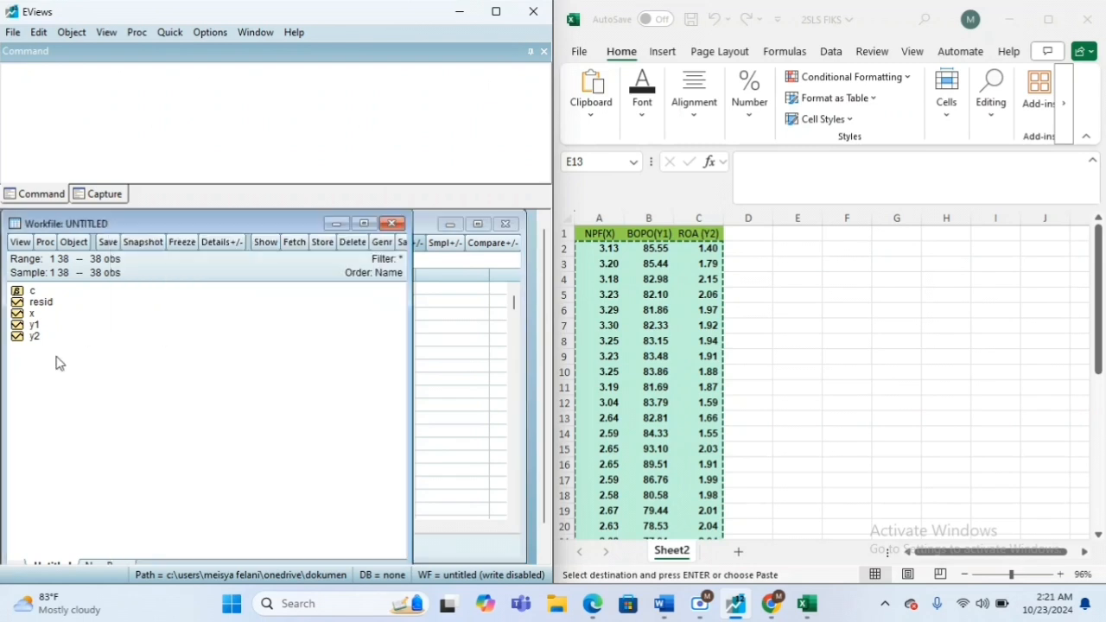
pyautogui.click(36, 328)
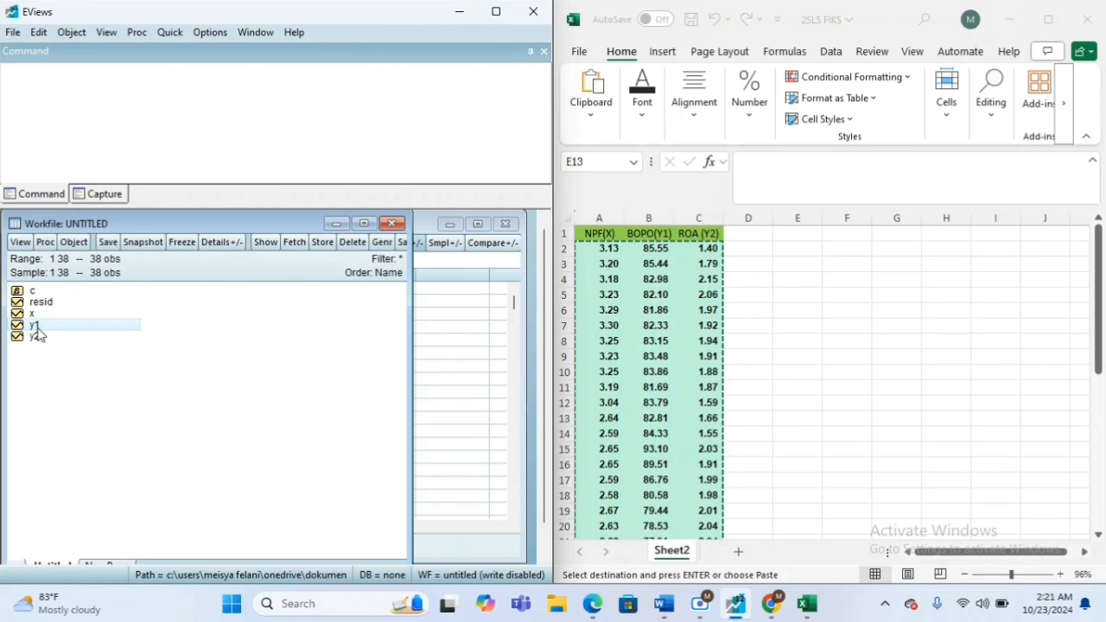
pyautogui.keyDown('ctrl'); pyautogui.click(33, 313); pyautogui.keyUp('ctrl')
pyautogui.keyDown('ctrl'); pyautogui.click(35, 336); pyautogui.keyUp('ctrl')
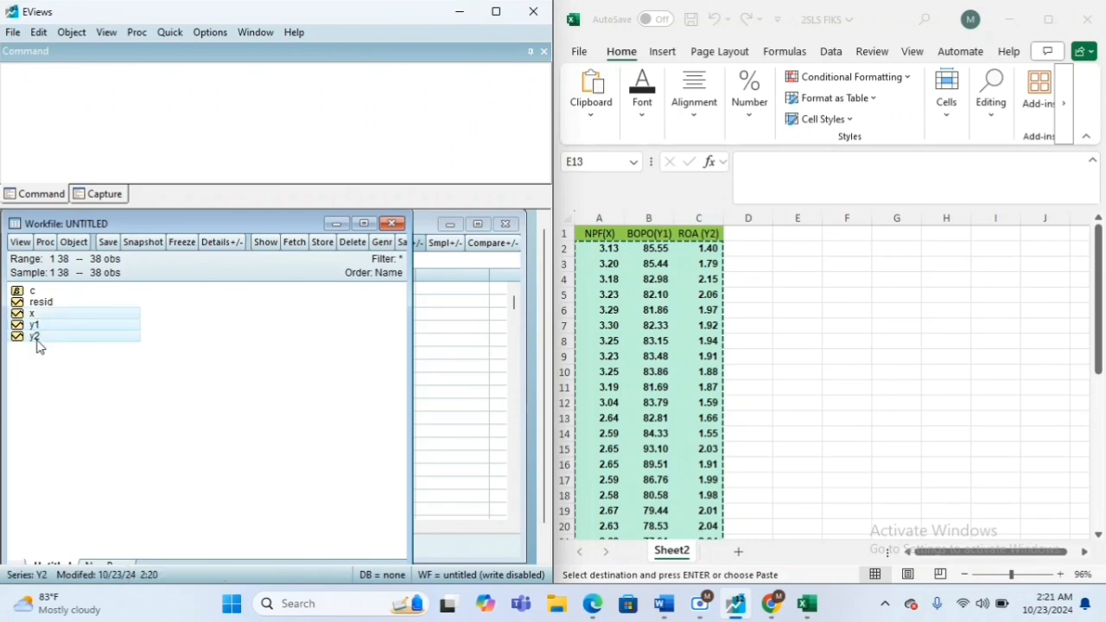
pyautogui.rightClick(38, 338)
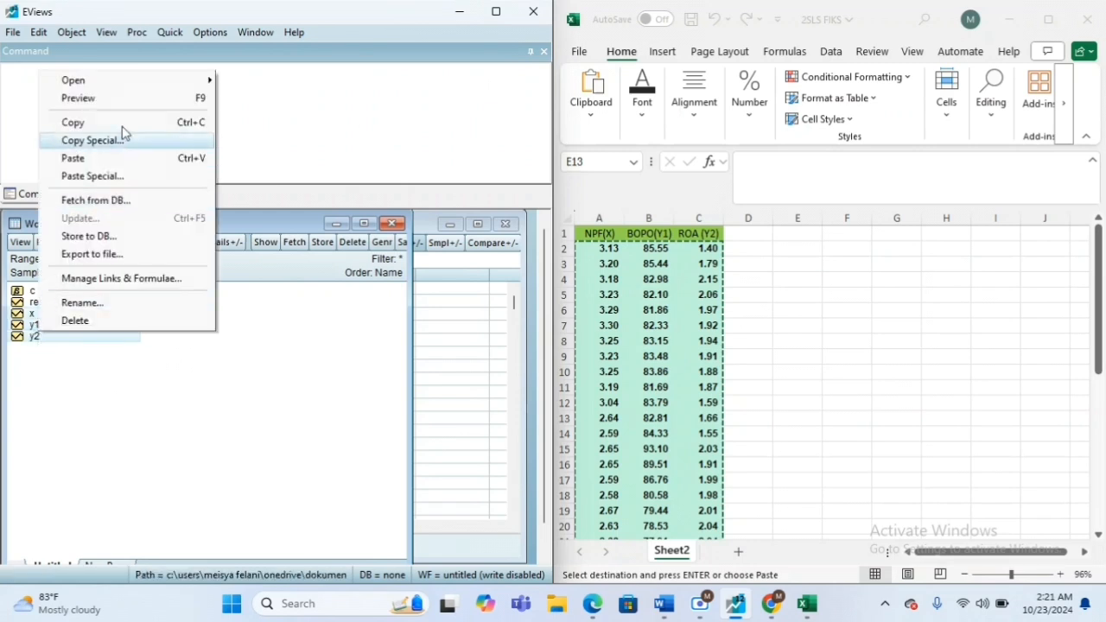
pyautogui.moveTo(148, 84)
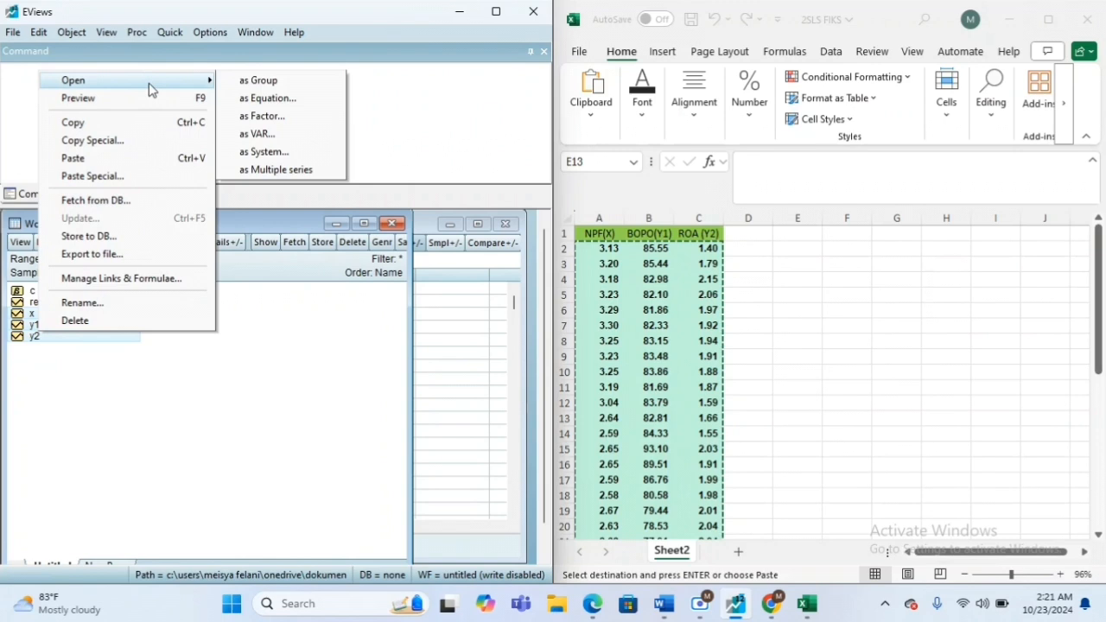
pyautogui.click(245, 99)
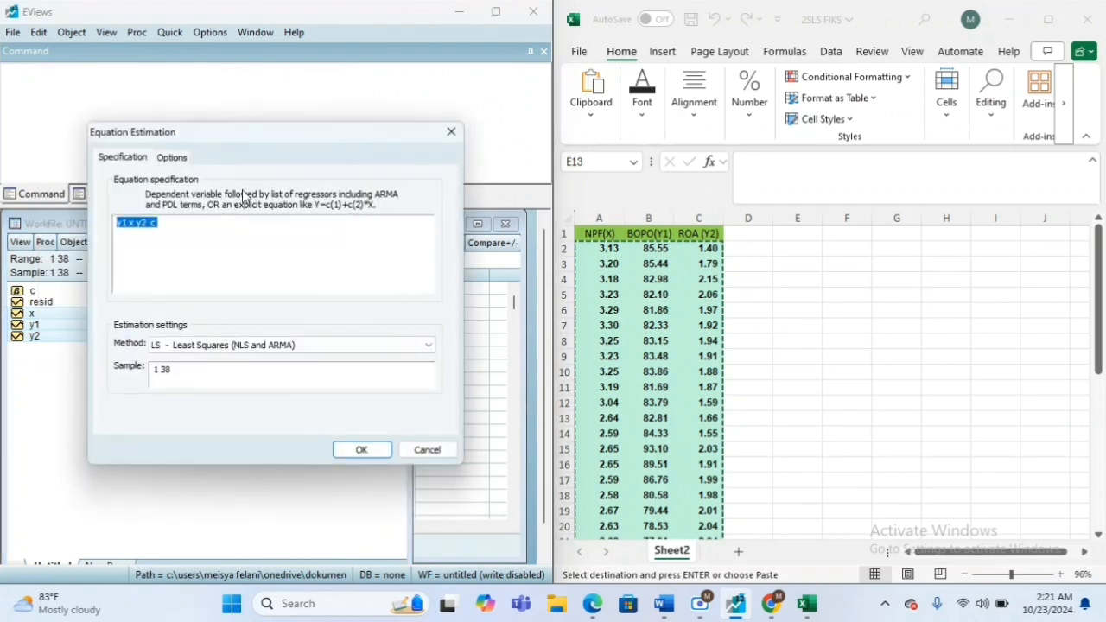
# - Set the estimation method to TSLS - Two-Stage Least Squares, enter x y2 as the instruments and estimate the Y1 equation
pyautogui.click(222, 342)
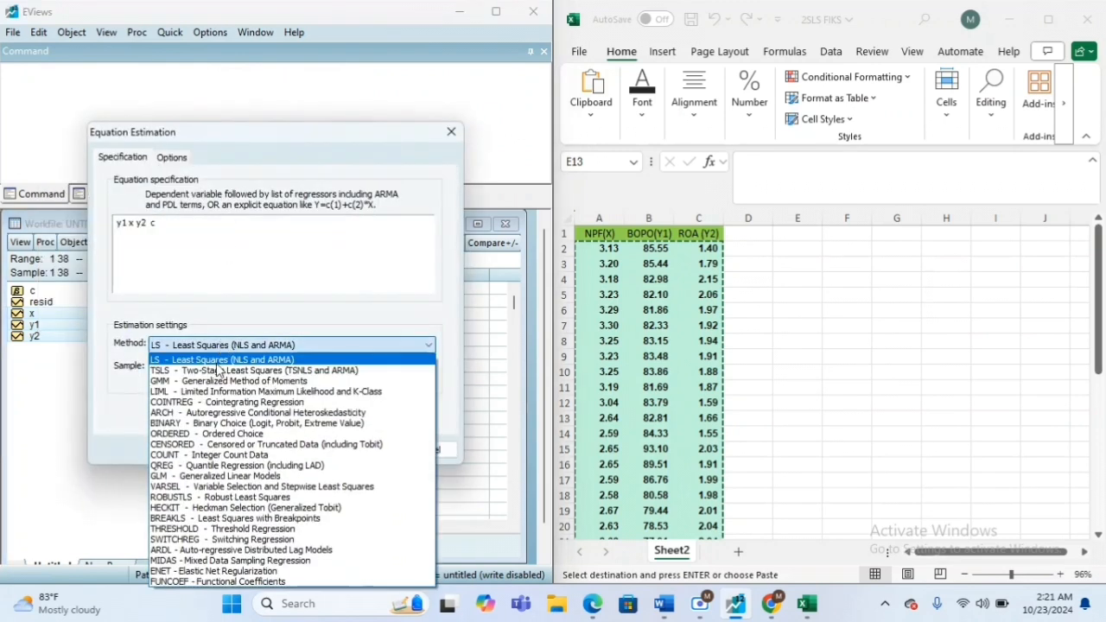
pyautogui.click(217, 363)
pyautogui.click(211, 349)
pyautogui.click(210, 370)
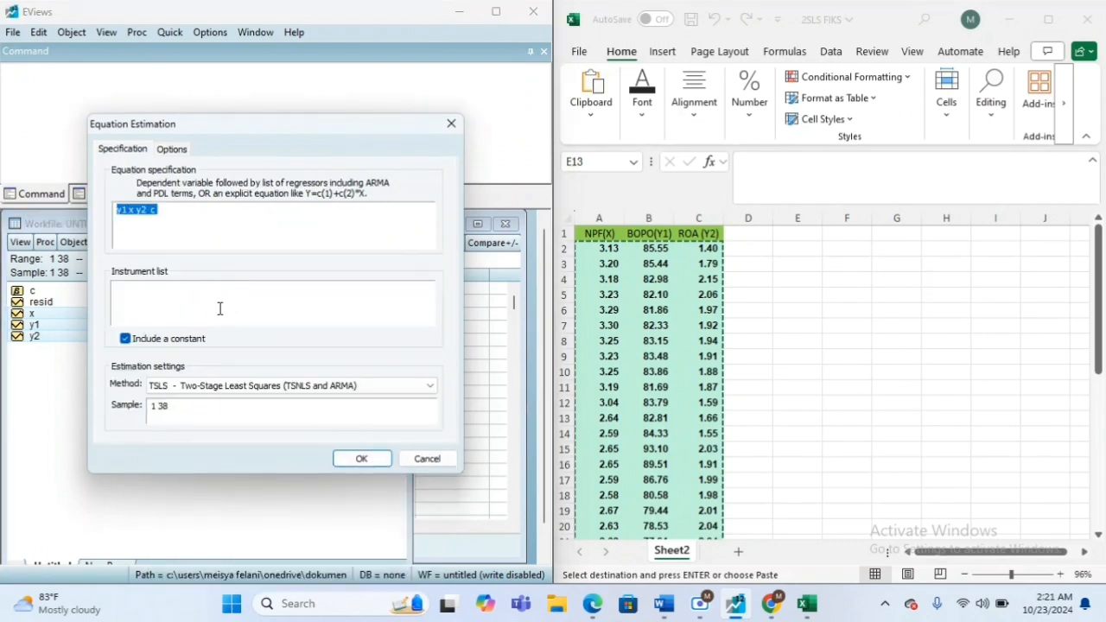
pyautogui.click(215, 297)
pyautogui.click(361, 459)
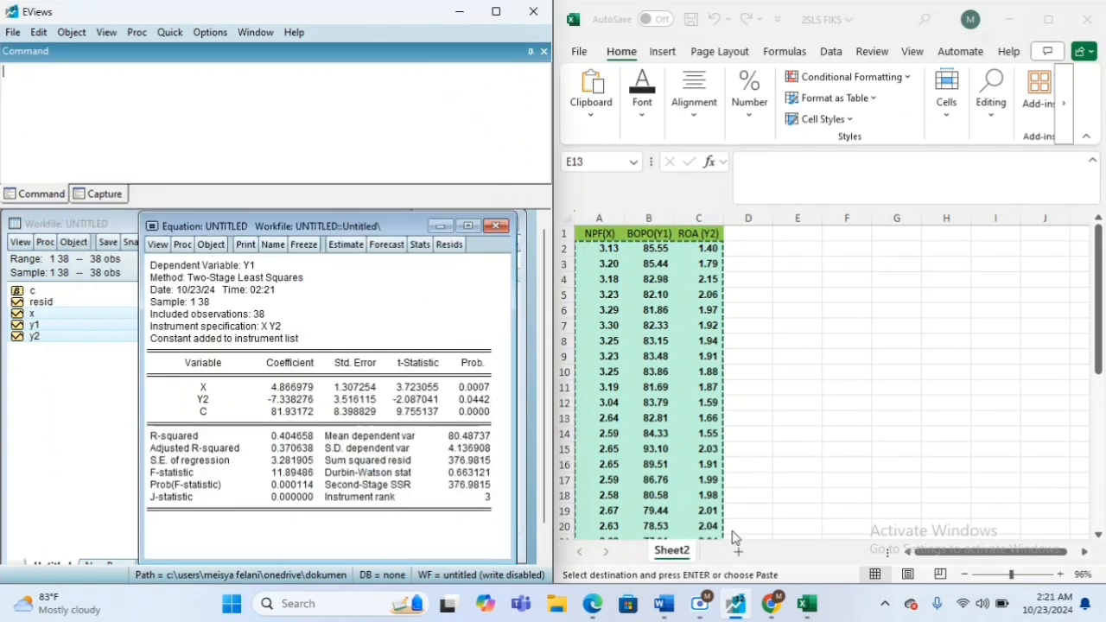
# - Switch to the Word document and go to the Y1 two-stage least squares results and their explanation
pyautogui.click(821, 607)
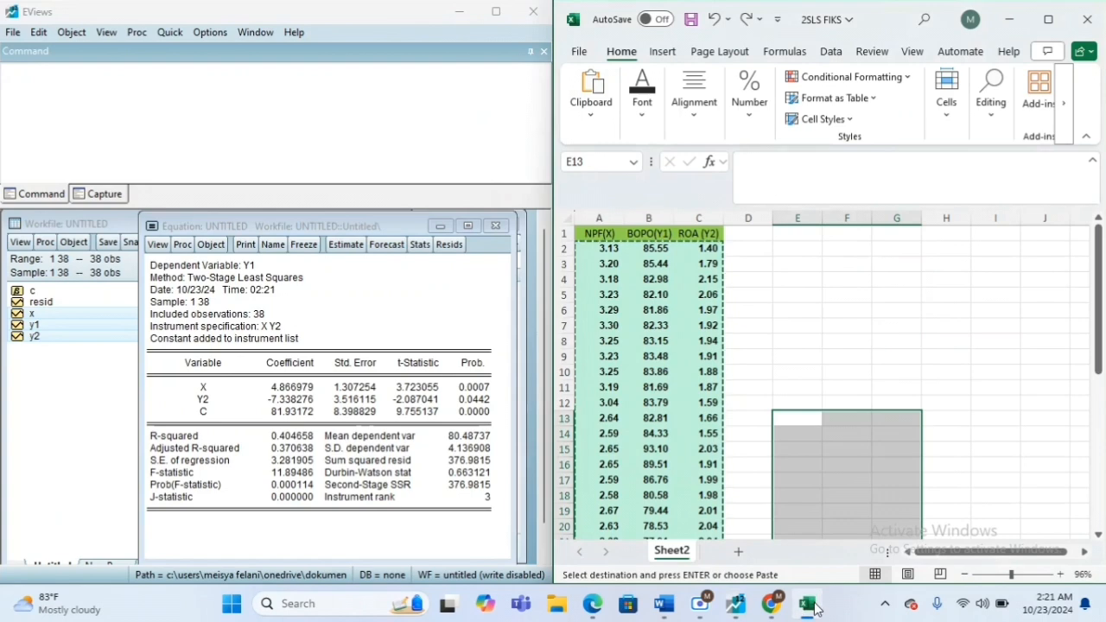
pyautogui.click(816, 609)
pyautogui.click(665, 610)
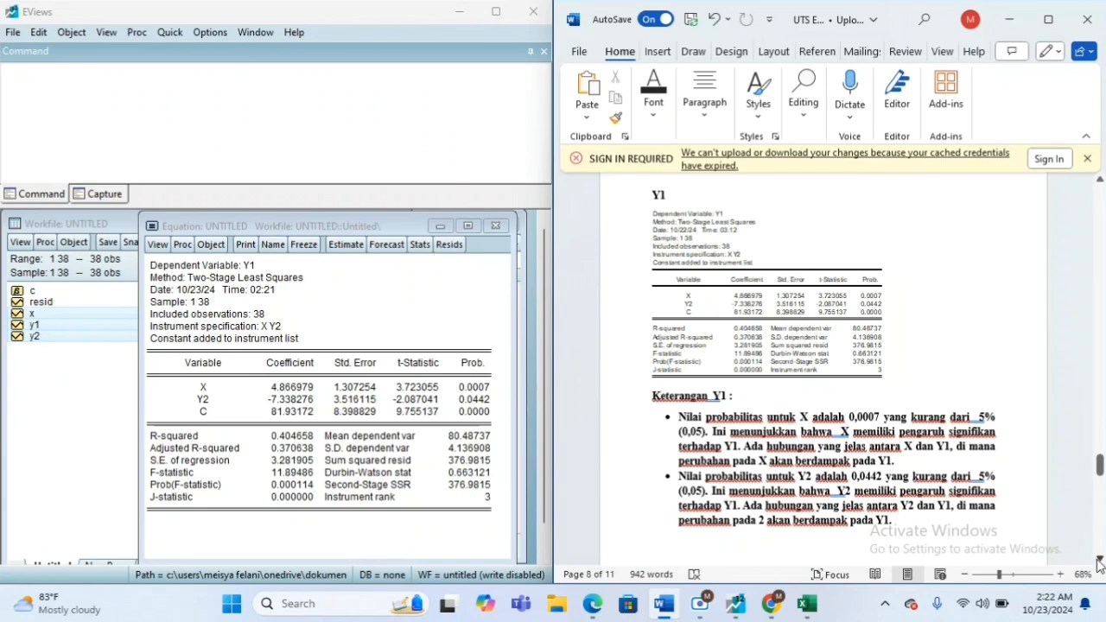
# - Close the untitled Y1 equation, confirm its deletion and clear the series selection in the workfile
pyautogui.moveTo(1099, 564); pyautogui.dragTo(1098, 563)
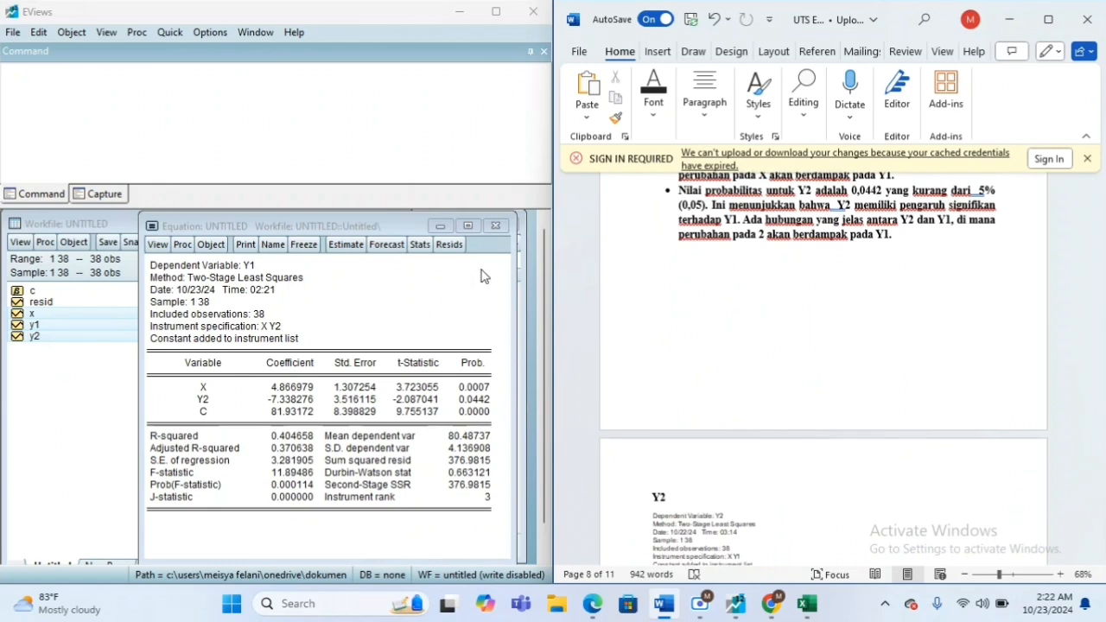
pyautogui.click(495, 227)
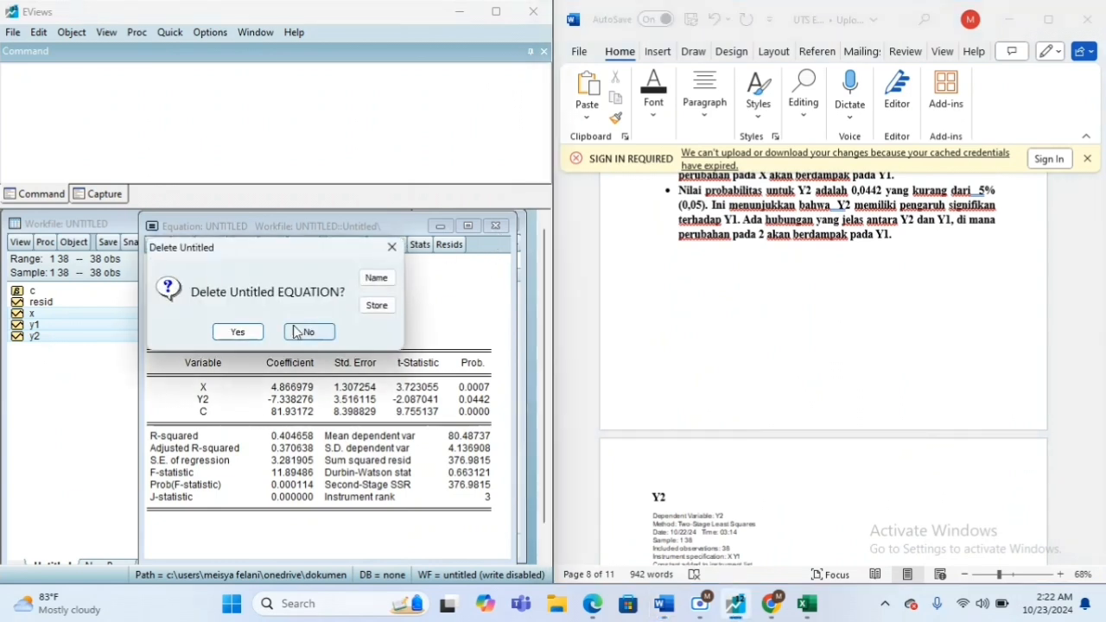
pyautogui.click(237, 332)
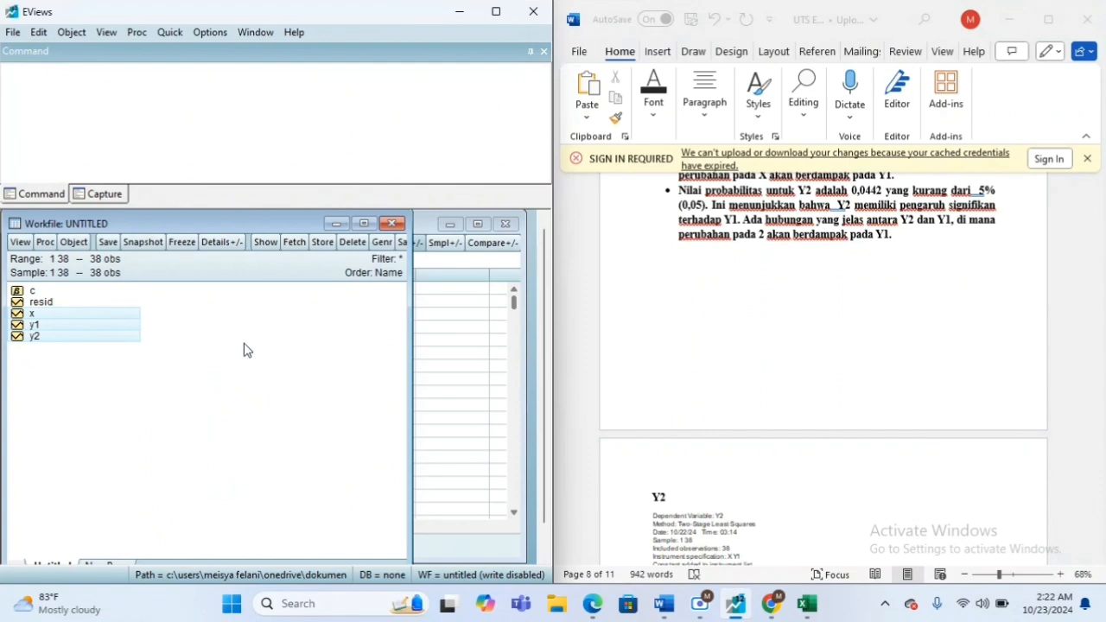
pyautogui.click(245, 349)
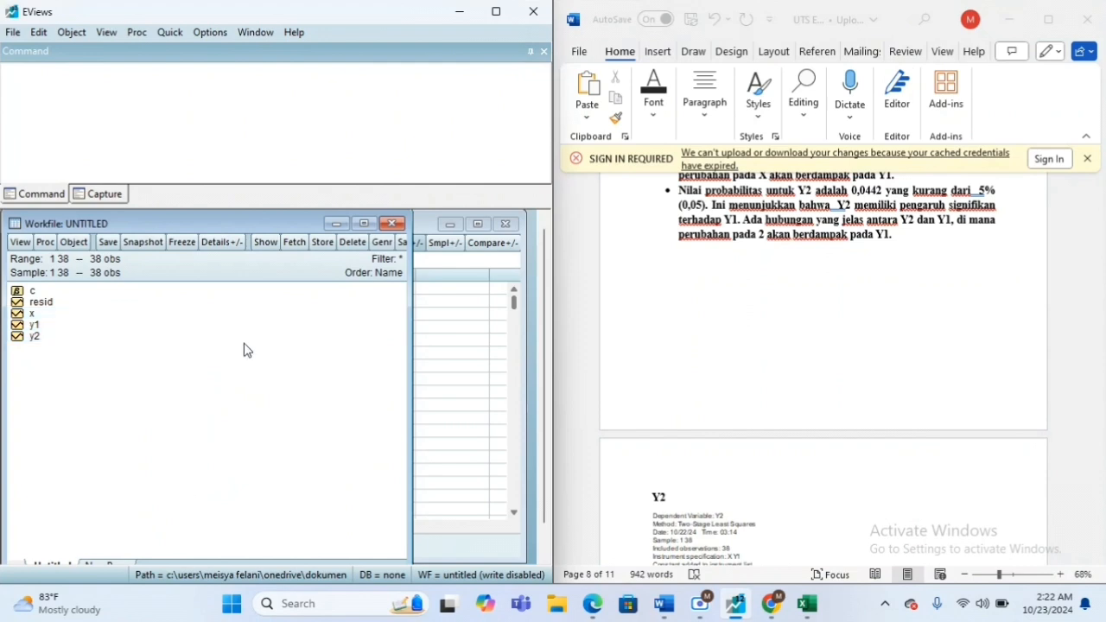
pyautogui.click(39, 339)
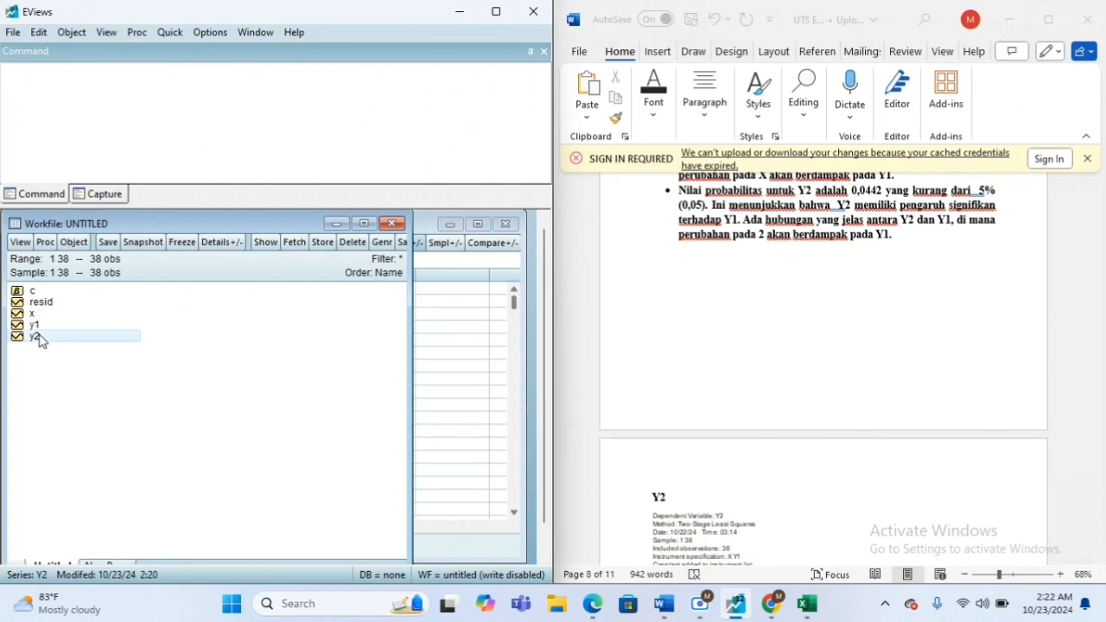
pyautogui.keyDown('ctrl'); pyautogui.click(36, 326); pyautogui.keyUp('ctrl')
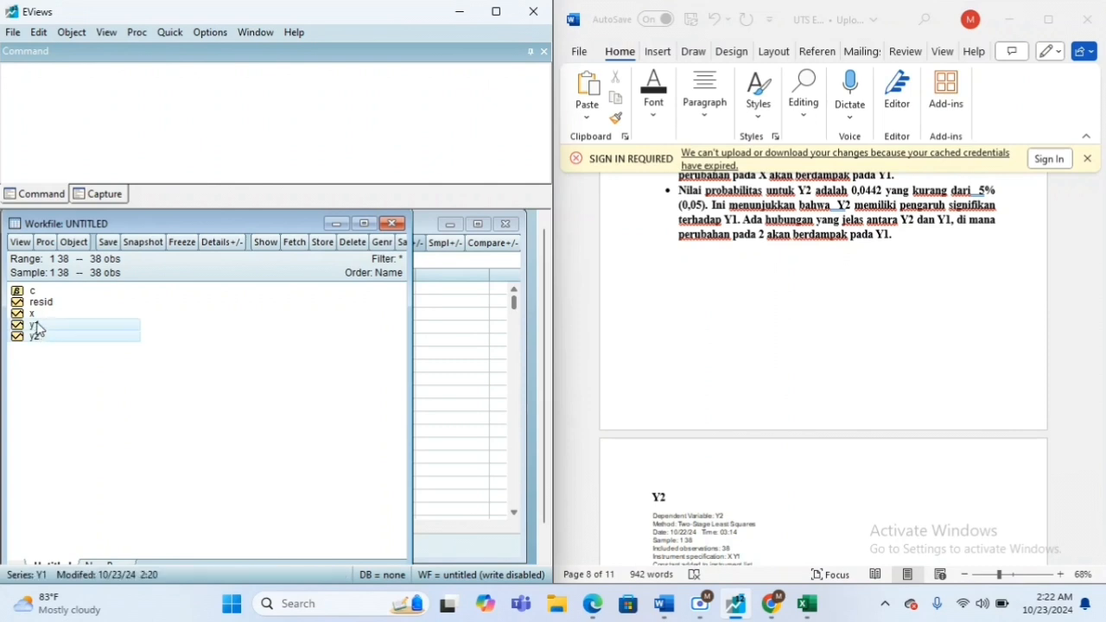
pyautogui.click(45, 358)
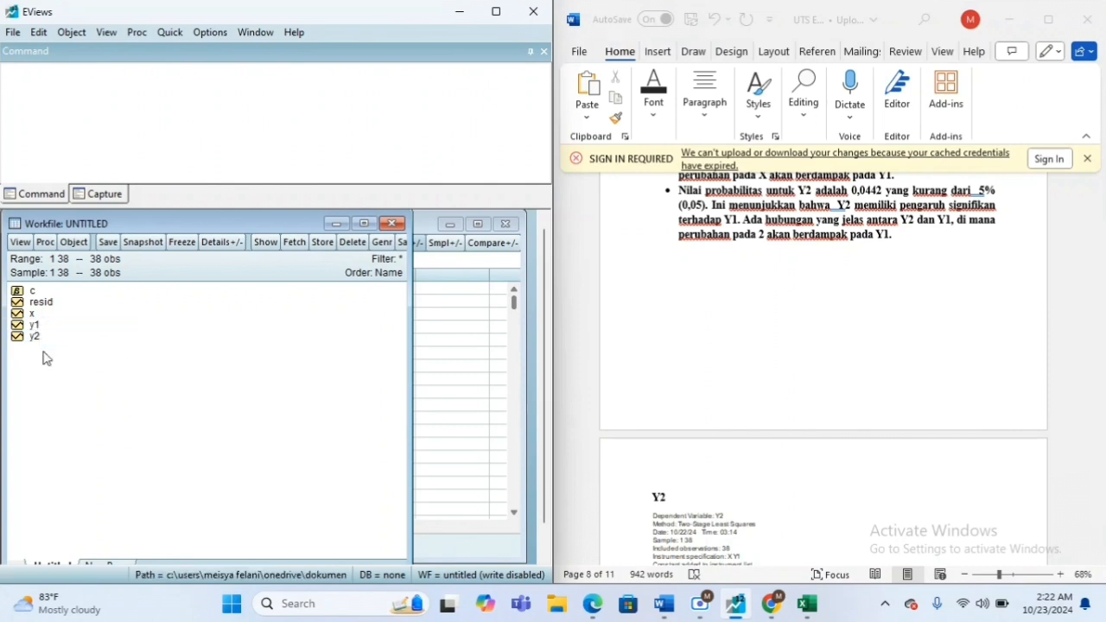
pyautogui.click(38, 337)
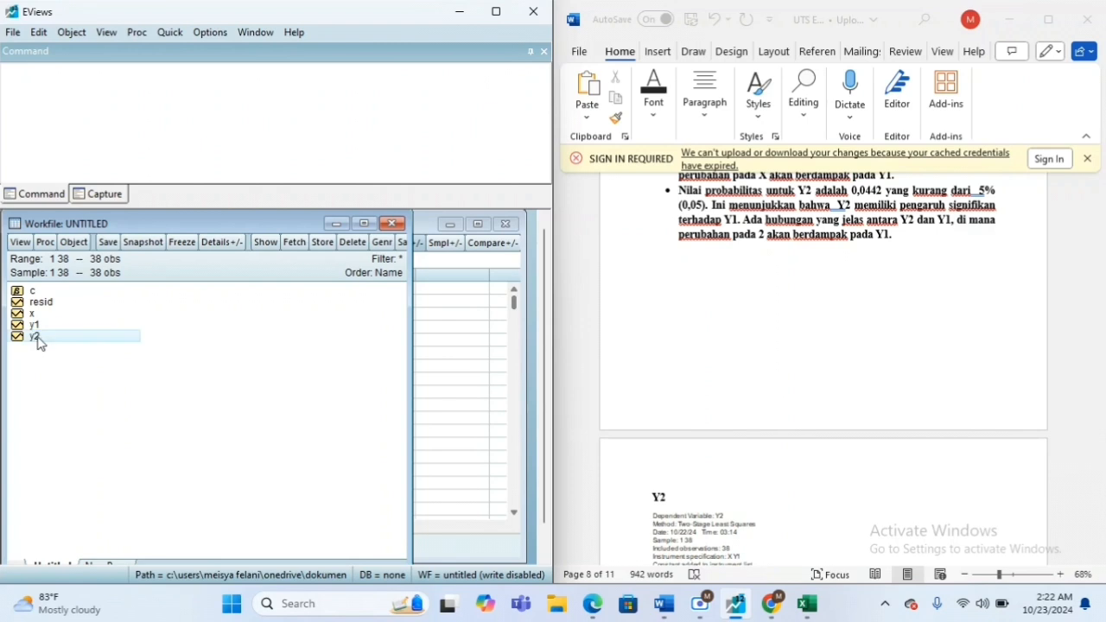
pyautogui.keyDown('ctrl'); pyautogui.click(32, 314); pyautogui.keyUp('ctrl')
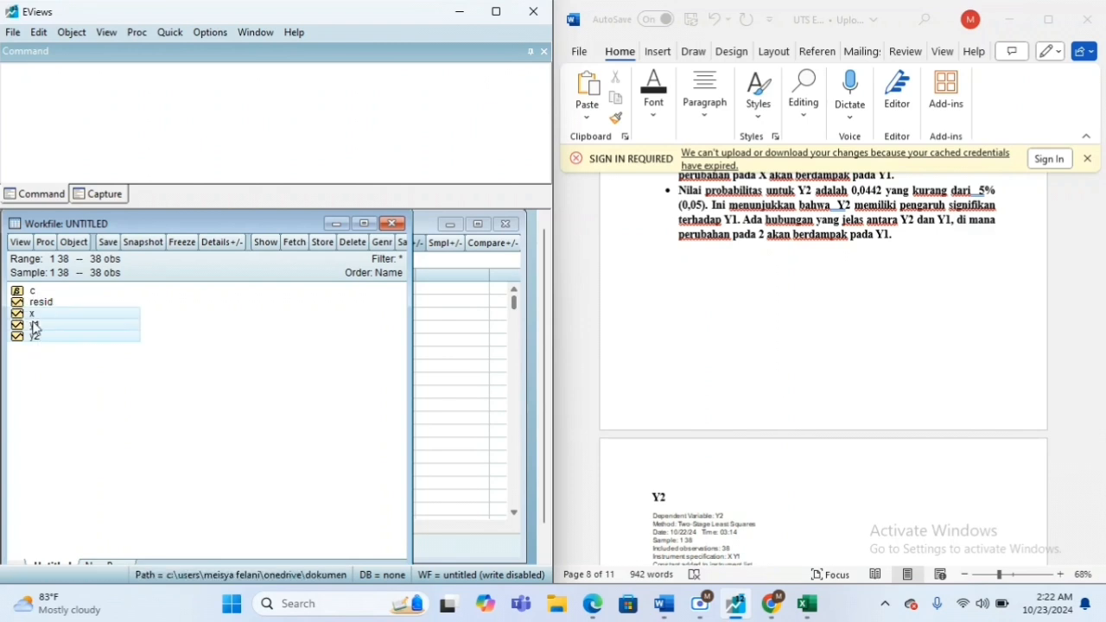
pyautogui.click(35, 326)
pyautogui.click(127, 402)
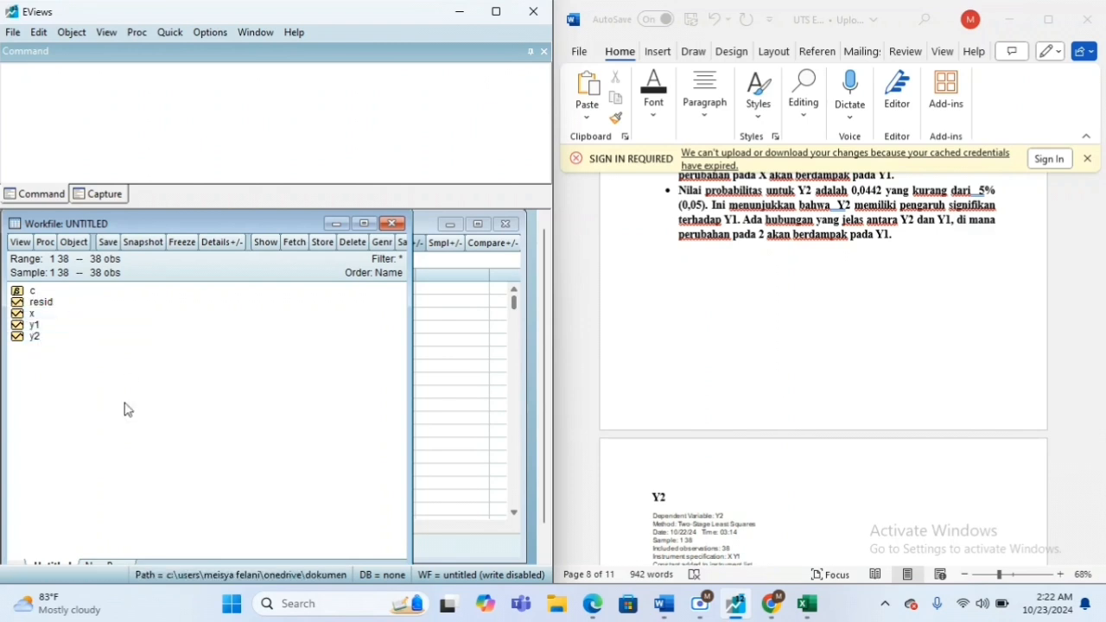
# - In the workfile, select y2, x and y1 in that order and open them as an equation
pyautogui.click(38, 337)
pyautogui.keyDown('ctrl'); pyautogui.click(36, 316); pyautogui.keyUp('ctrl')
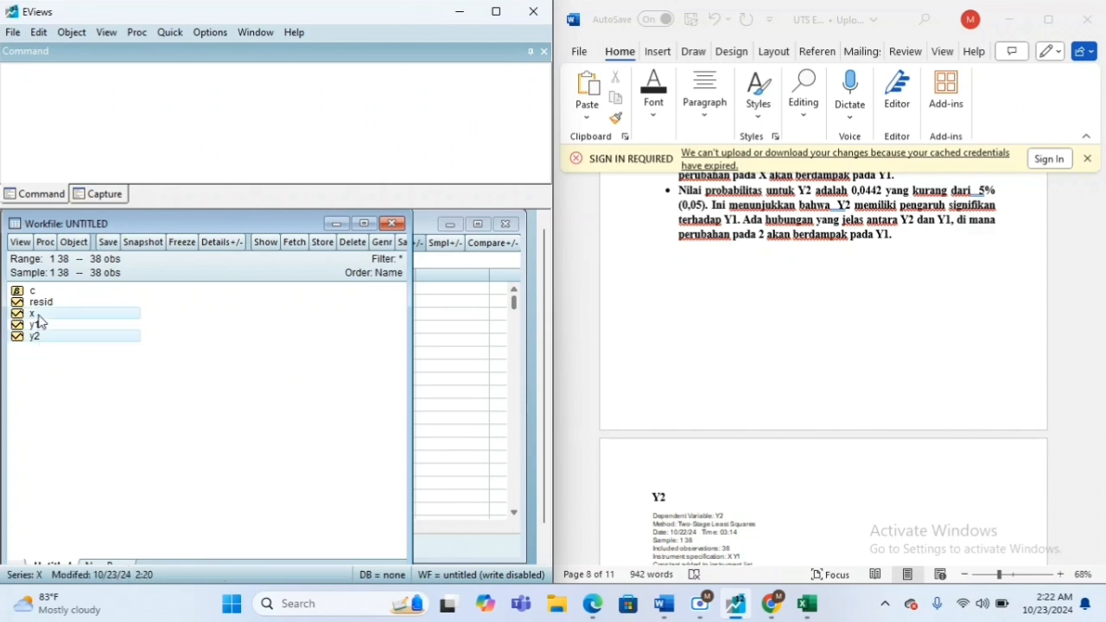
pyautogui.keyDown('ctrl'); pyautogui.click(38, 325); pyautogui.keyUp('ctrl')
pyautogui.rightClick(38, 325)
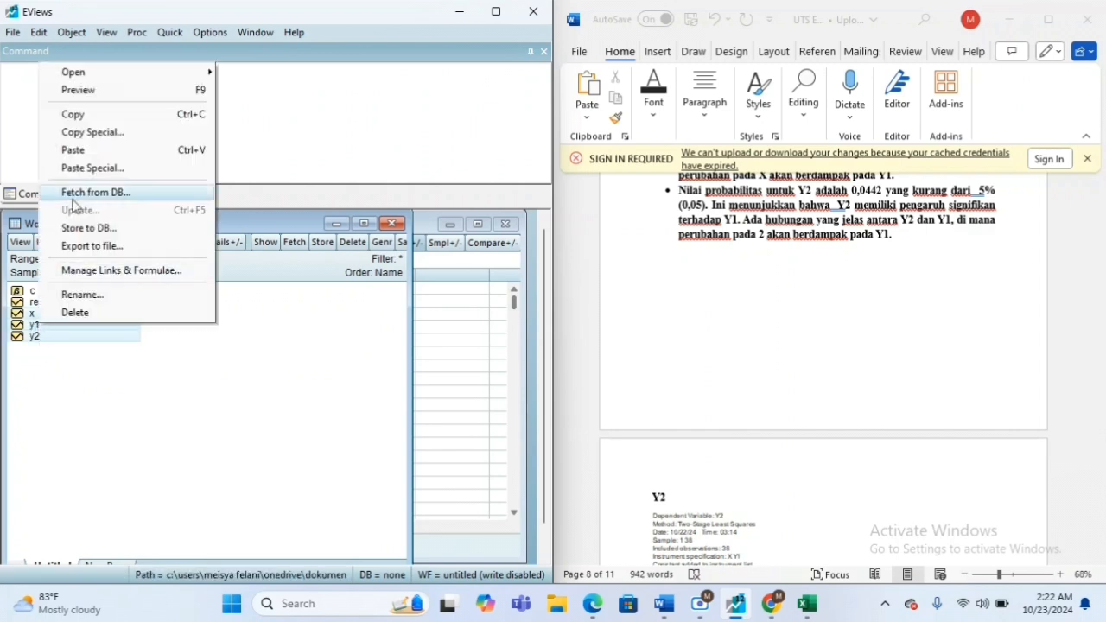
pyautogui.moveTo(138, 73)
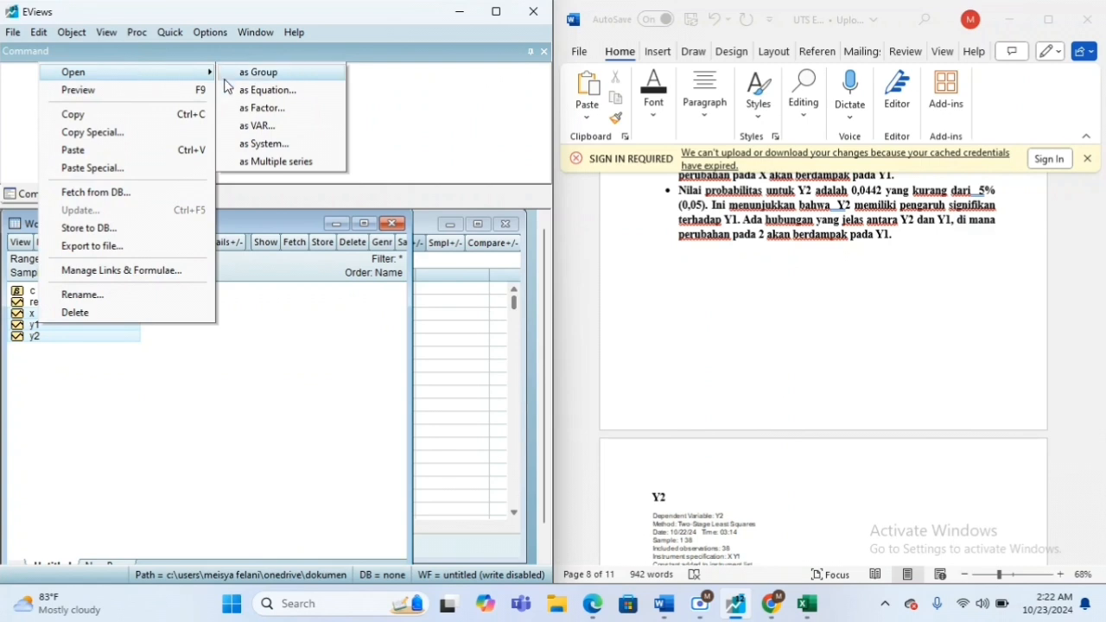
pyautogui.click(264, 90)
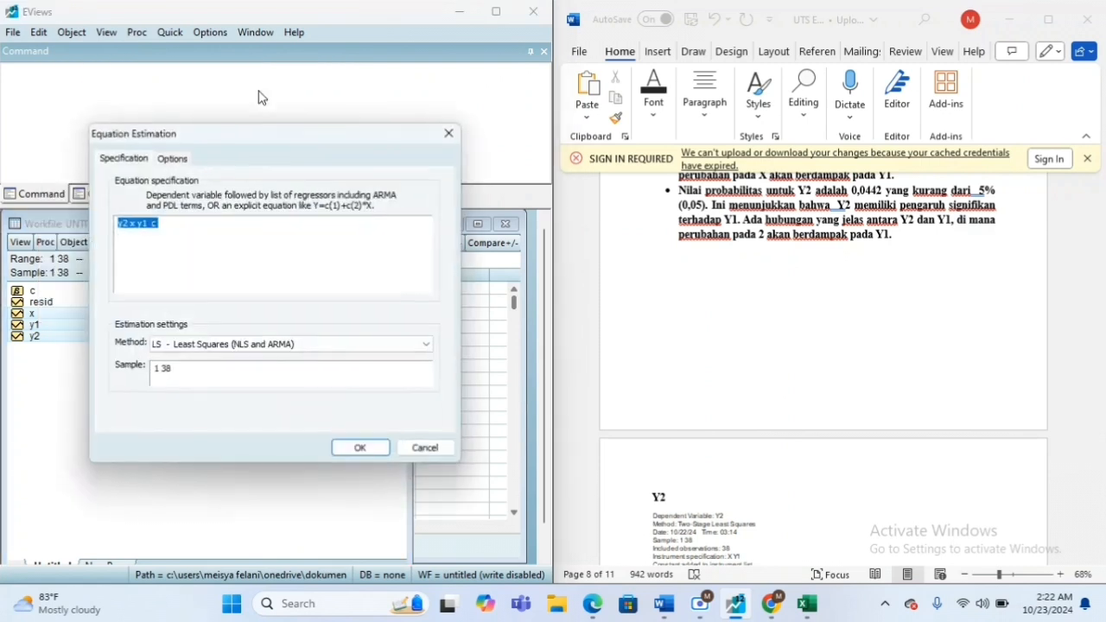
# - Estimate the Y2 equation with TSLS - Two-Stage Least Squares and instruments x y1, and move its output window beside the workfile's series list
pyautogui.click(223, 343)
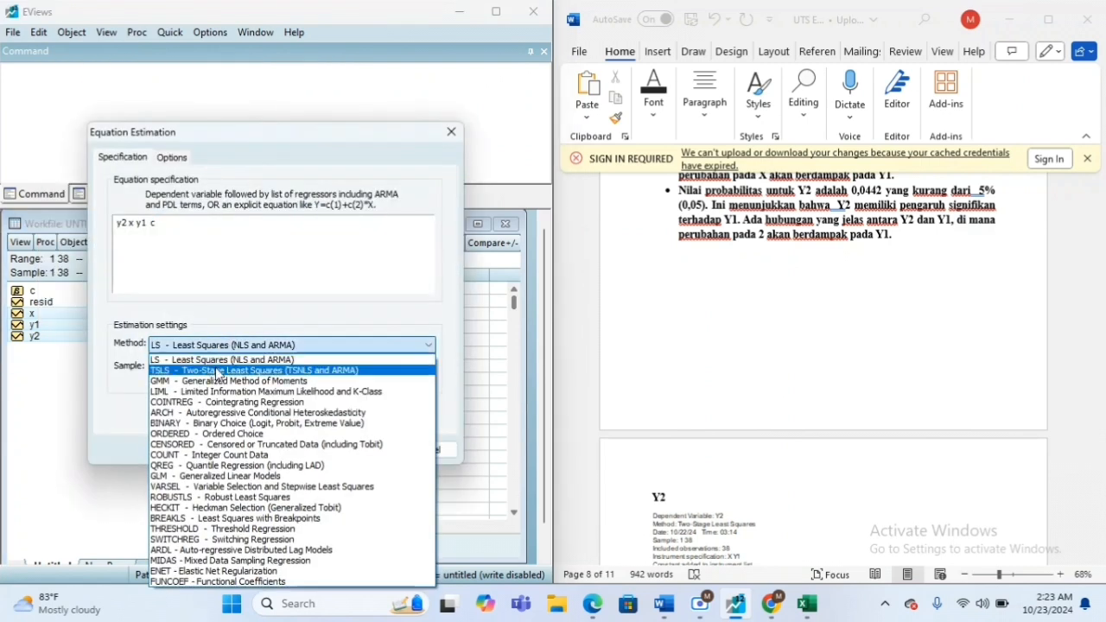
pyautogui.click(217, 370)
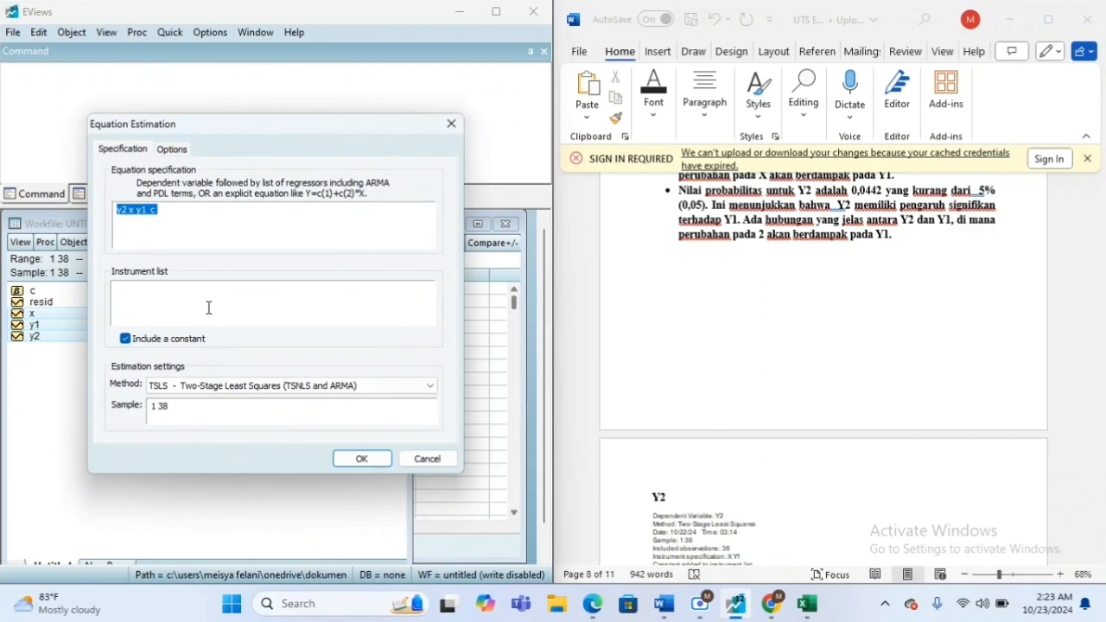
pyautogui.click(208, 291)
pyautogui.write('x')
pyautogui.click(361, 462)
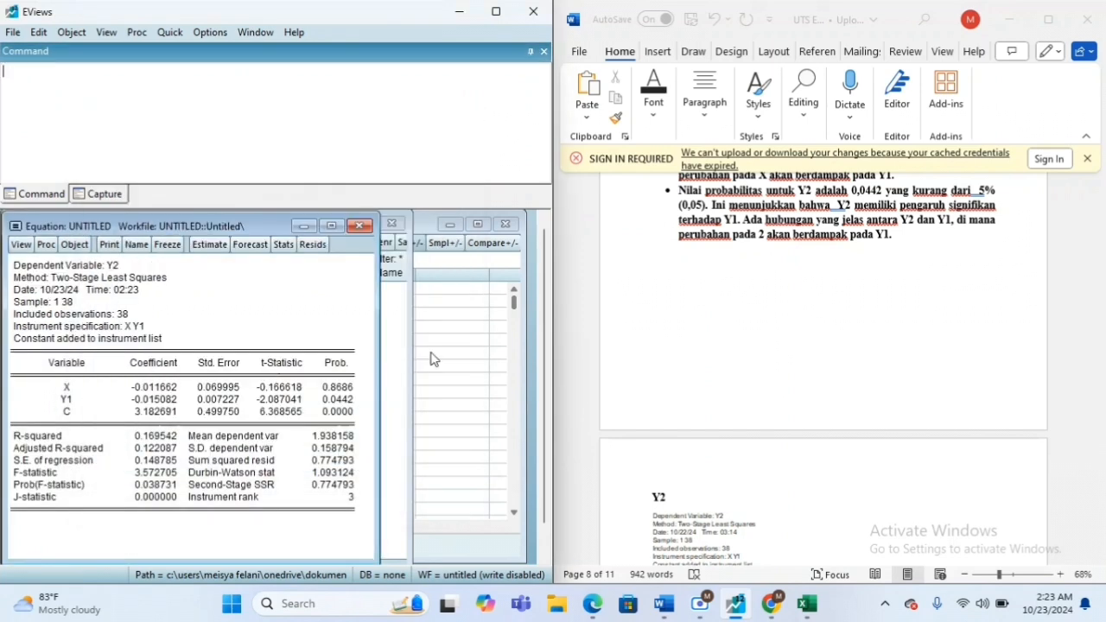
pyautogui.click(319, 316)
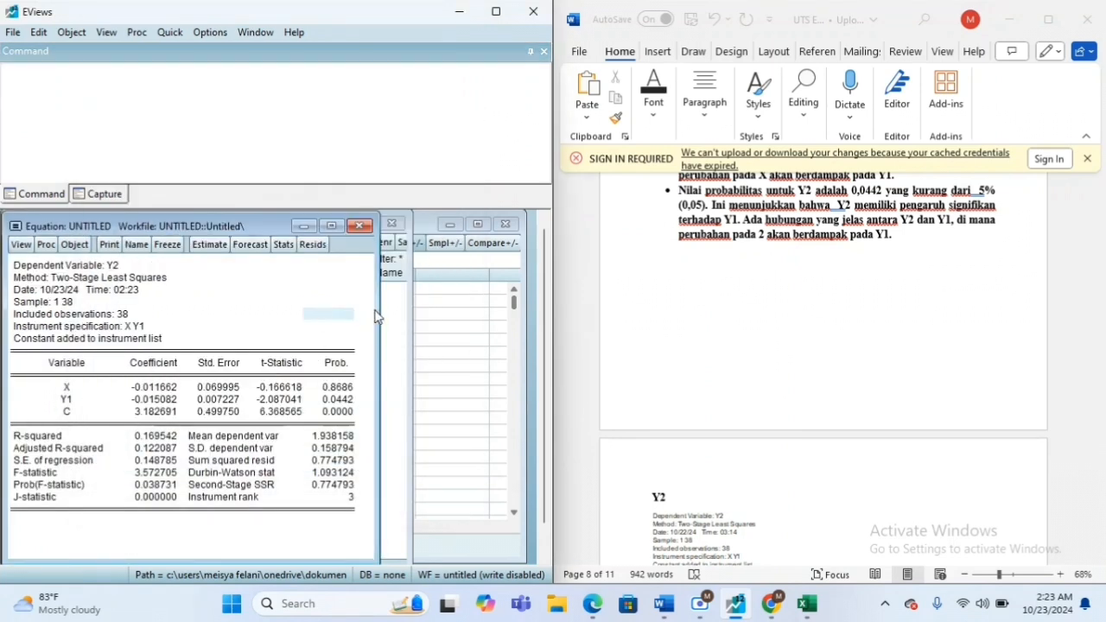
pyautogui.moveTo(266, 226); pyautogui.dragTo(410, 229)
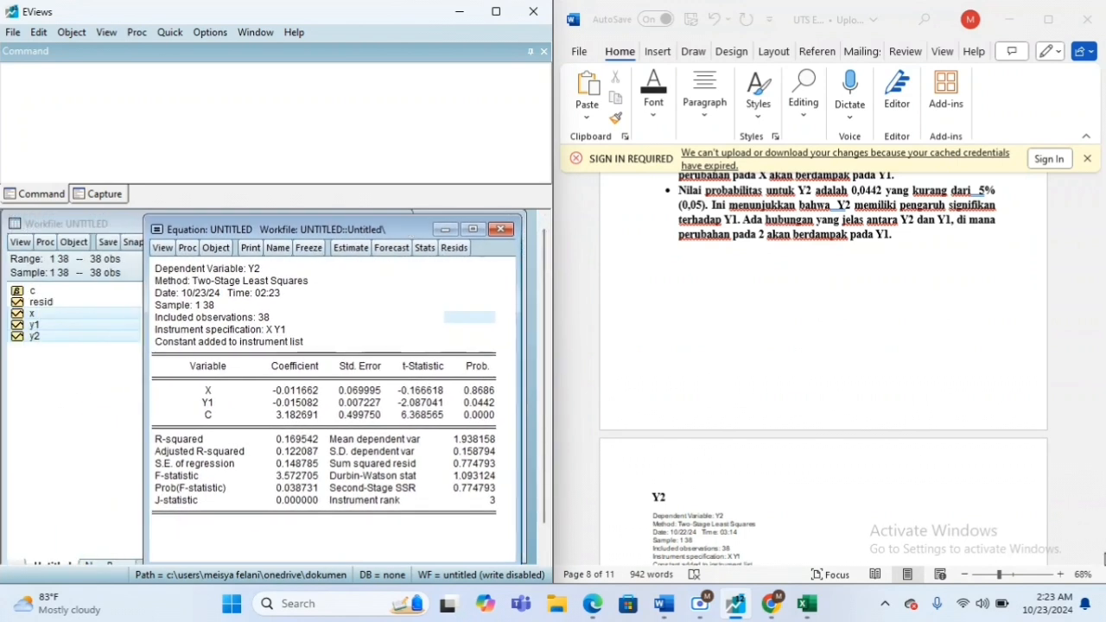
# - Switch to the Word document and review the Y2 two-stage least squares results, their explanation and the conclusion (Kesimpulan)
pyautogui.click(1102, 560)
pyautogui.scroll(-2, 1101, 560)
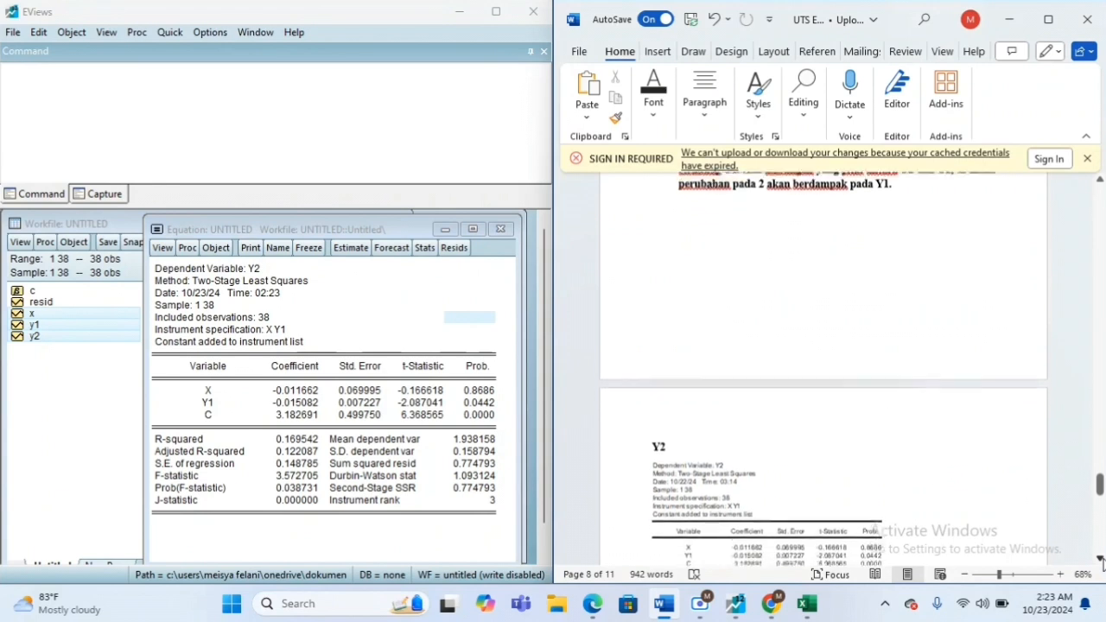
pyautogui.scroll(-5, 1102, 560)
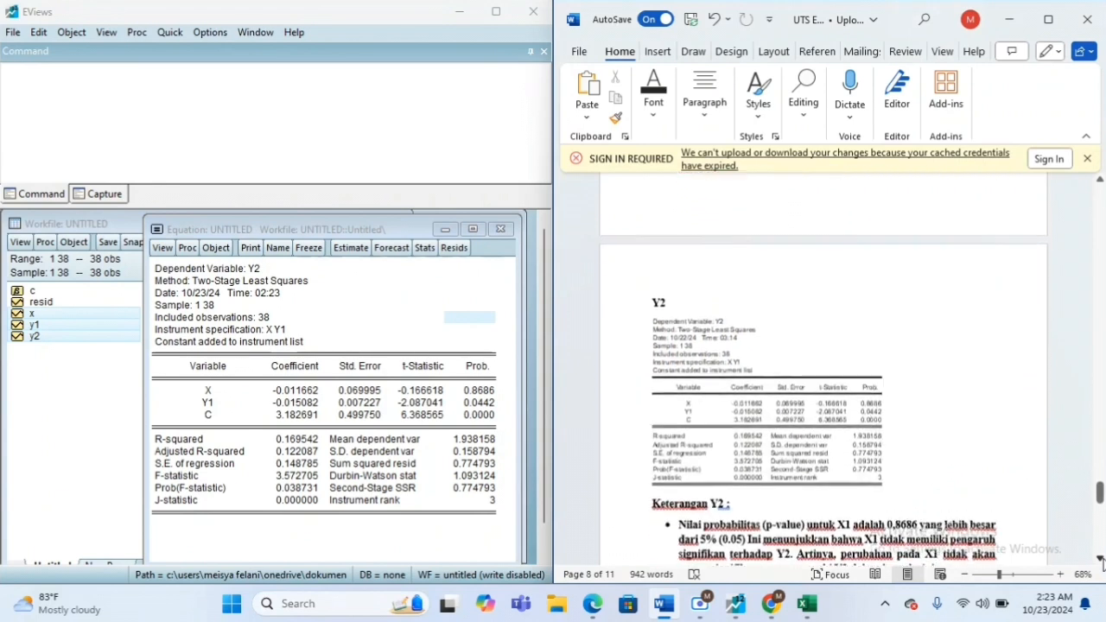
pyautogui.scroll(-3, 1102, 560)
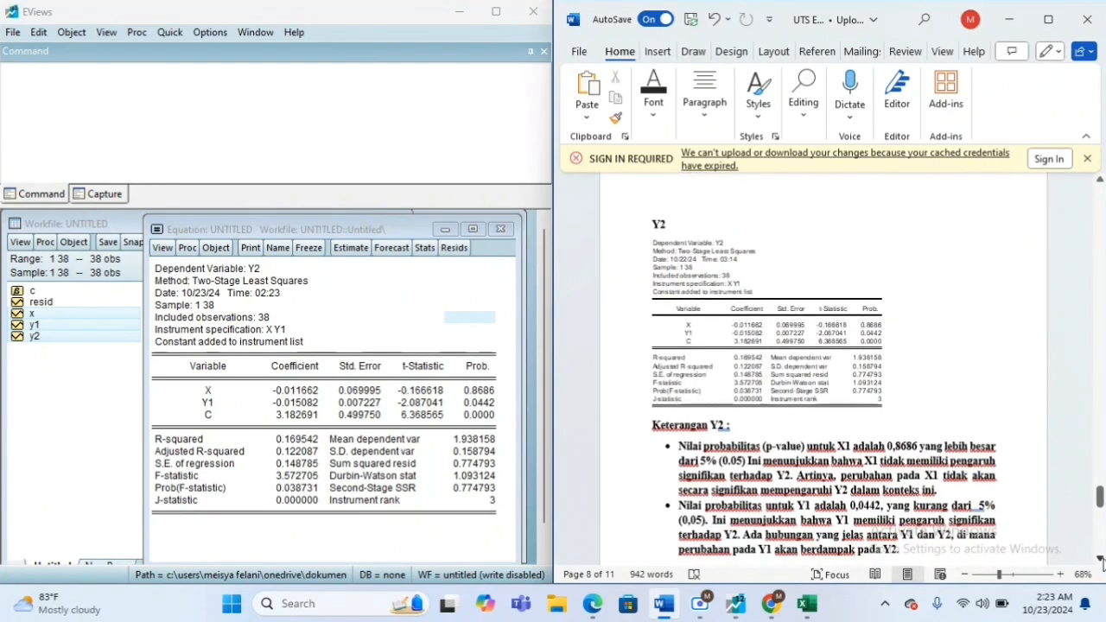
pyautogui.scroll(-1, 1102, 560)
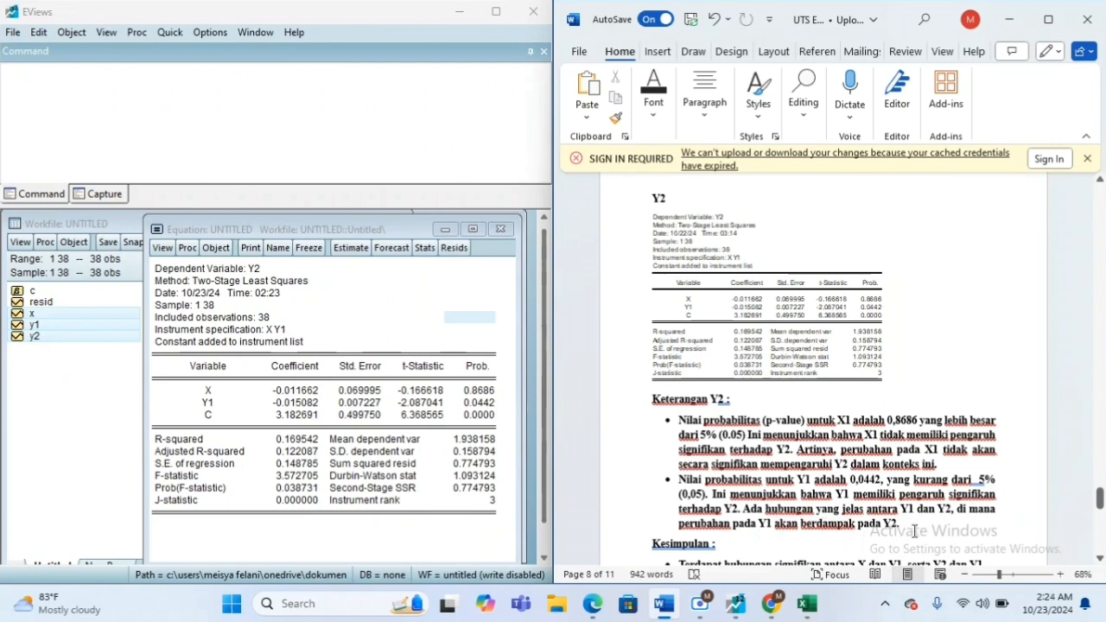
pyautogui.scroll(-3, 1059, 518)
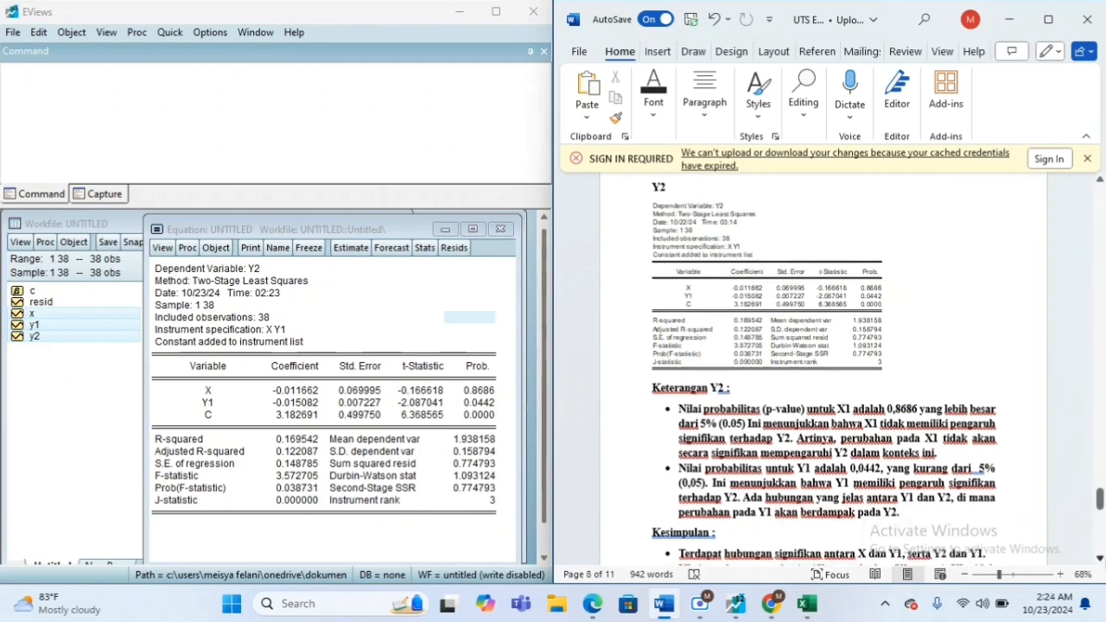
pyautogui.scroll(-3, 824, 371)
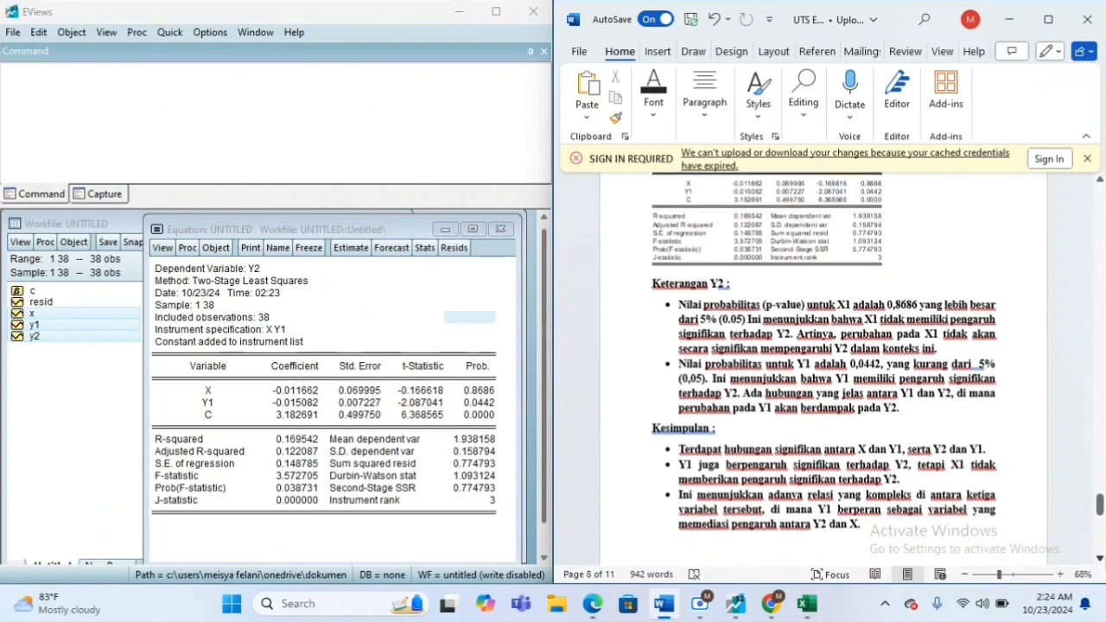